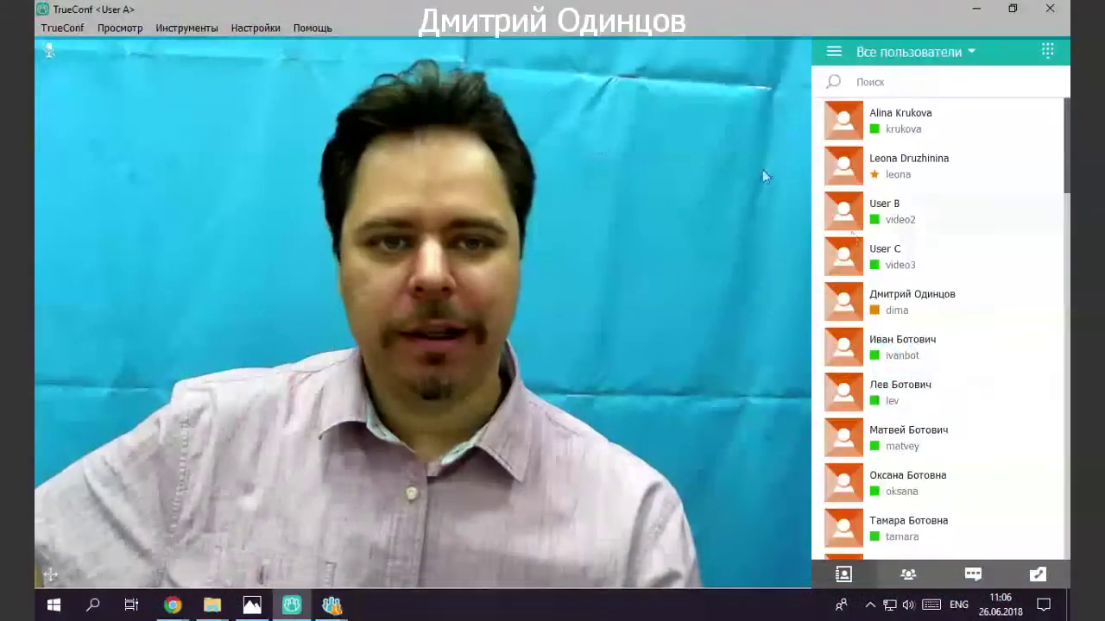
click(913, 55)
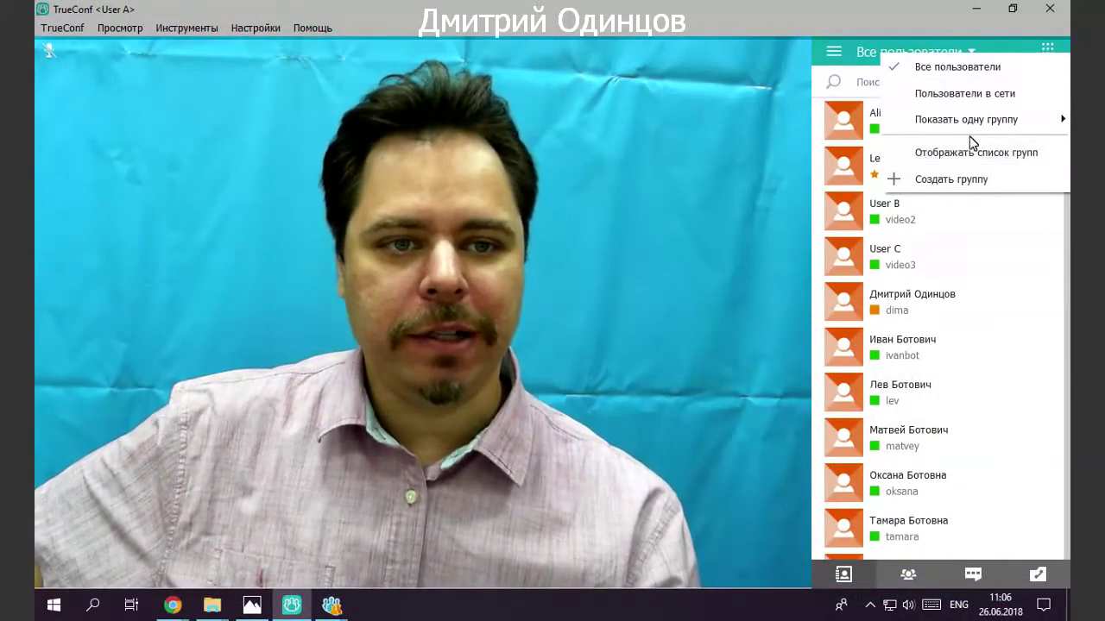
mouse_move(970, 128)
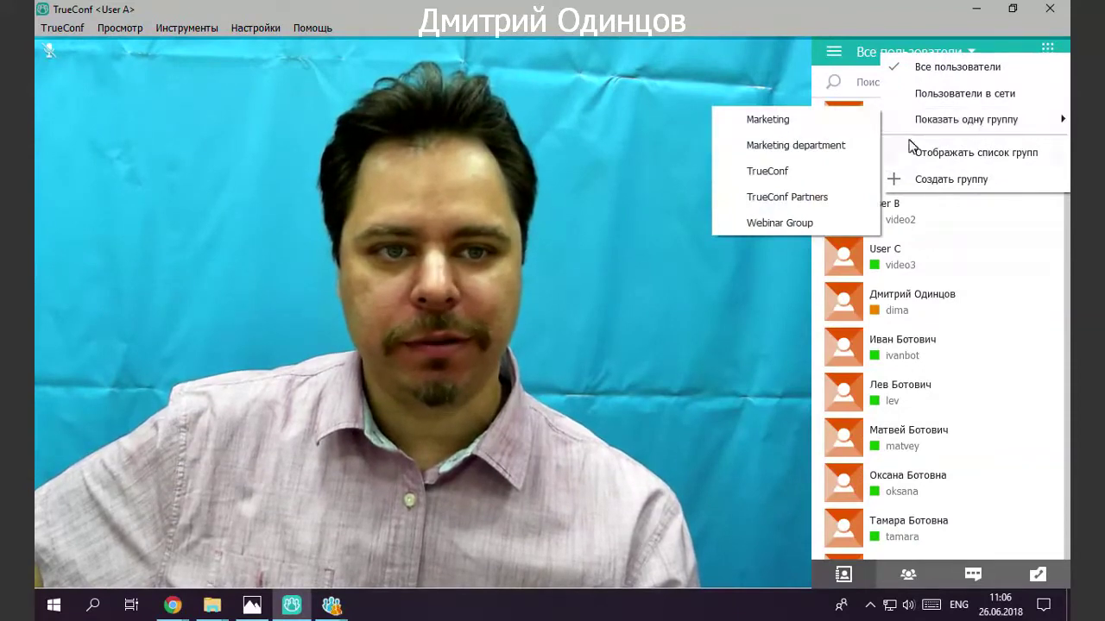
click(936, 153)
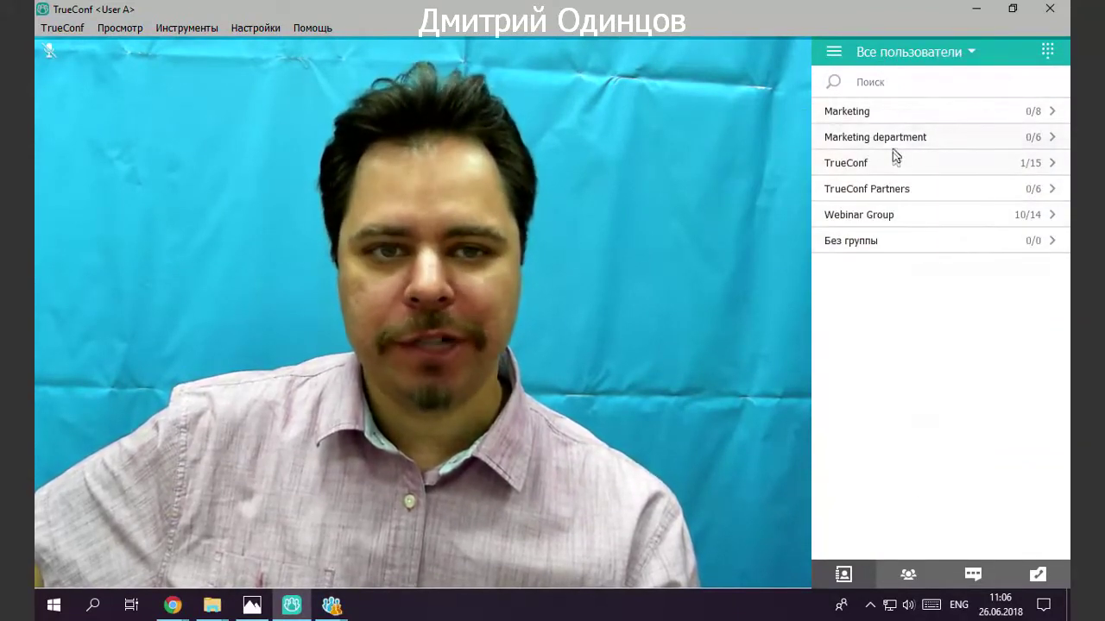
click(879, 115)
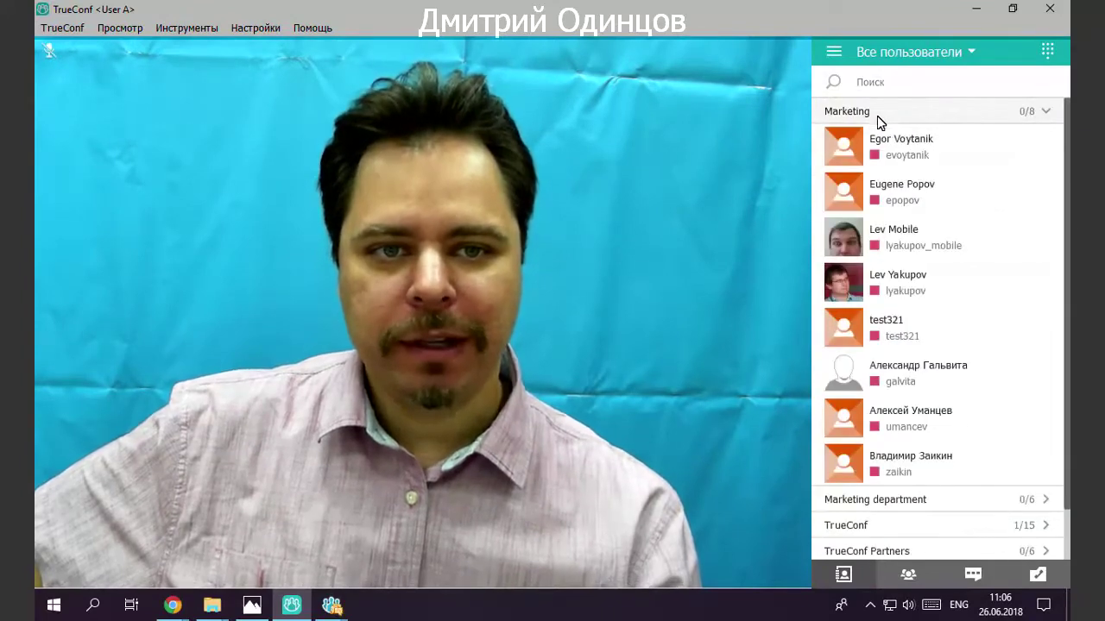
click(877, 116)
click(887, 139)
click(889, 139)
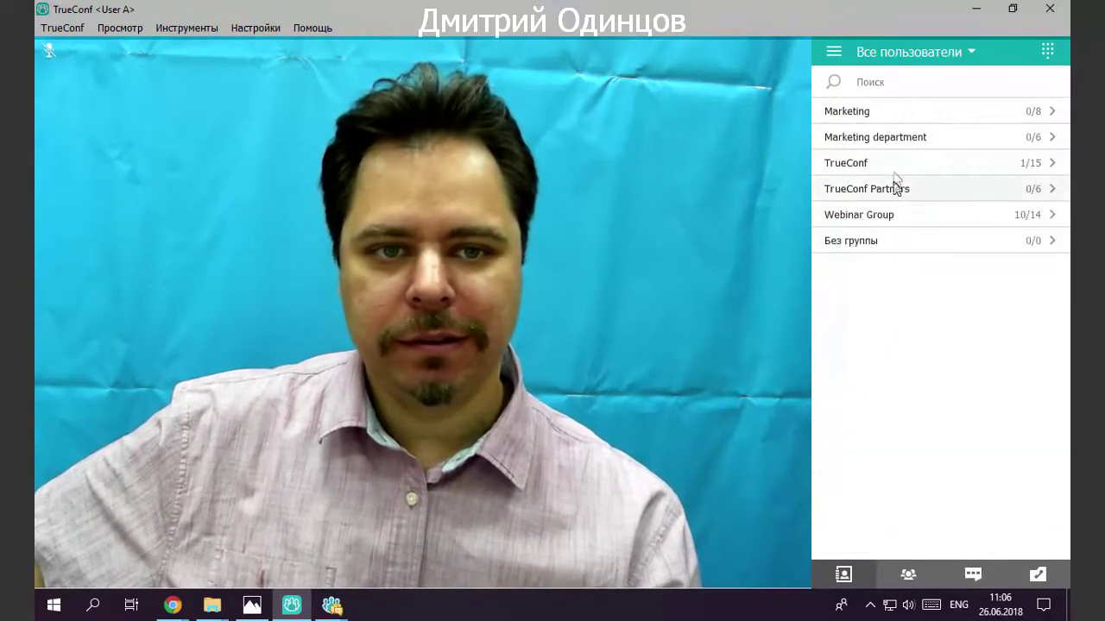
click(894, 164)
click(894, 166)
click(894, 187)
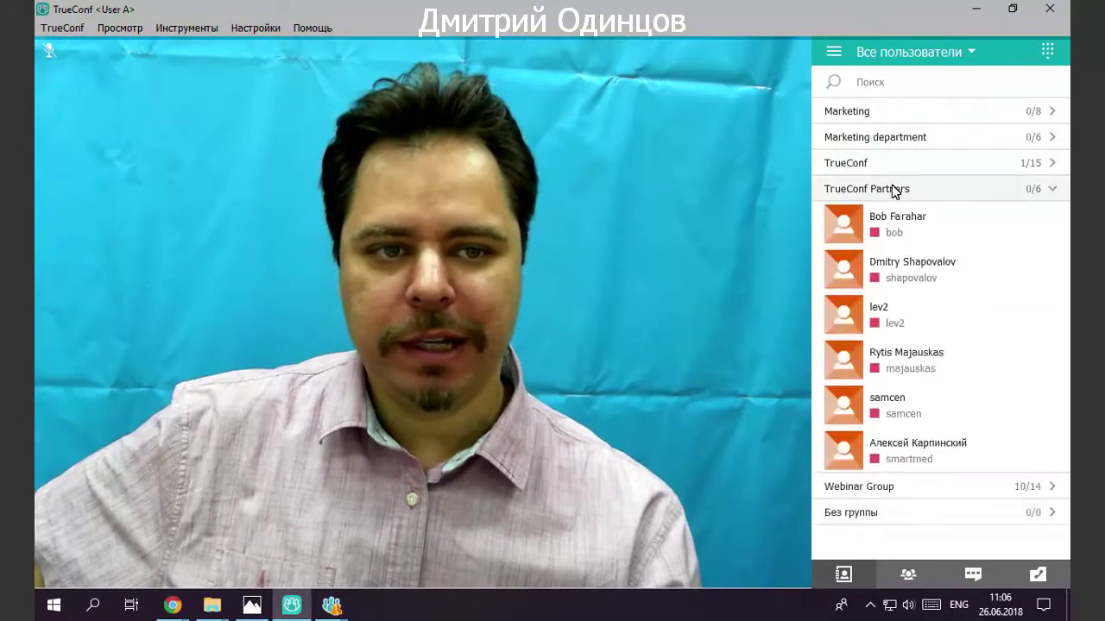
click(895, 189)
click(889, 219)
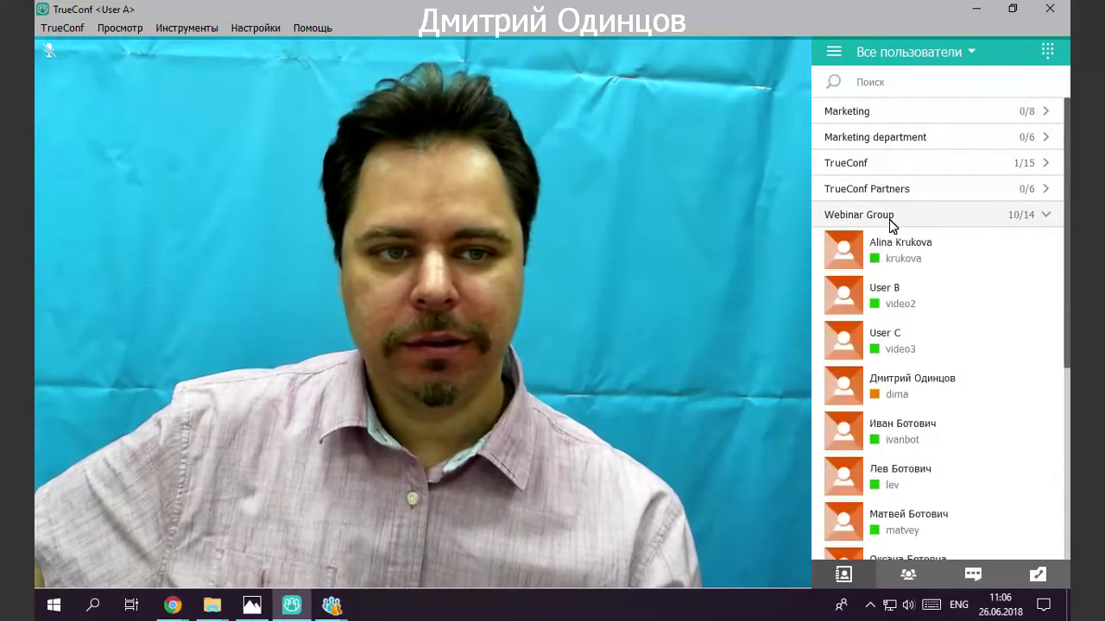
scroll(891, 227, down, 3)
scroll(893, 231, up, 3)
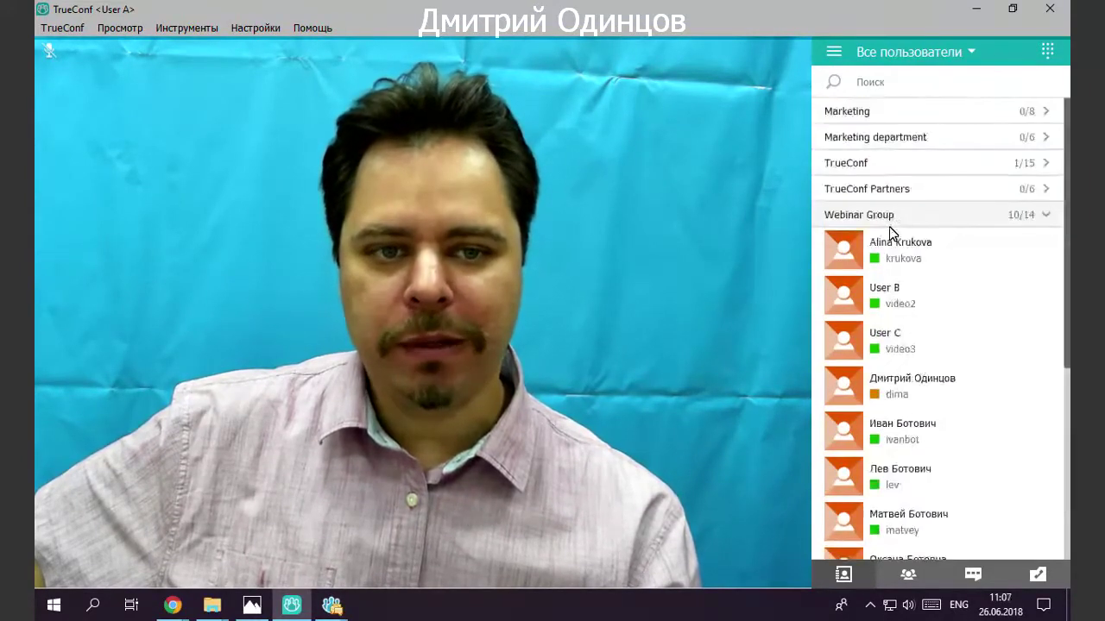
click(1042, 218)
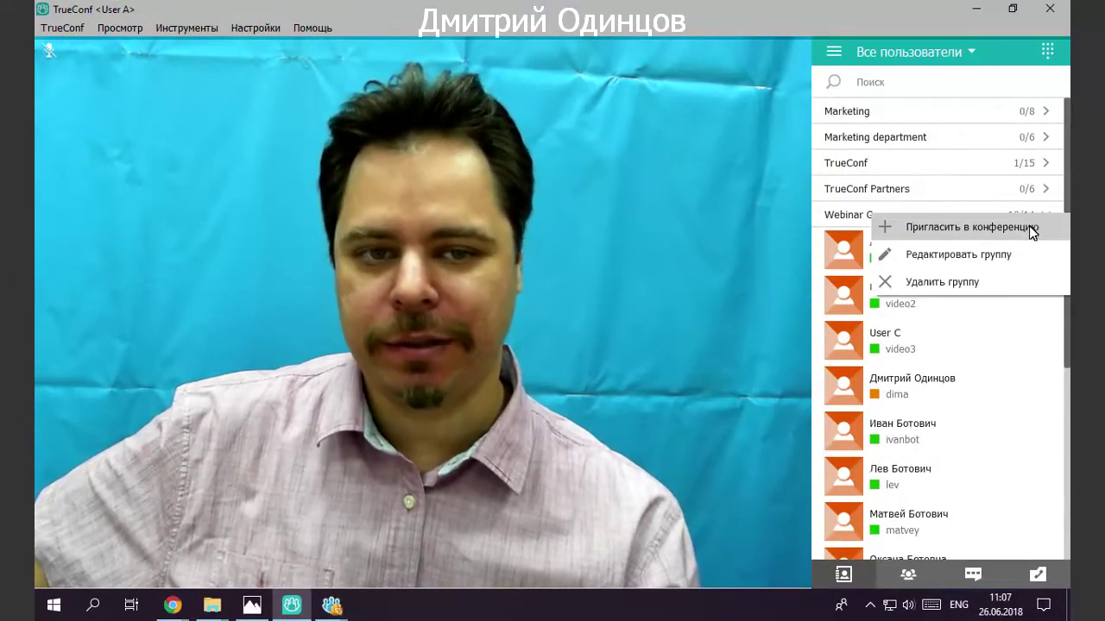
click(842, 223)
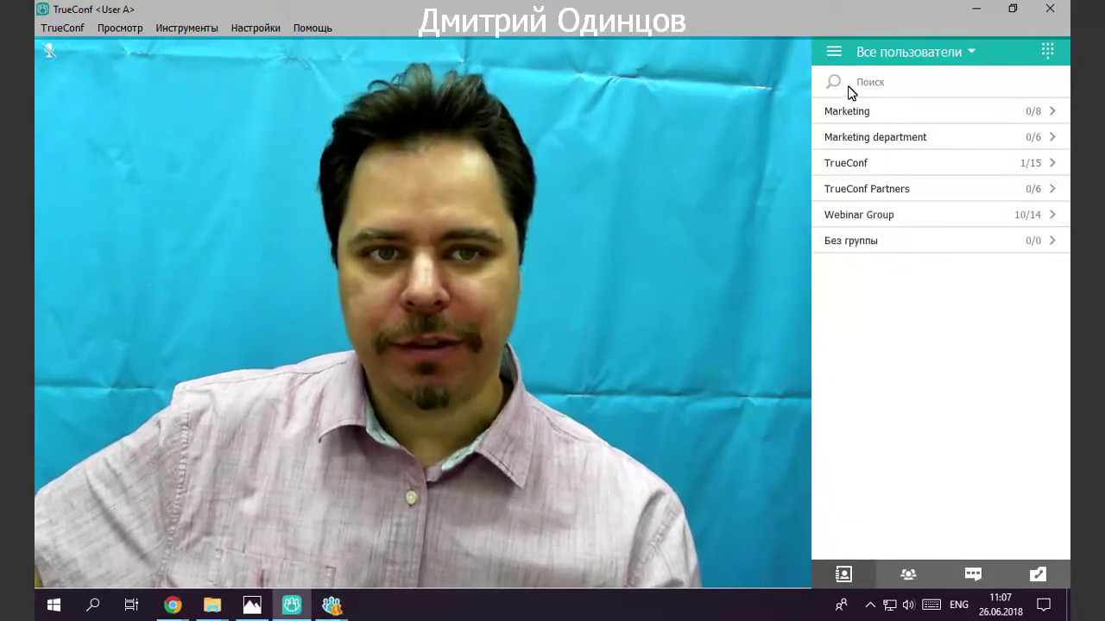
click(915, 57)
click(931, 155)
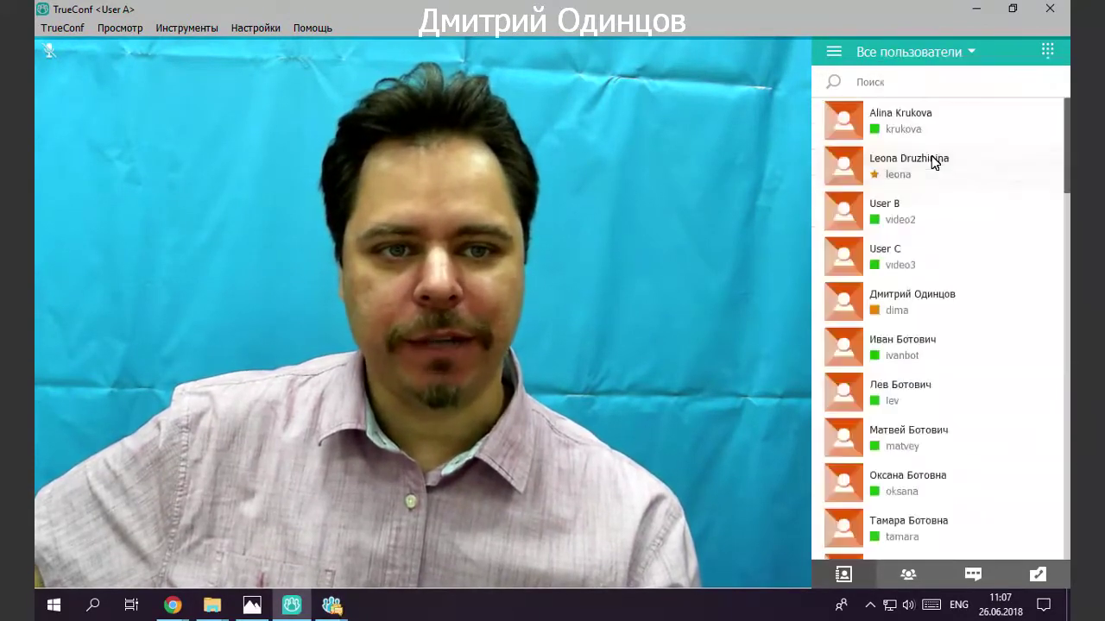
scroll(924, 142, down, 10)
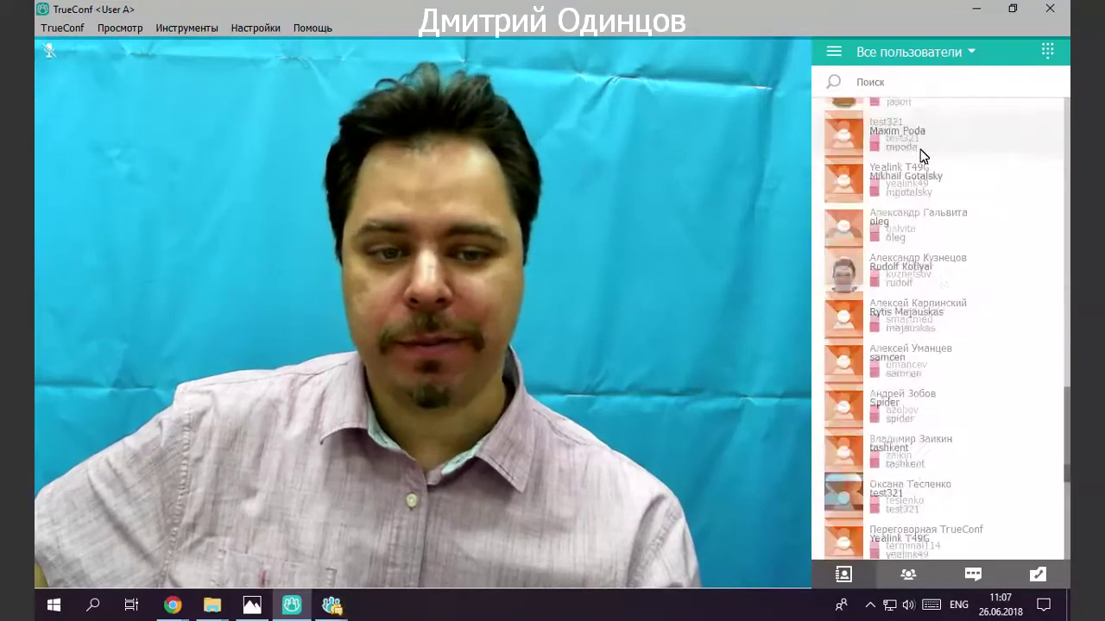
scroll(920, 151, up, 15)
click(924, 57)
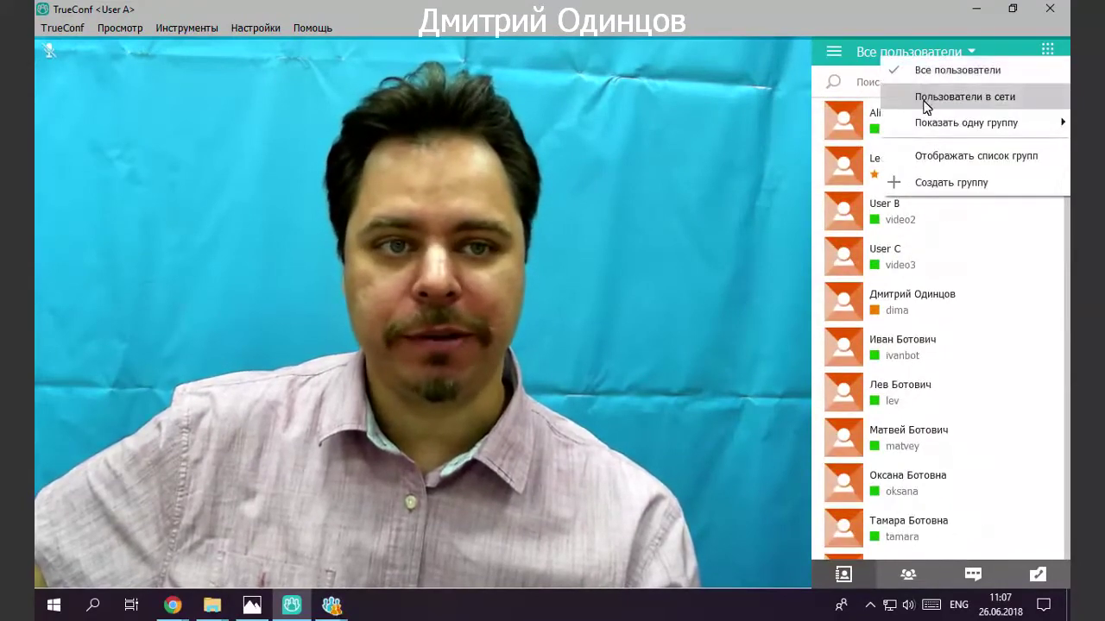
click(926, 102)
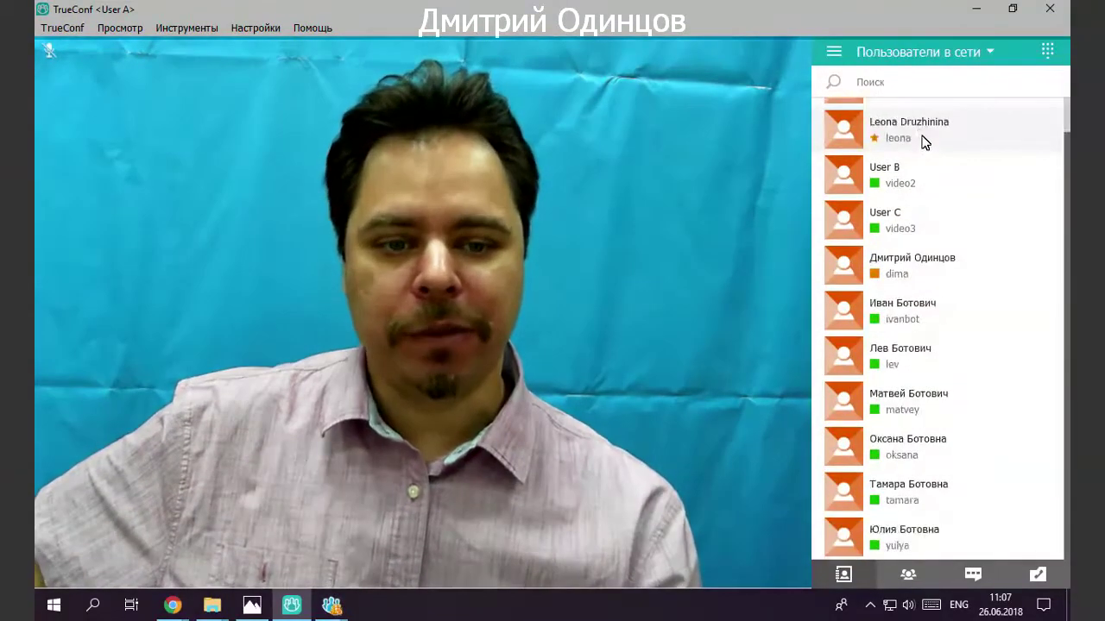
click(922, 53)
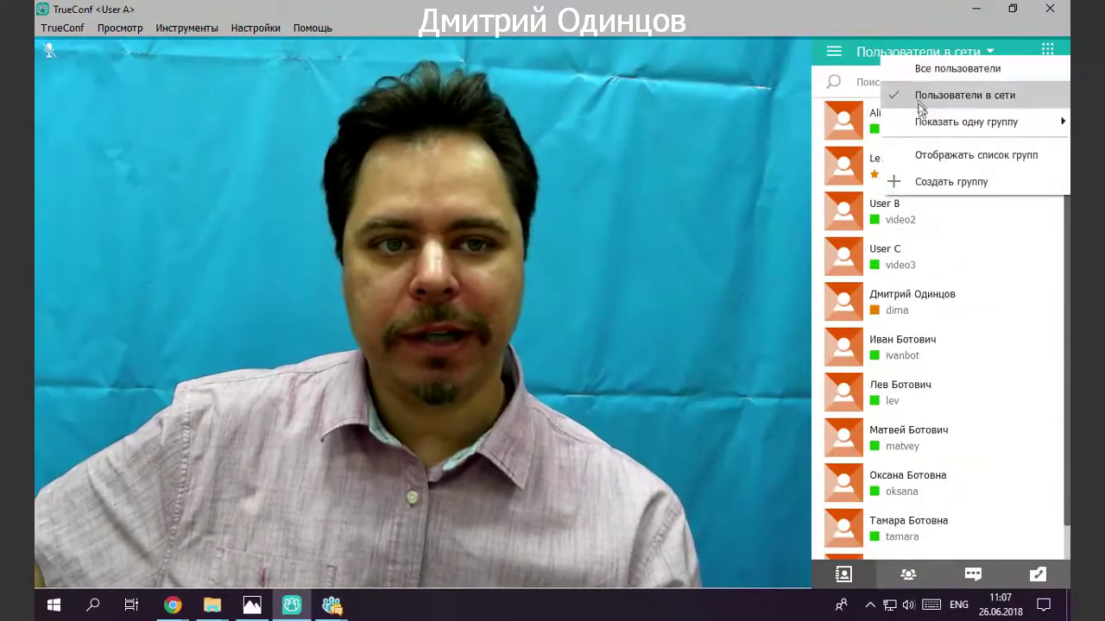
click(922, 78)
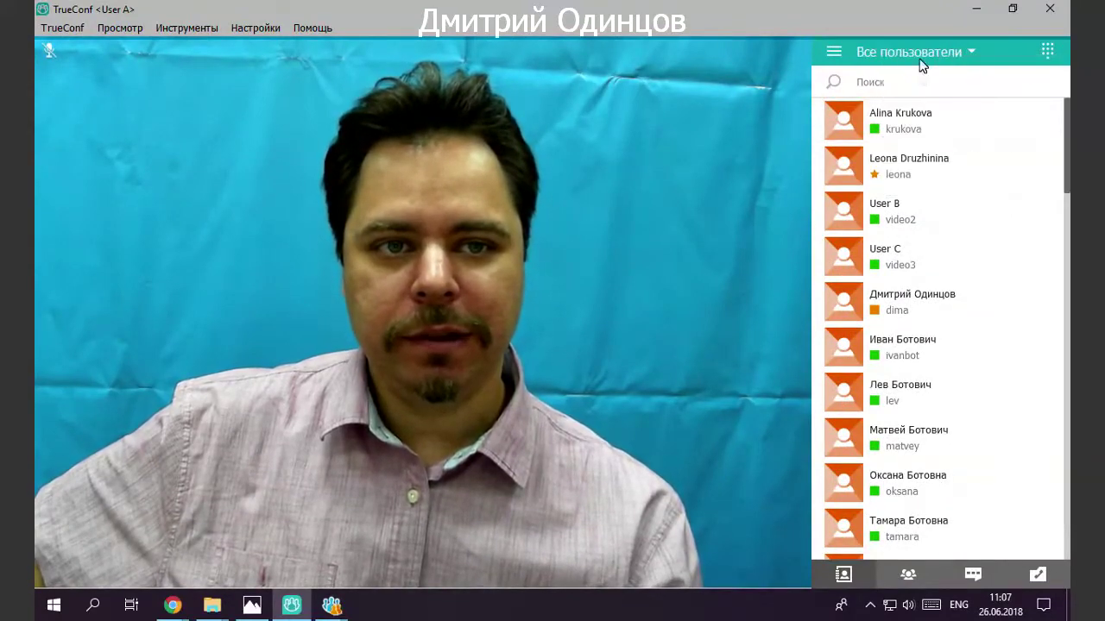
scroll(912, 140, down, 5)
scroll(912, 140, up, 10)
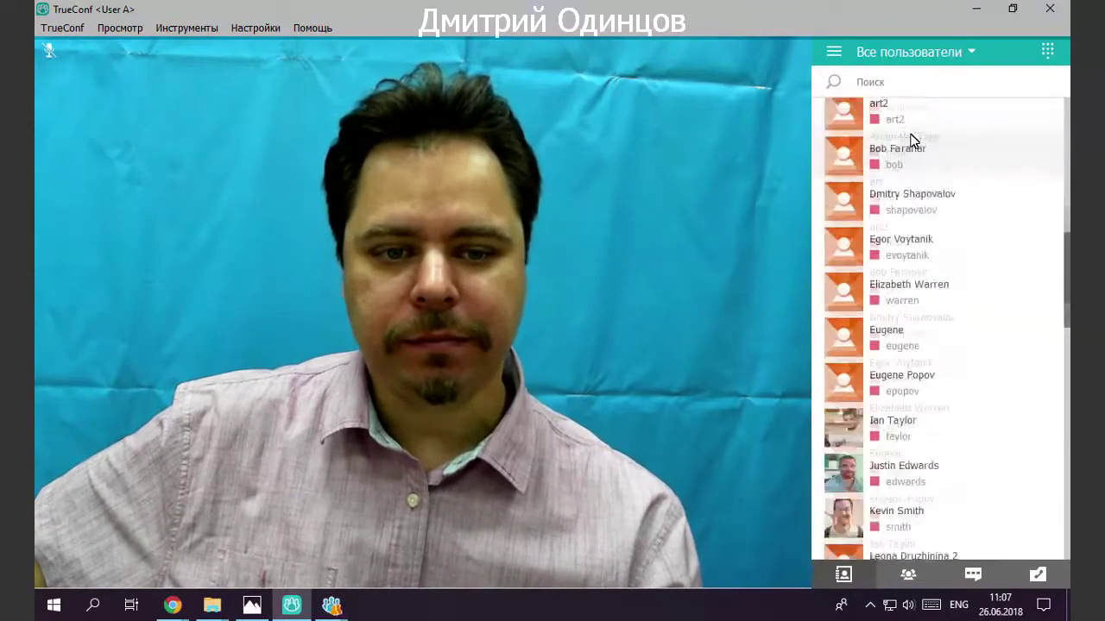
click(913, 55)
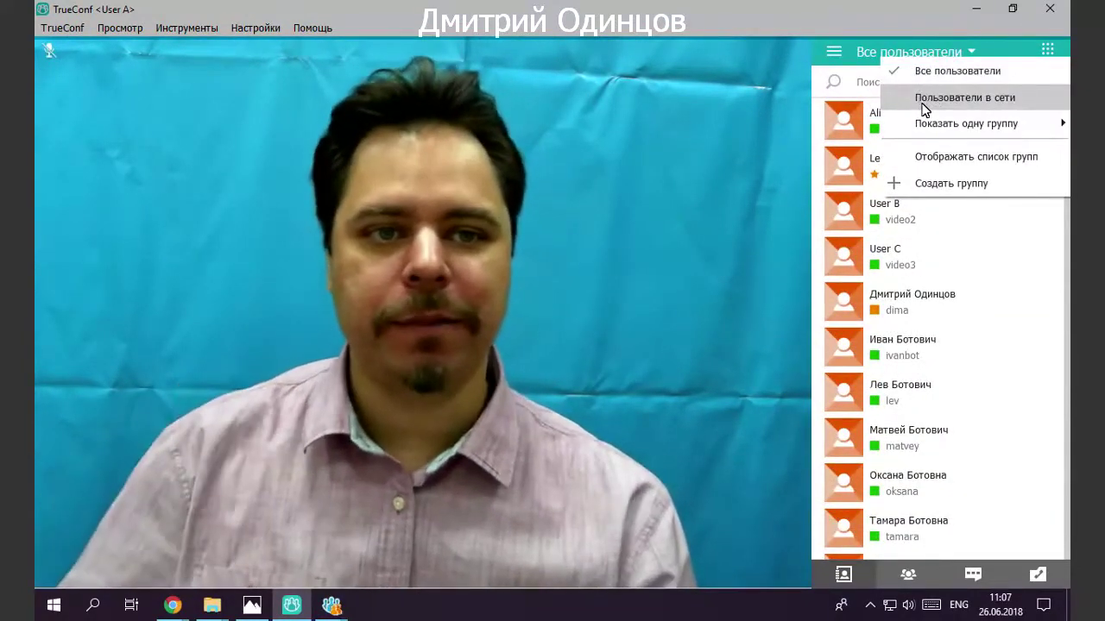
Turn on compact contact list mode in Preferences > Другое and close the settings.
click(259, 27)
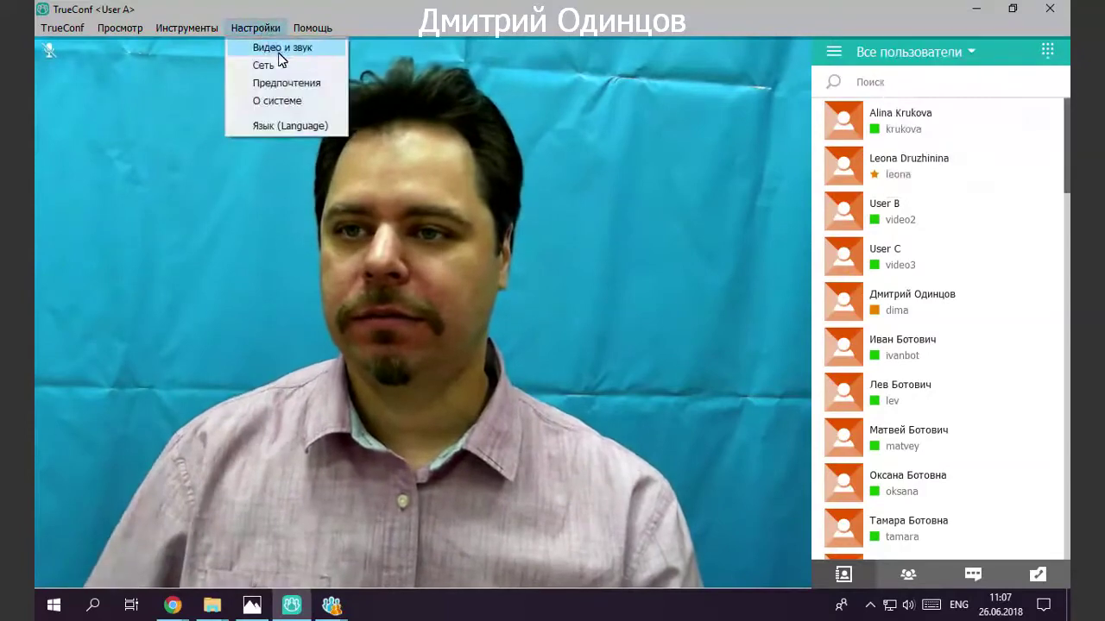
click(279, 84)
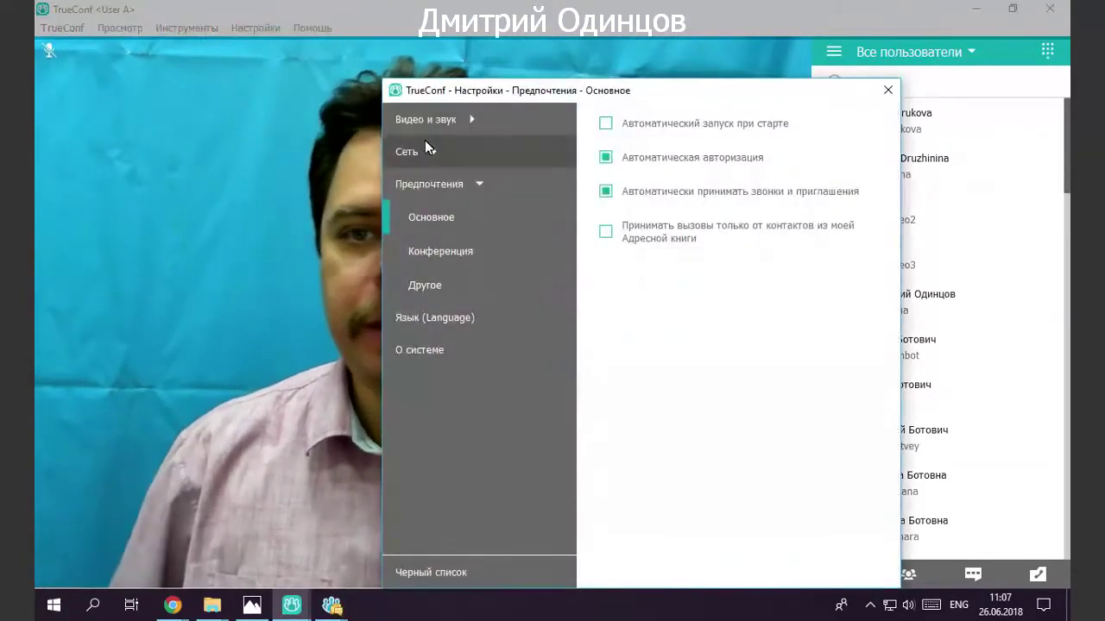
drag(468, 92, 389, 45)
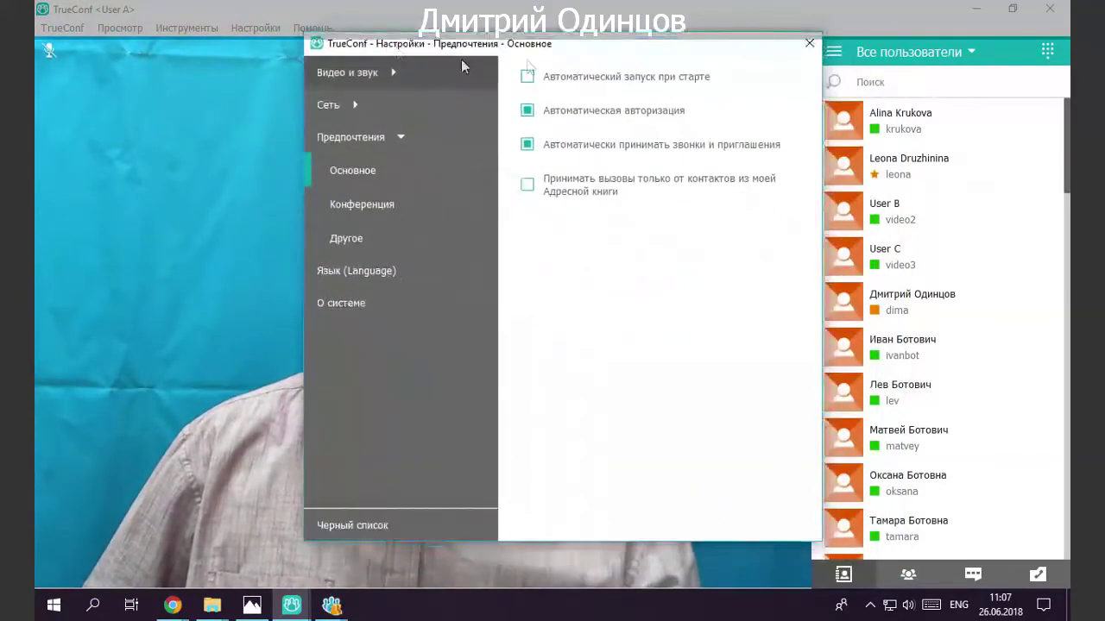
click(351, 142)
click(350, 145)
click(361, 241)
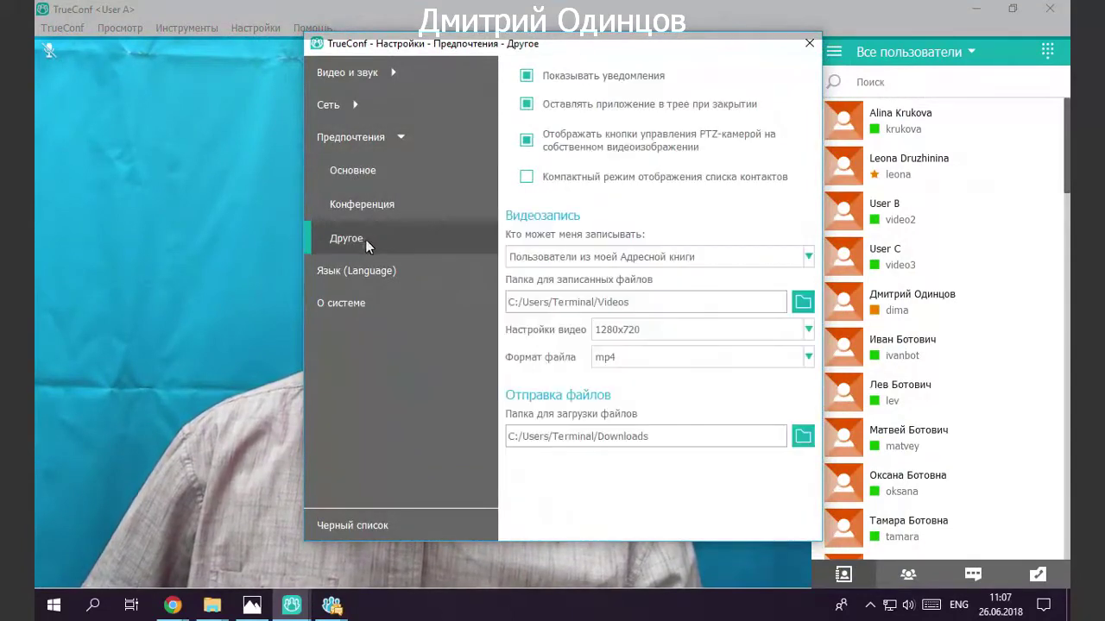
click(582, 177)
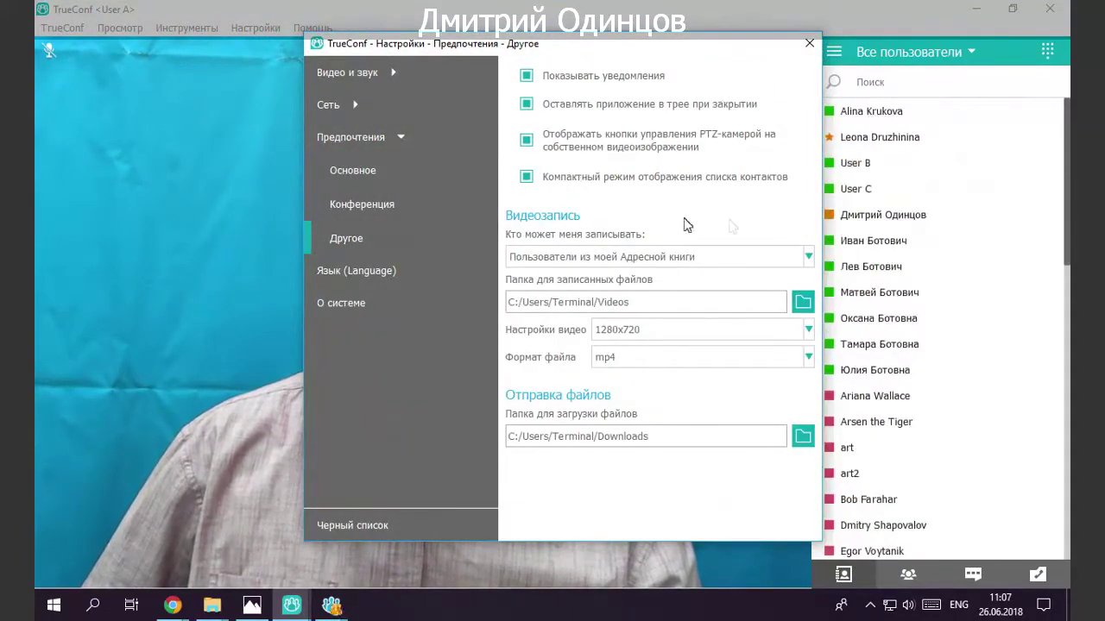
drag(676, 47, 615, 40)
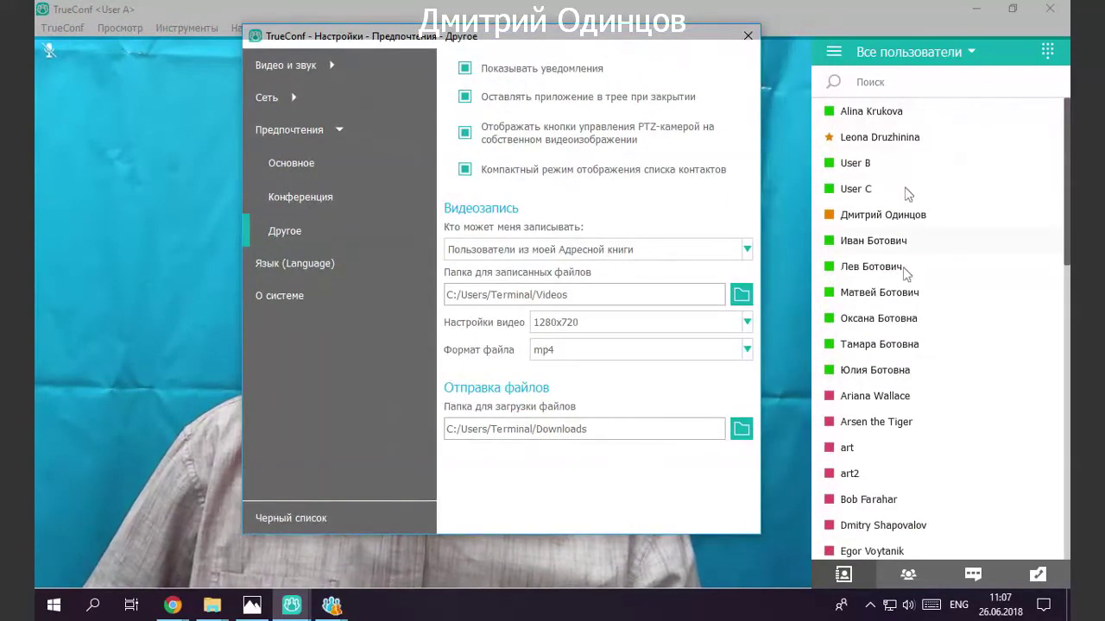
click(747, 34)
Show contacts by group and expand Marketing, Marketing department and Webinar Group.
scroll(919, 224, down, 5)
scroll(914, 244, up, 5)
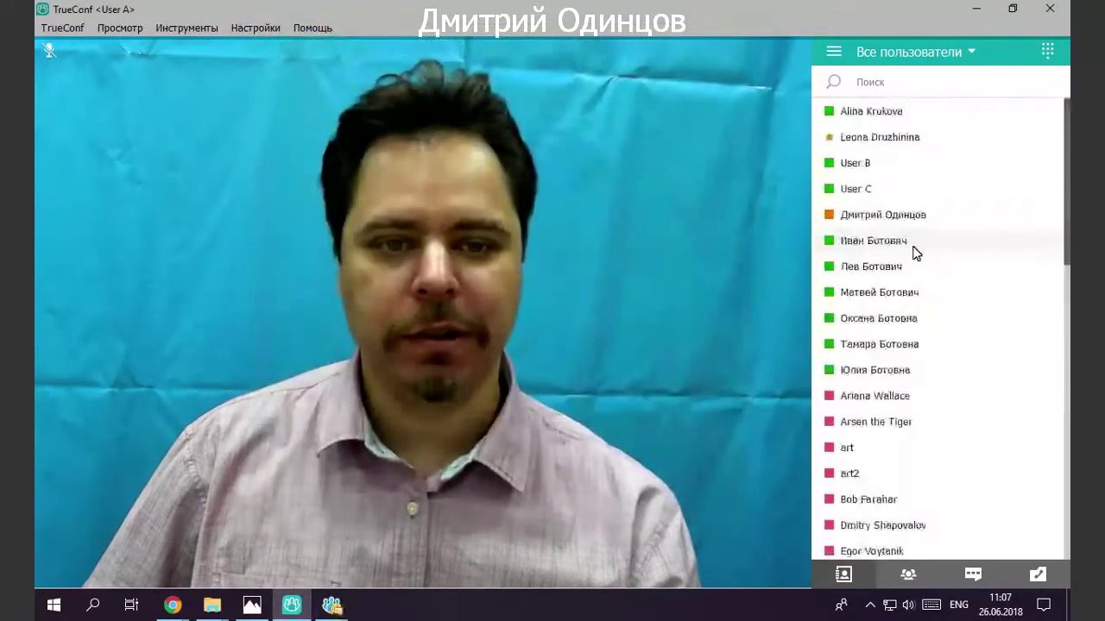
click(969, 52)
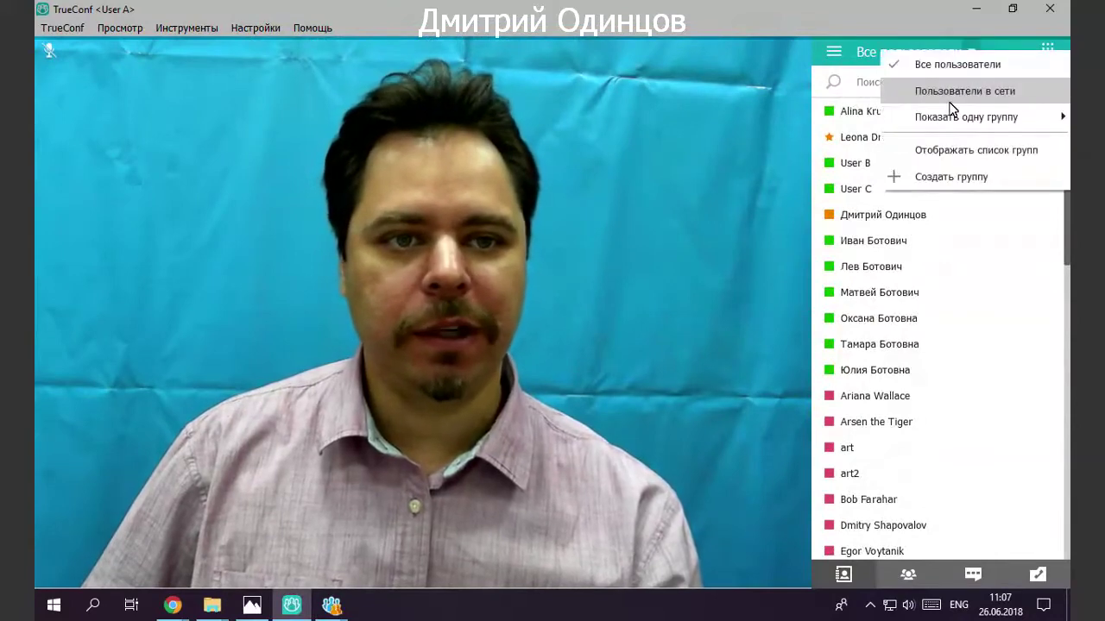
click(946, 150)
click(888, 118)
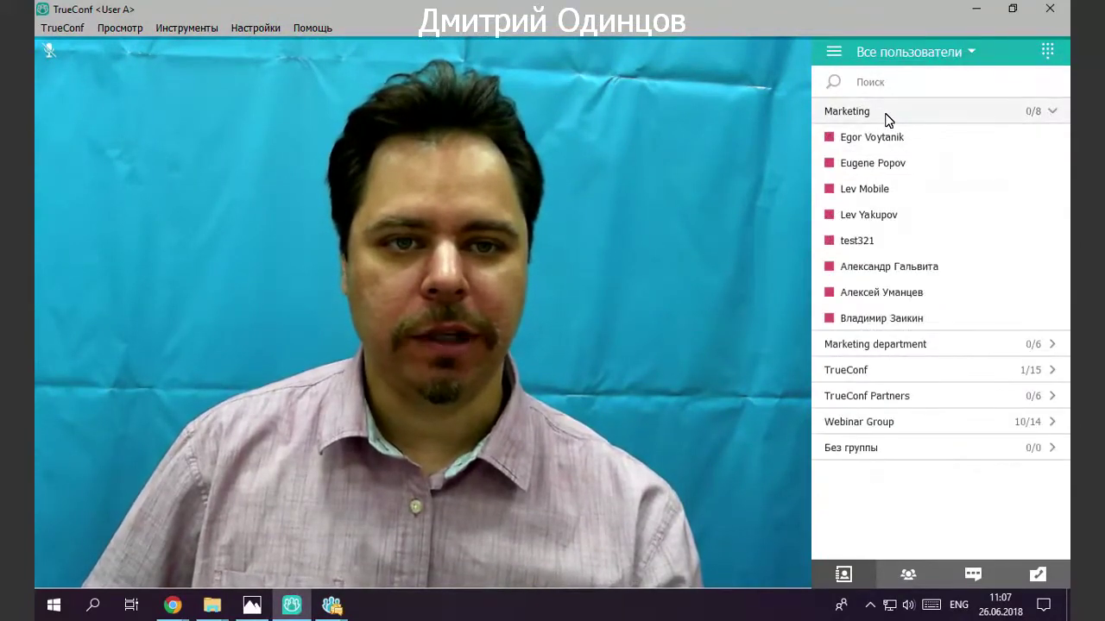
click(879, 346)
scroll(878, 397, down, 1)
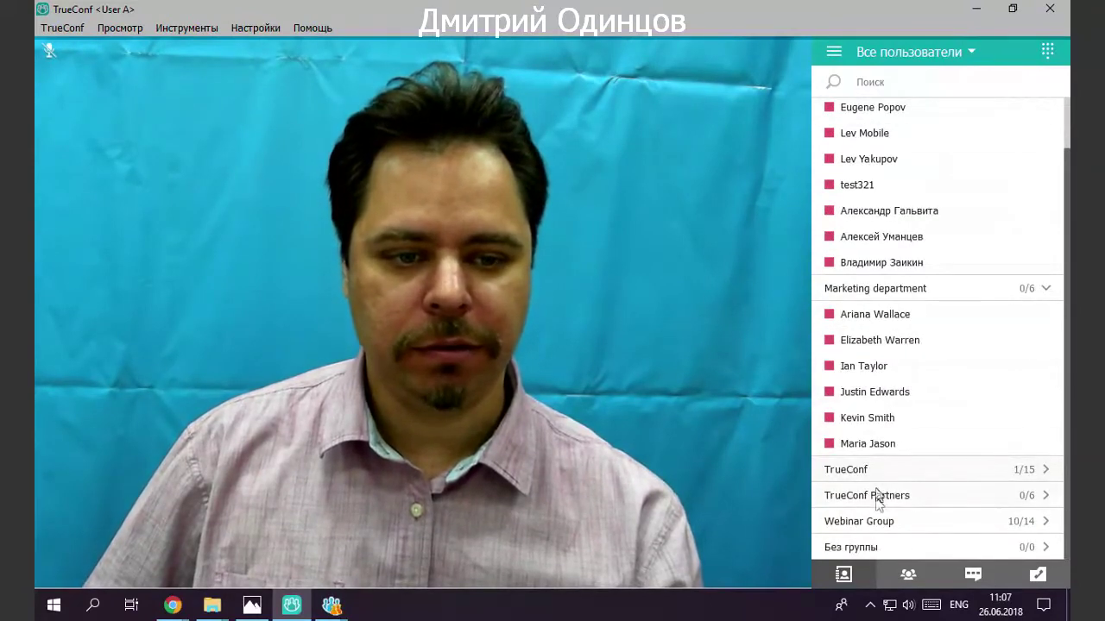
click(880, 521)
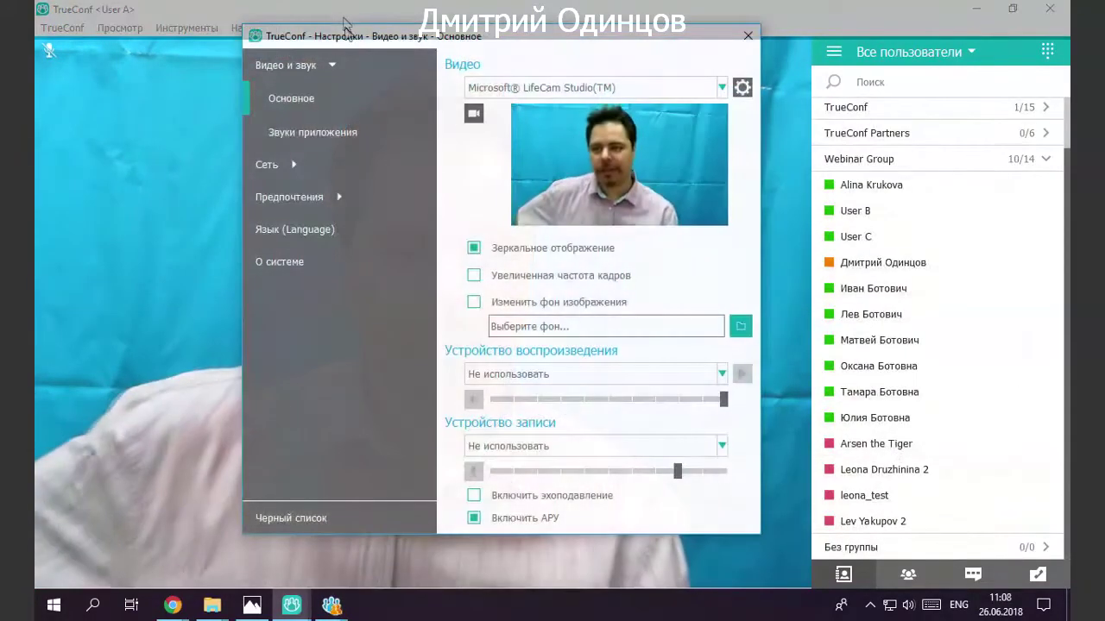
drag(346, 45, 356, 57)
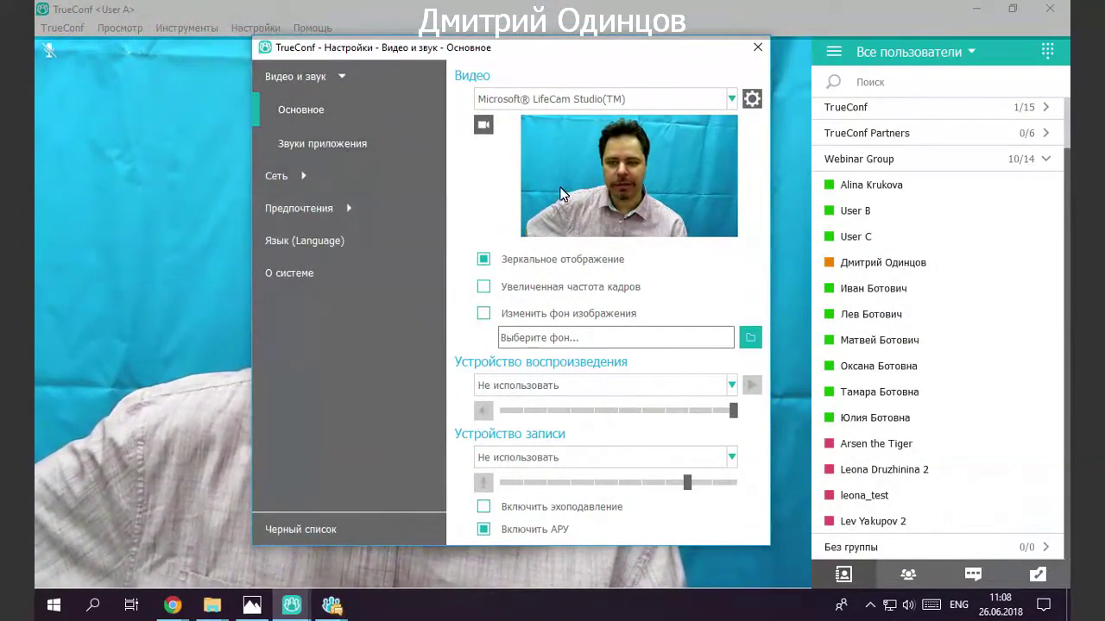
click(579, 100)
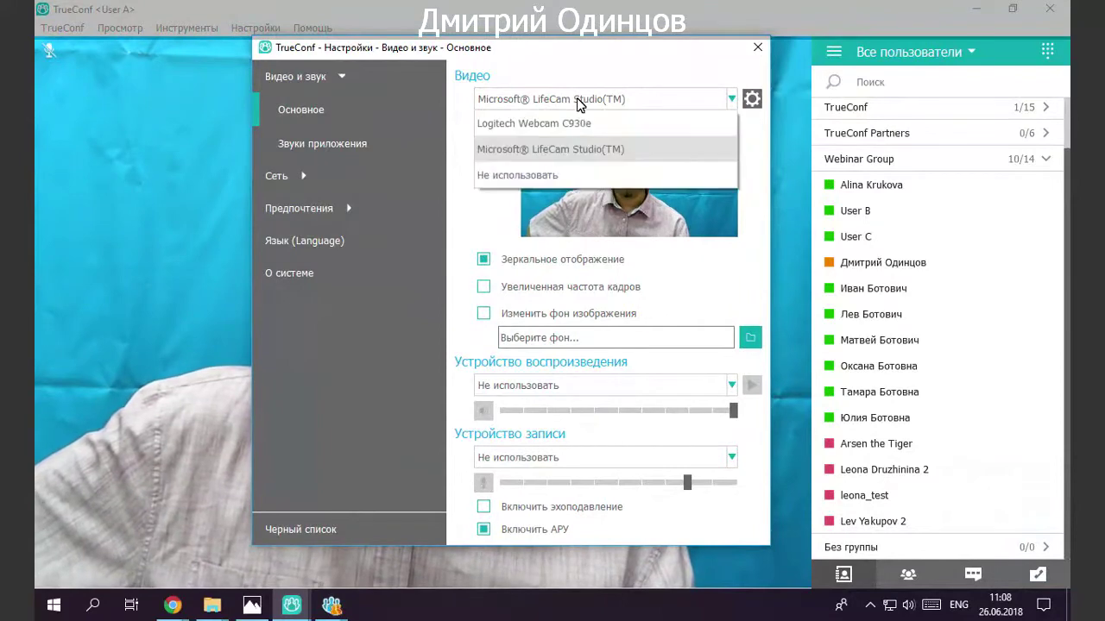
click(644, 62)
click(751, 100)
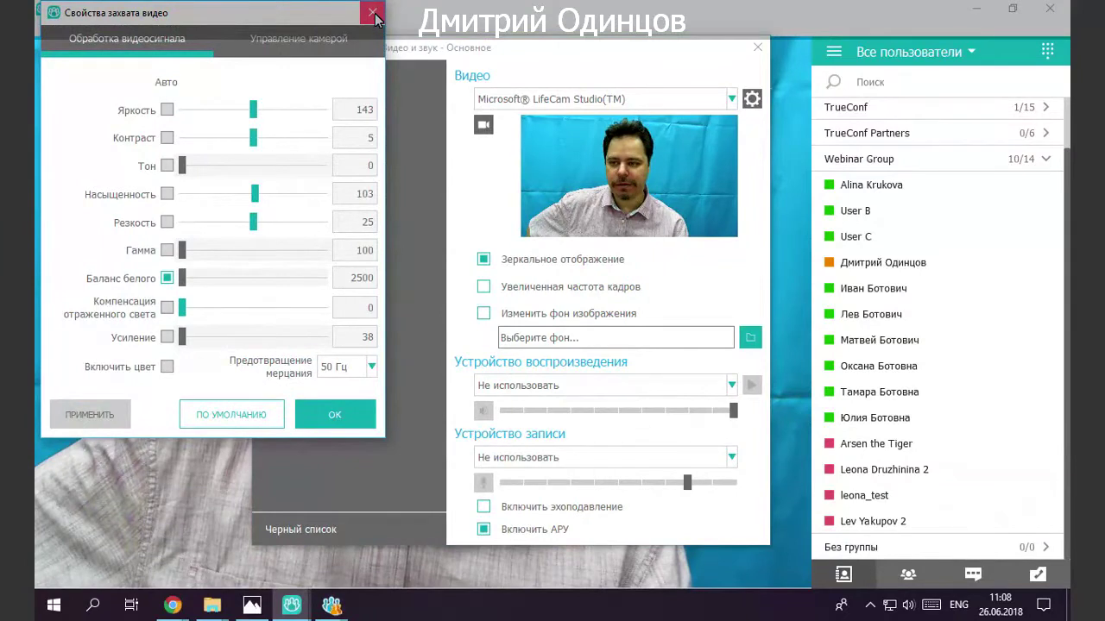
click(372, 367)
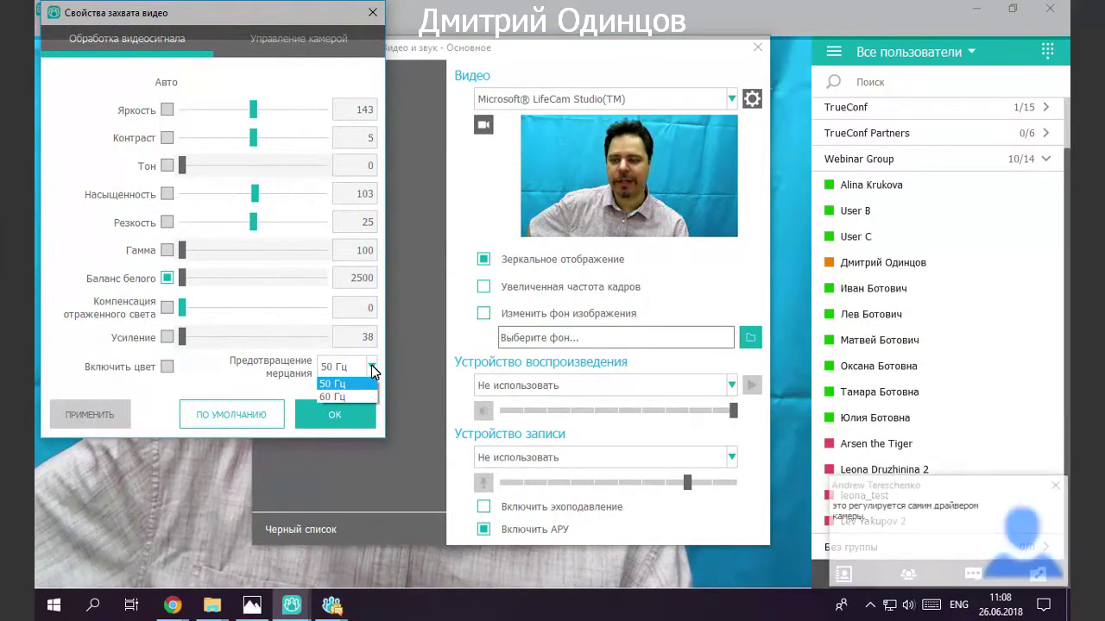
click(306, 324)
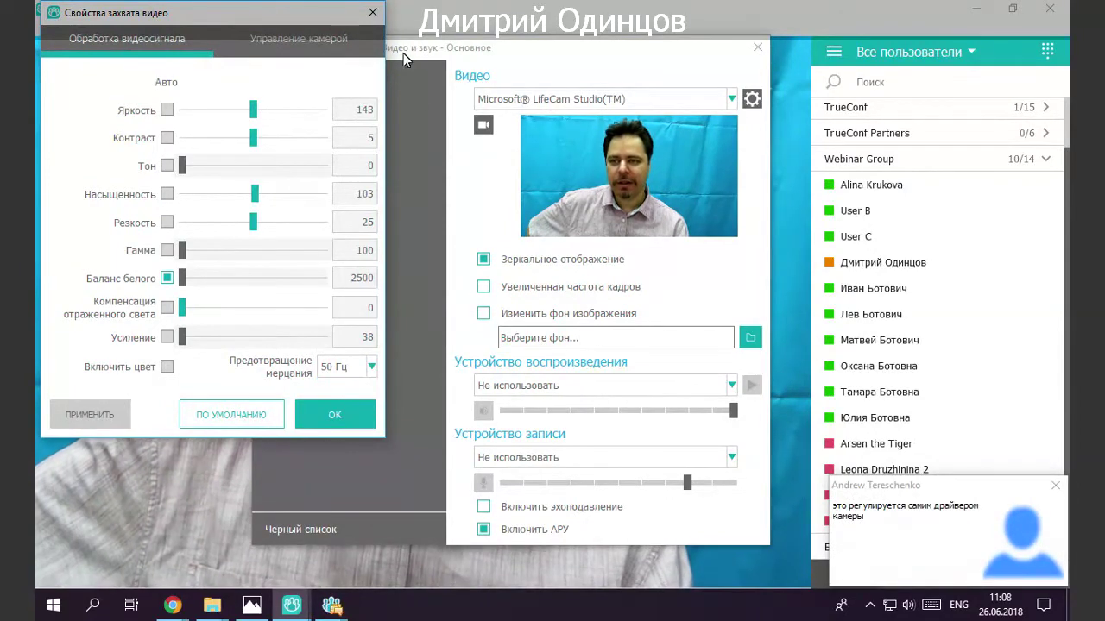
click(372, 13)
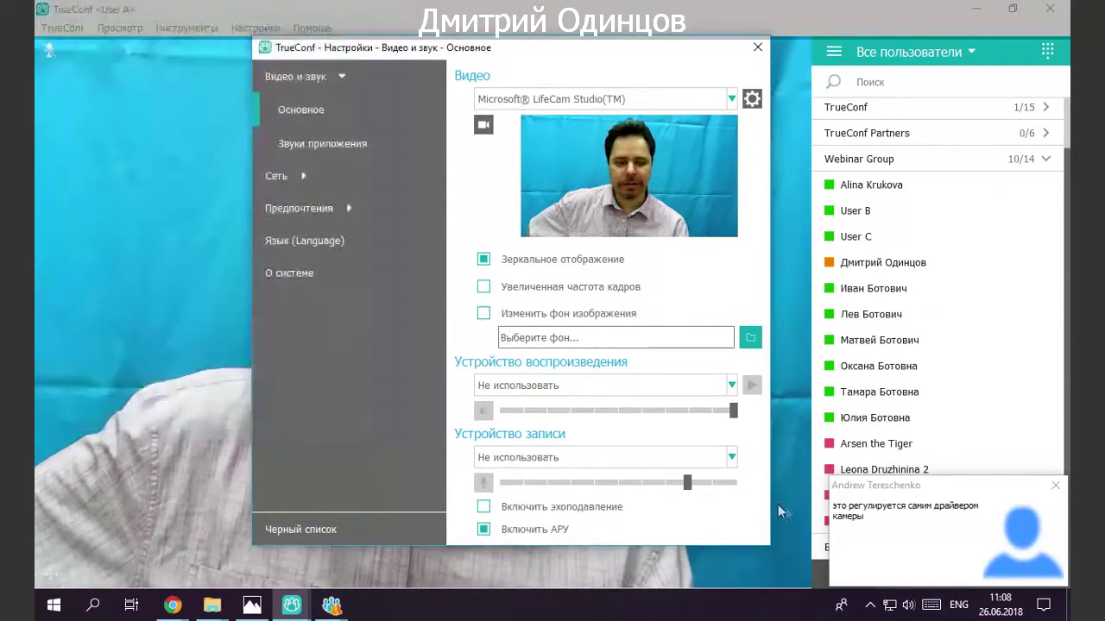
click(1056, 487)
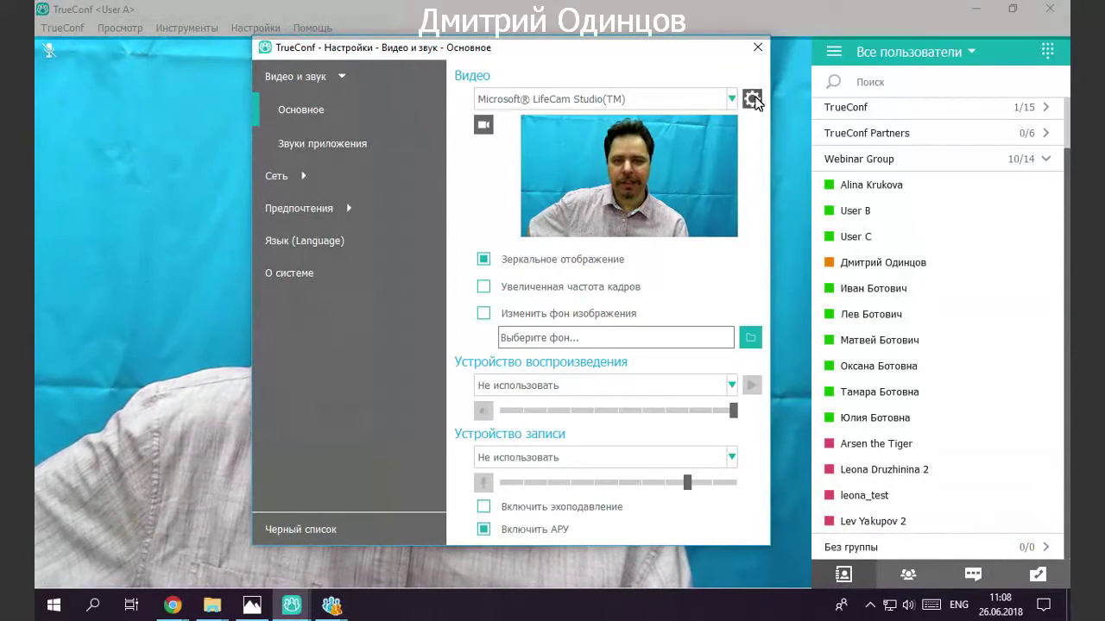
click(751, 98)
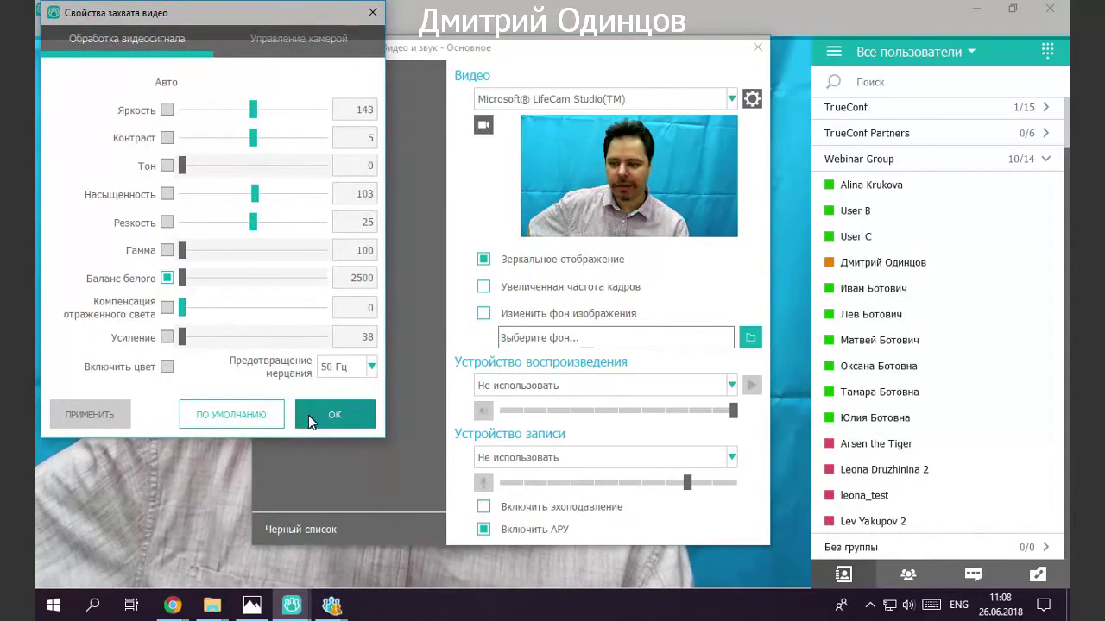
click(318, 39)
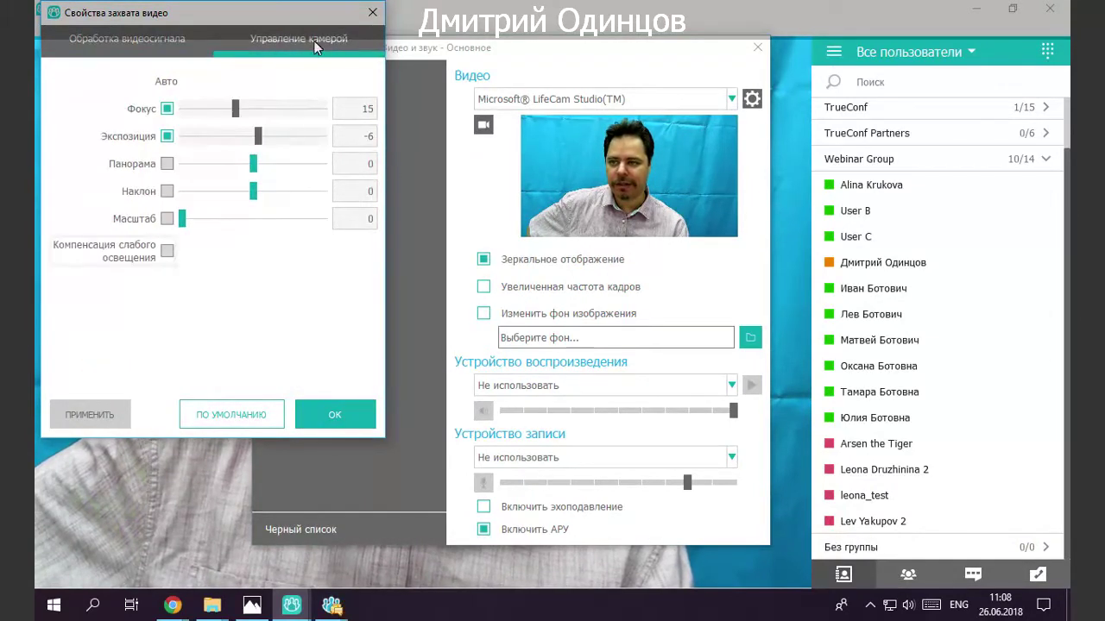
click(158, 48)
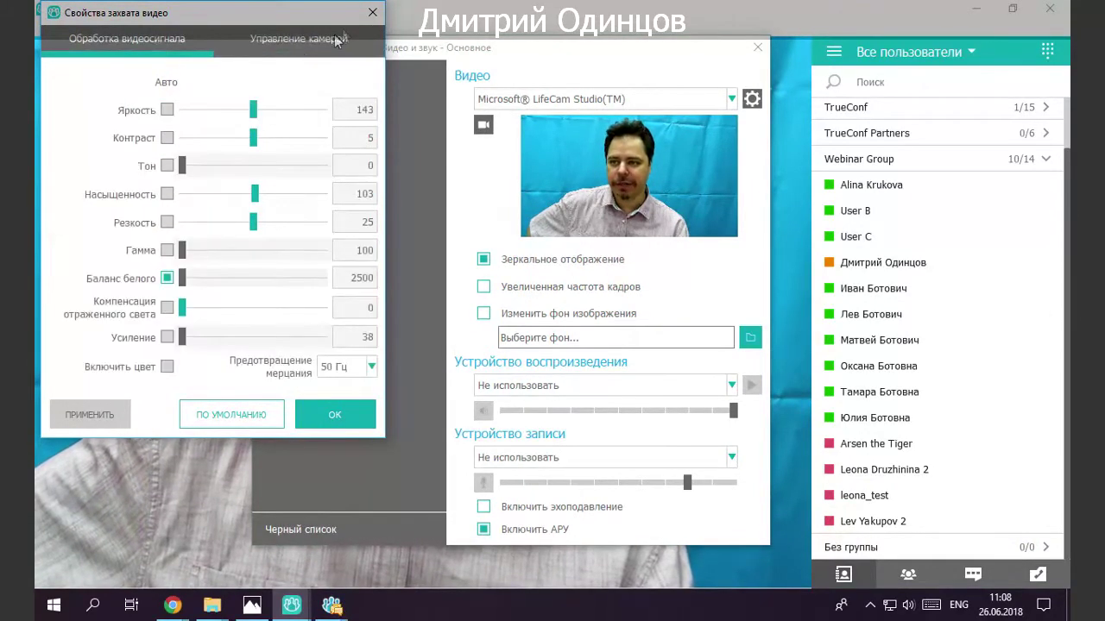
click(372, 13)
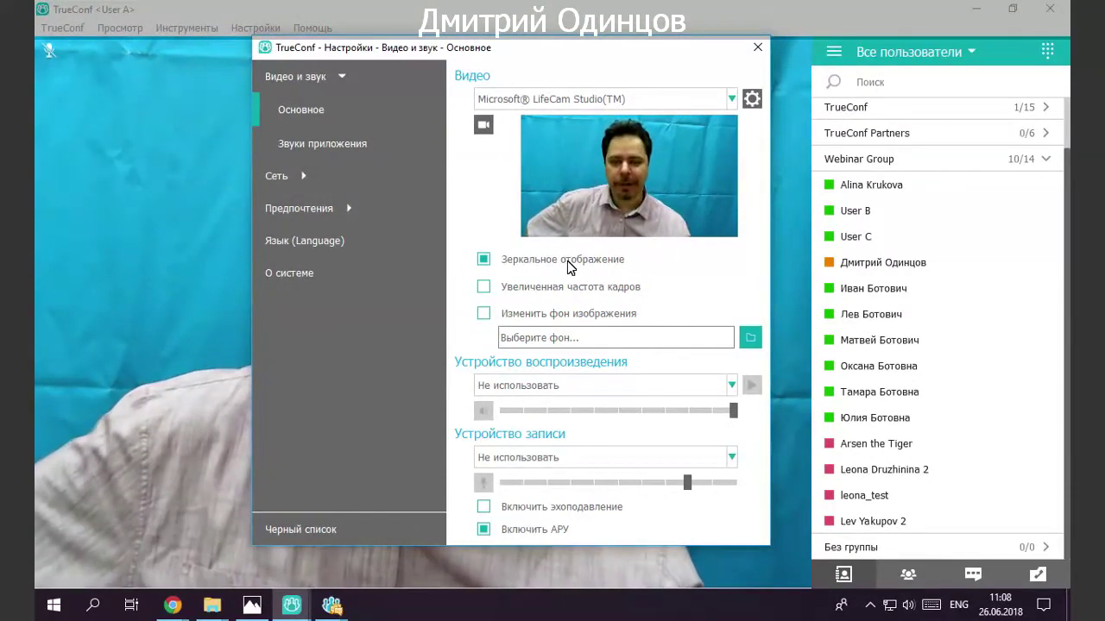
click(567, 260)
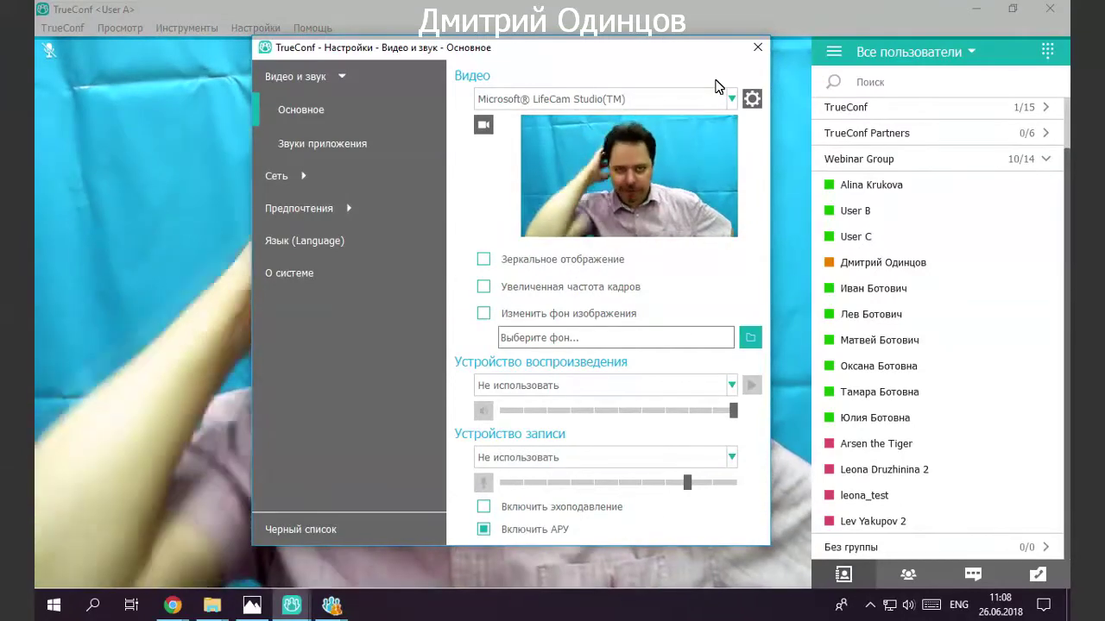
click(565, 261)
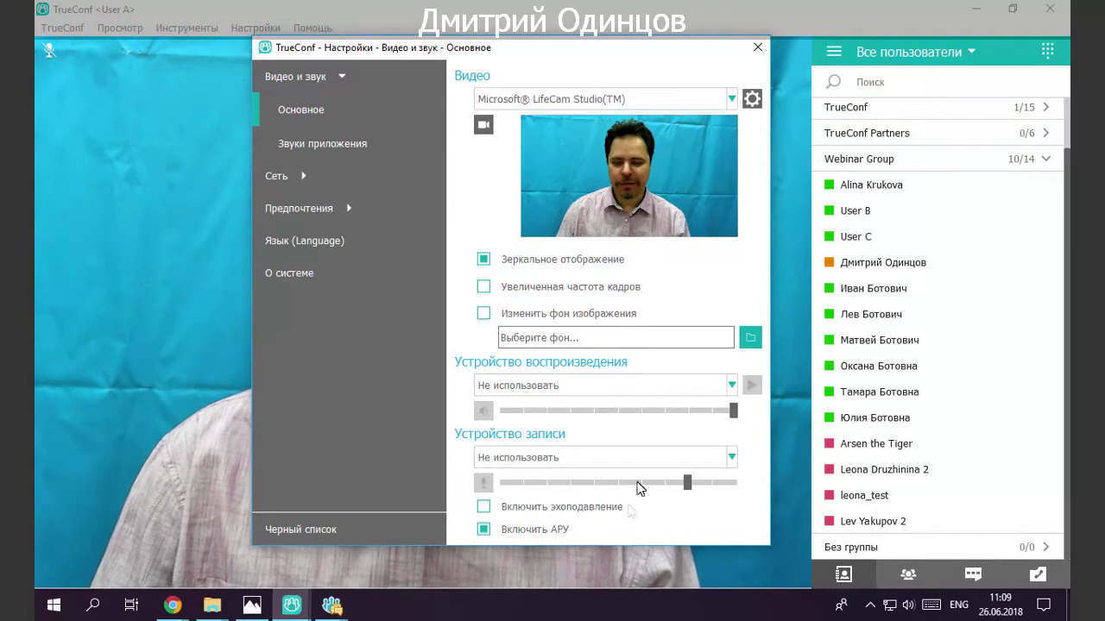
click(609, 385)
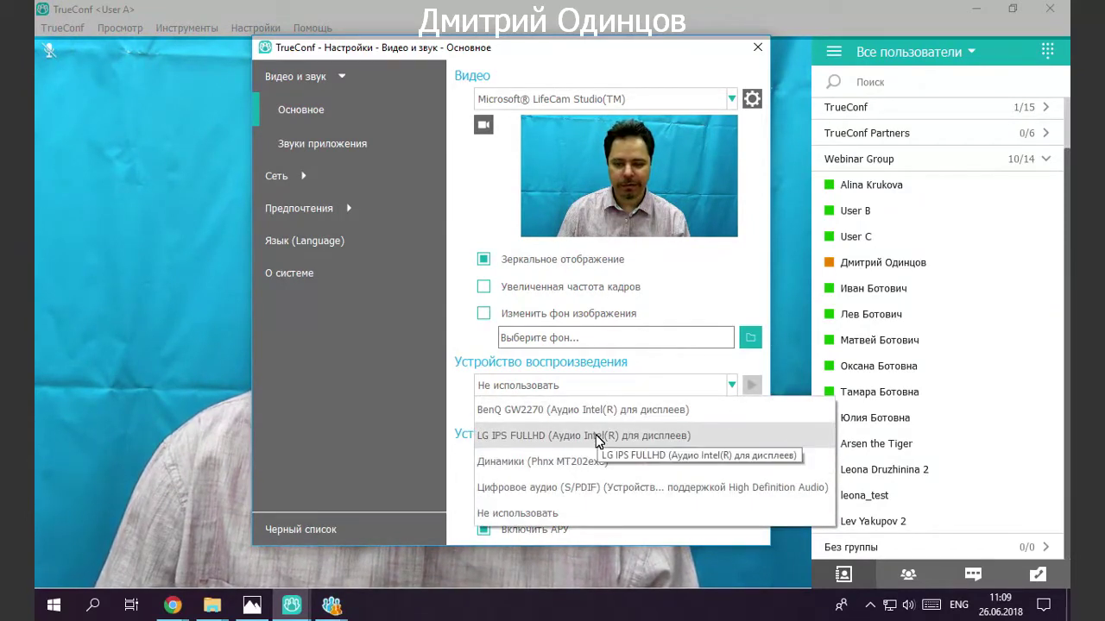
click(598, 436)
click(678, 463)
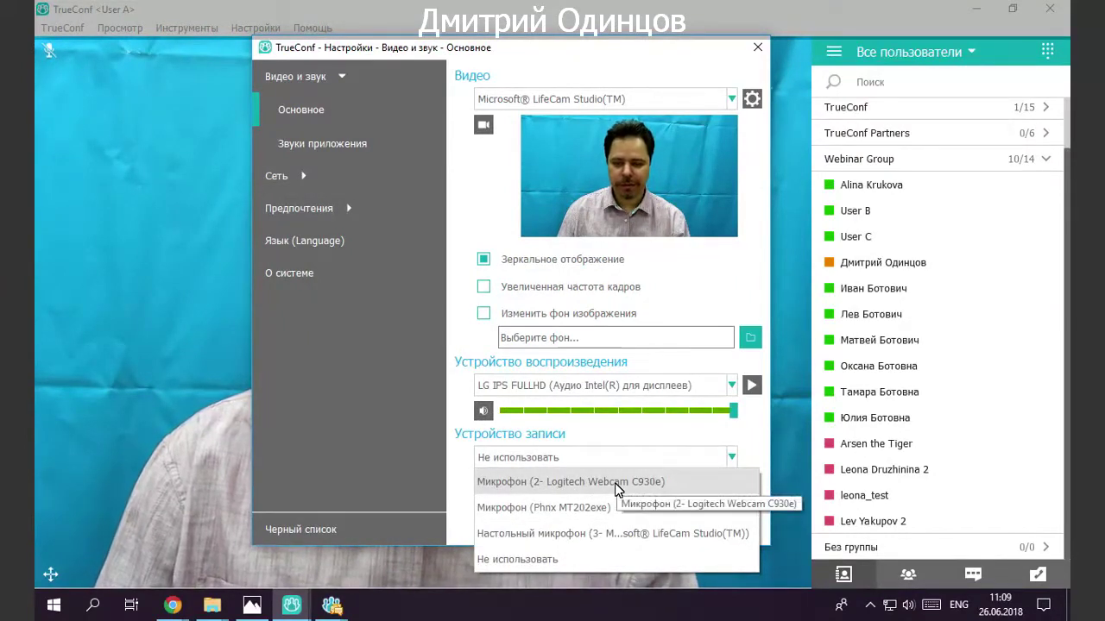
click(617, 488)
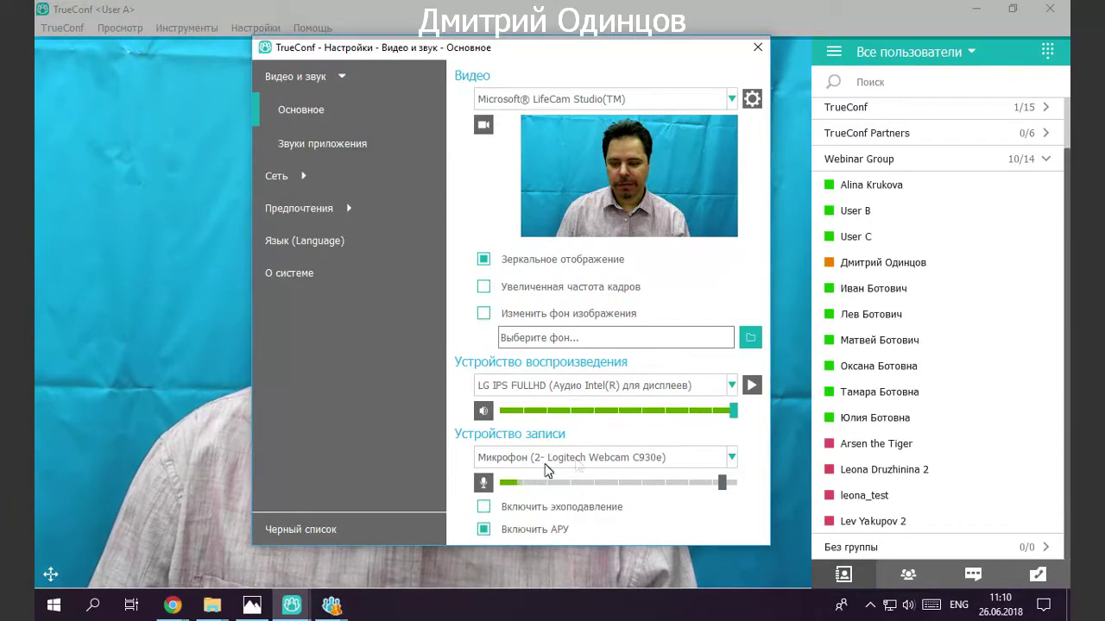
click(623, 461)
click(579, 557)
click(606, 389)
click(567, 511)
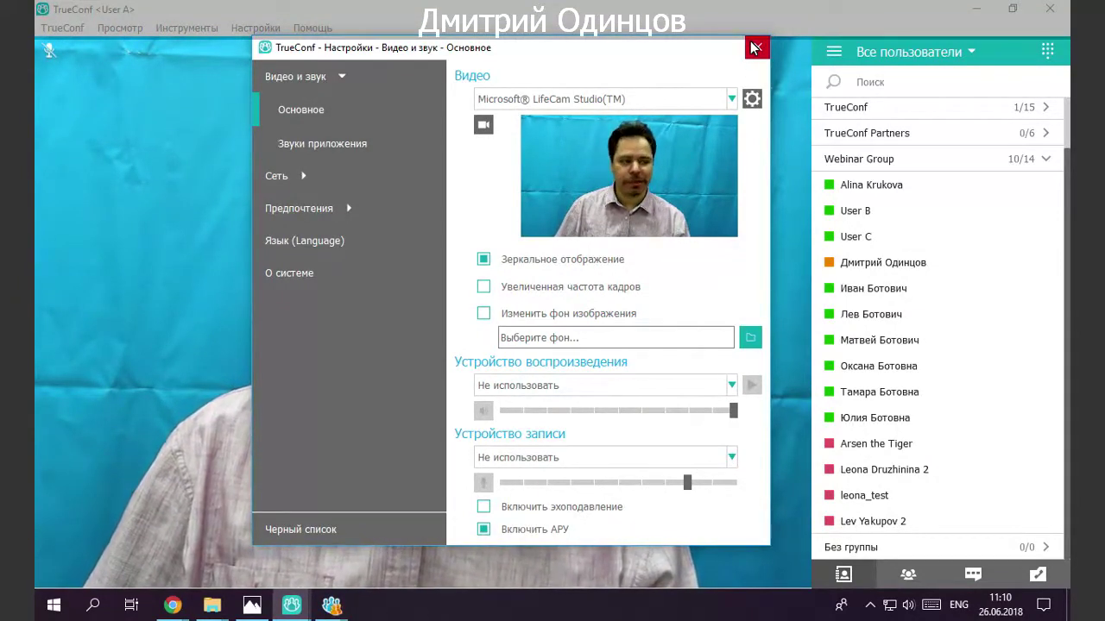
Set the application sounds playback device to 'Не использовать'.
click(377, 149)
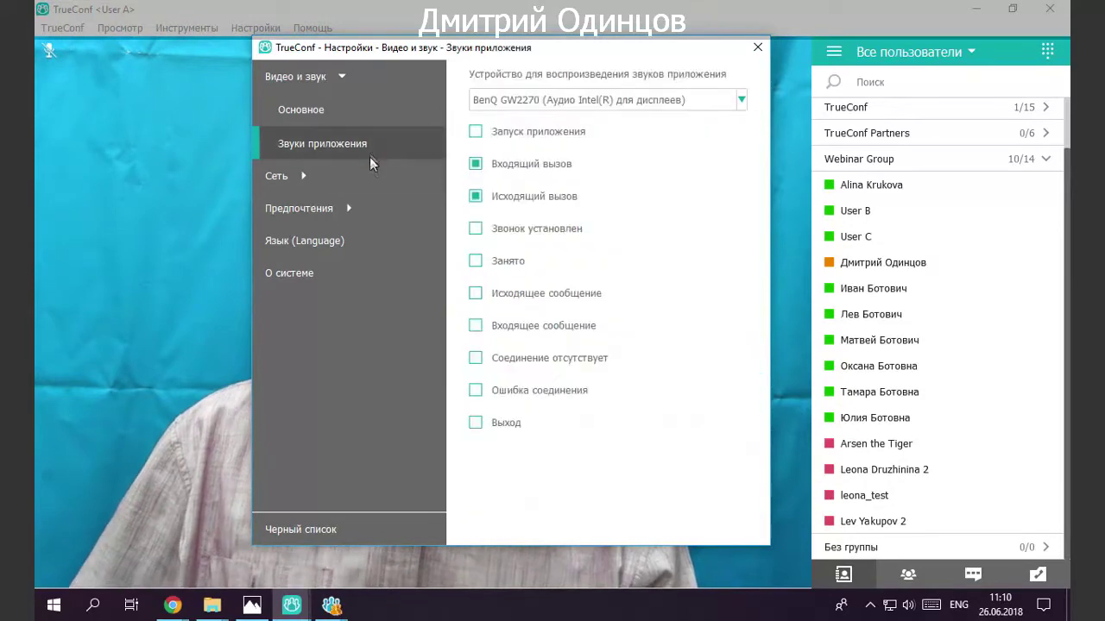
click(616, 107)
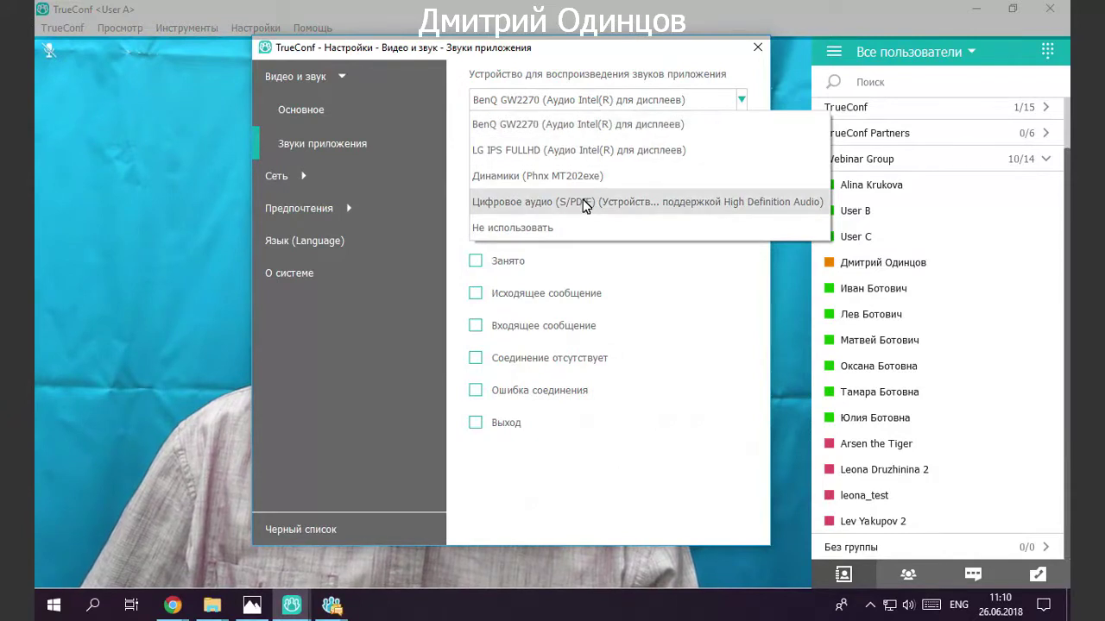
click(569, 228)
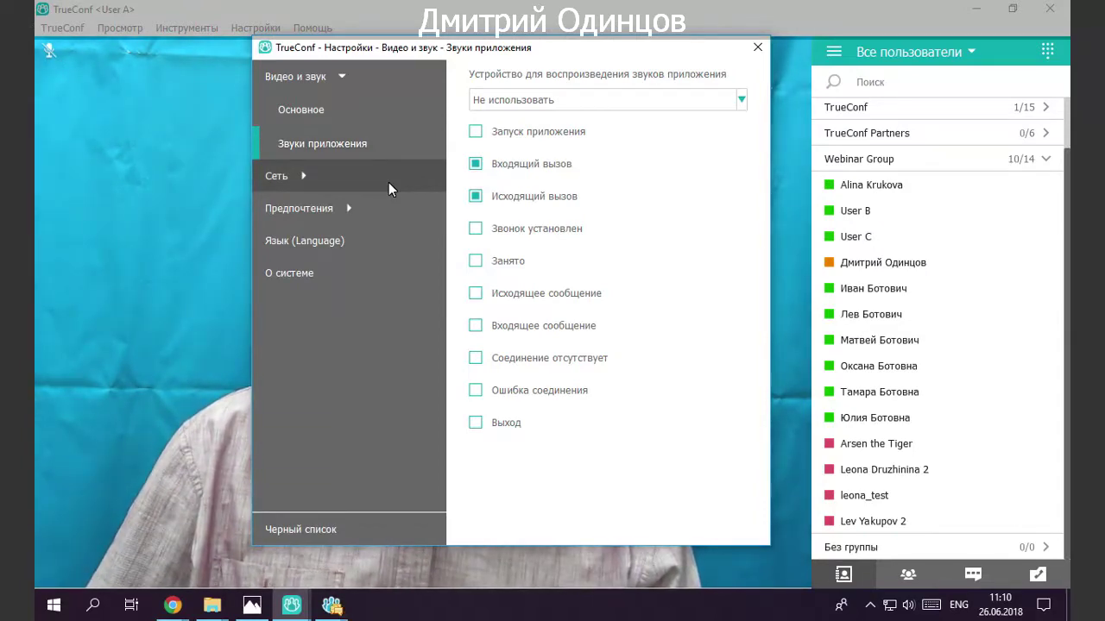
click(388, 182)
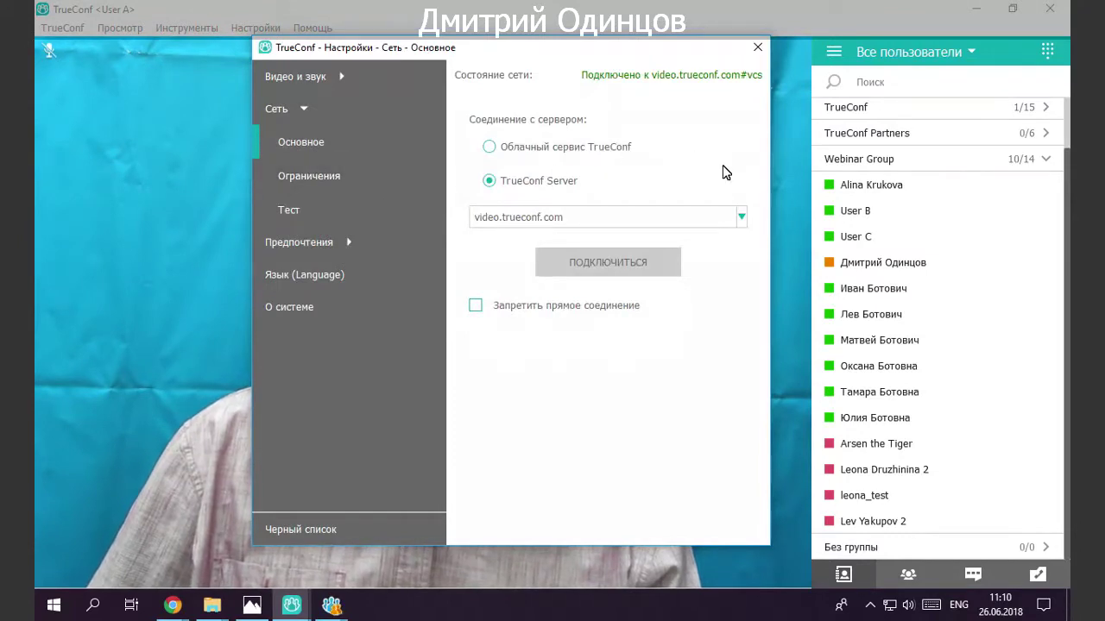
Check the saved server addresses and keep video.trueconf.com as the server.
click(744, 218)
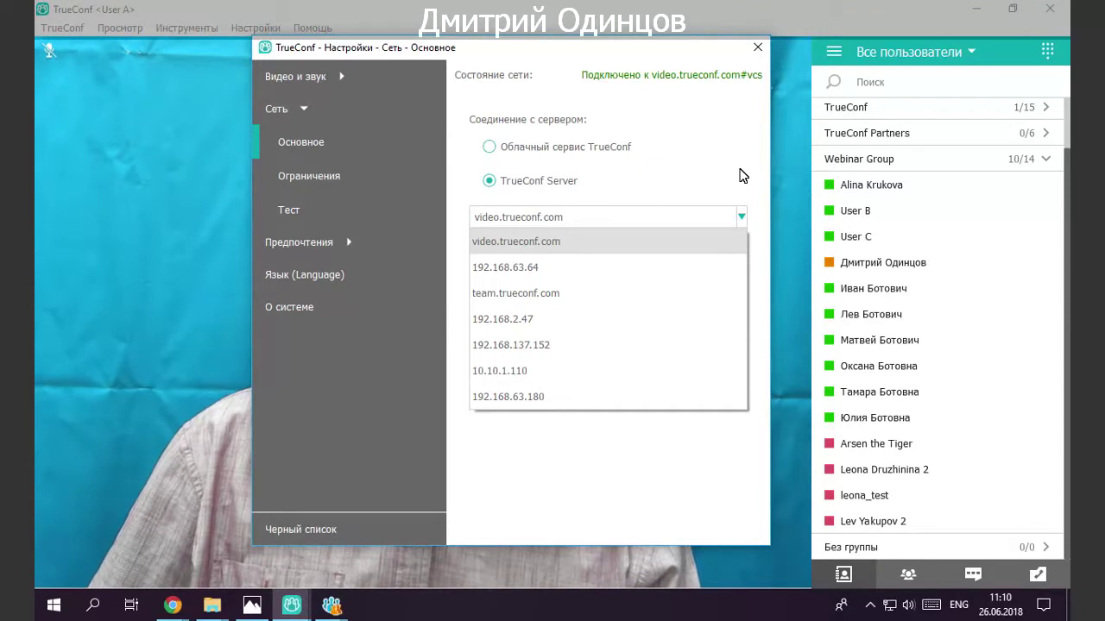
click(739, 175)
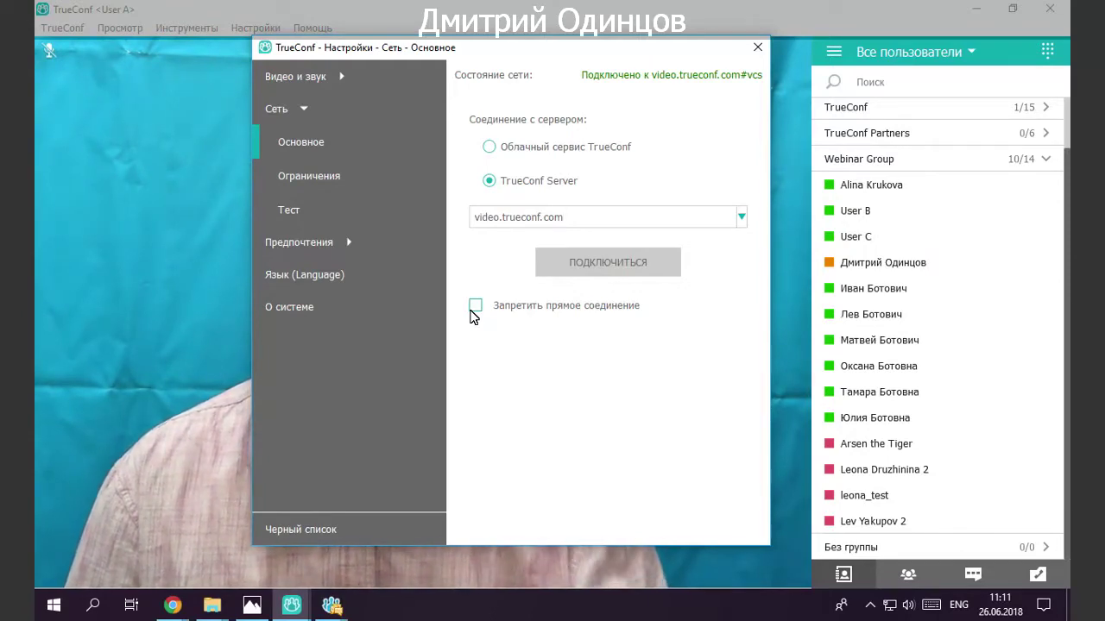
Move the settings window right to reveal the camera video, then open Сеть > Ограничения.
drag(588, 47, 850, 28)
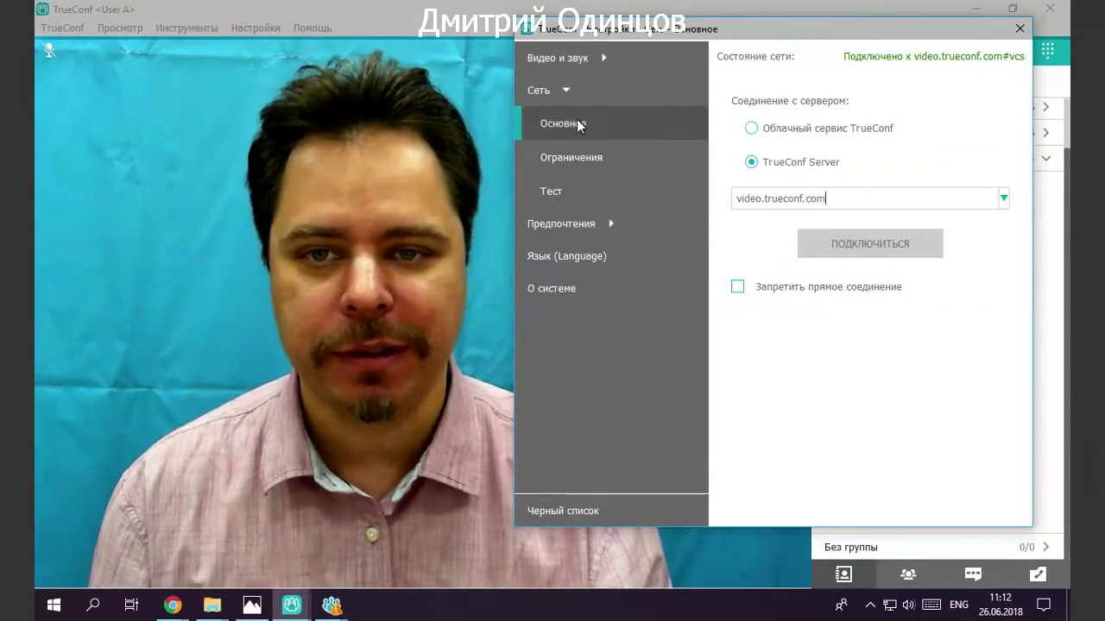
click(595, 157)
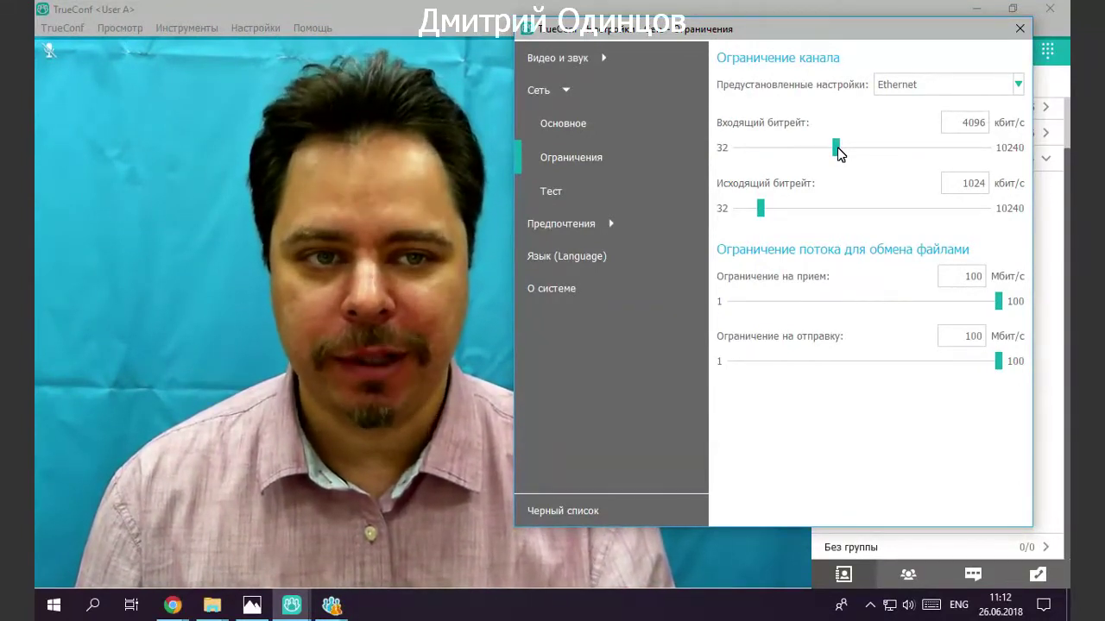
Raise the incoming and outgoing bitrate limits to 10240 kbit/s and dismiss the chat notification.
drag(837, 151, 998, 153)
drag(771, 203, 1015, 226)
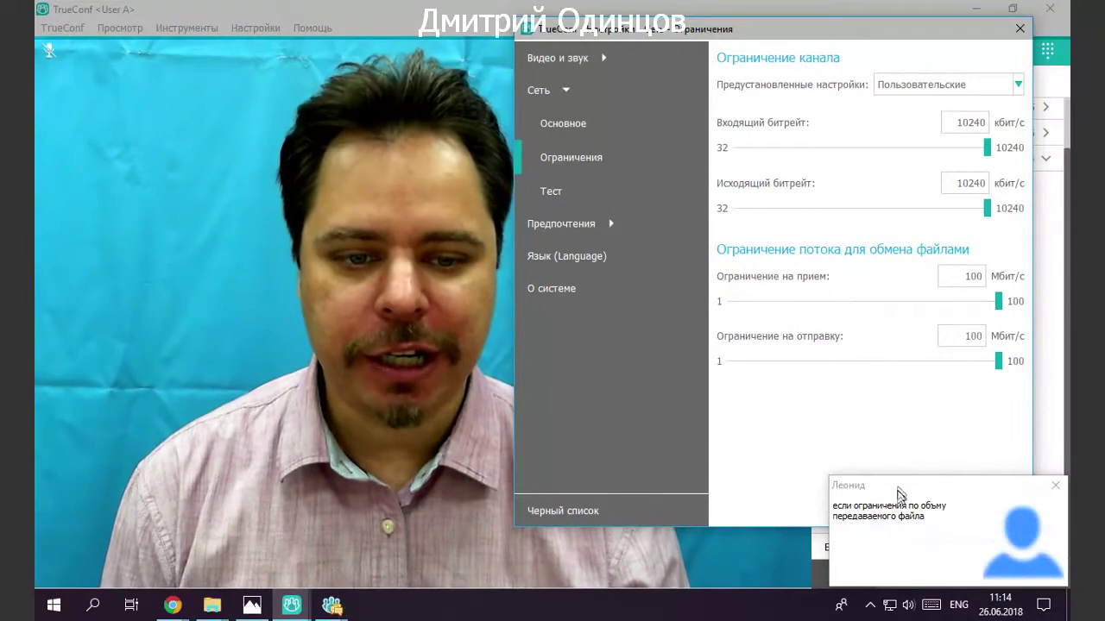
click(1055, 485)
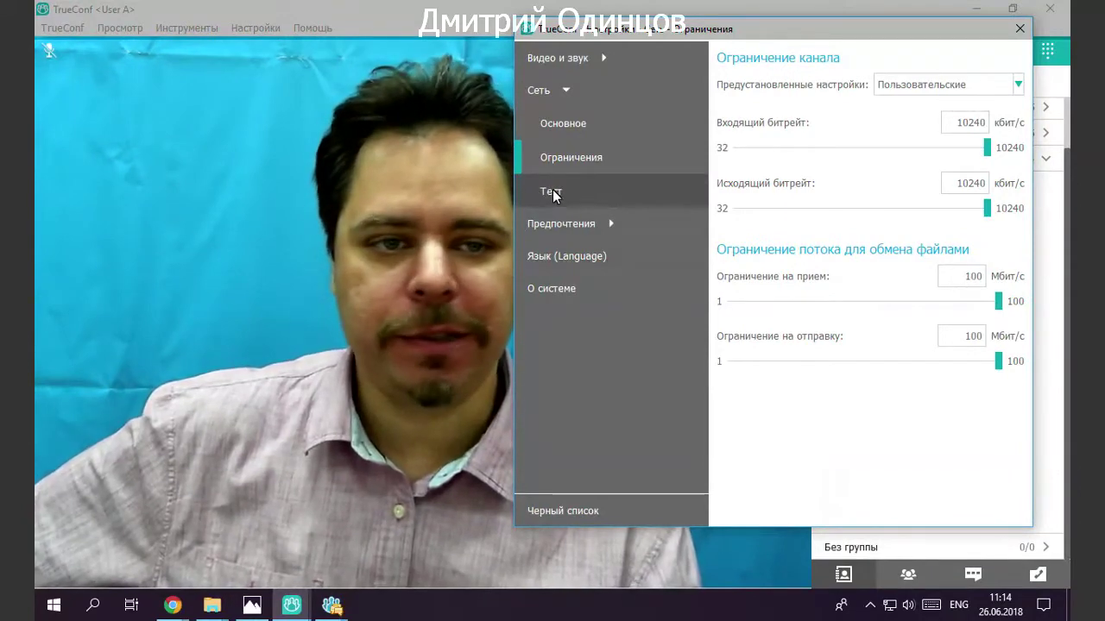
click(552, 192)
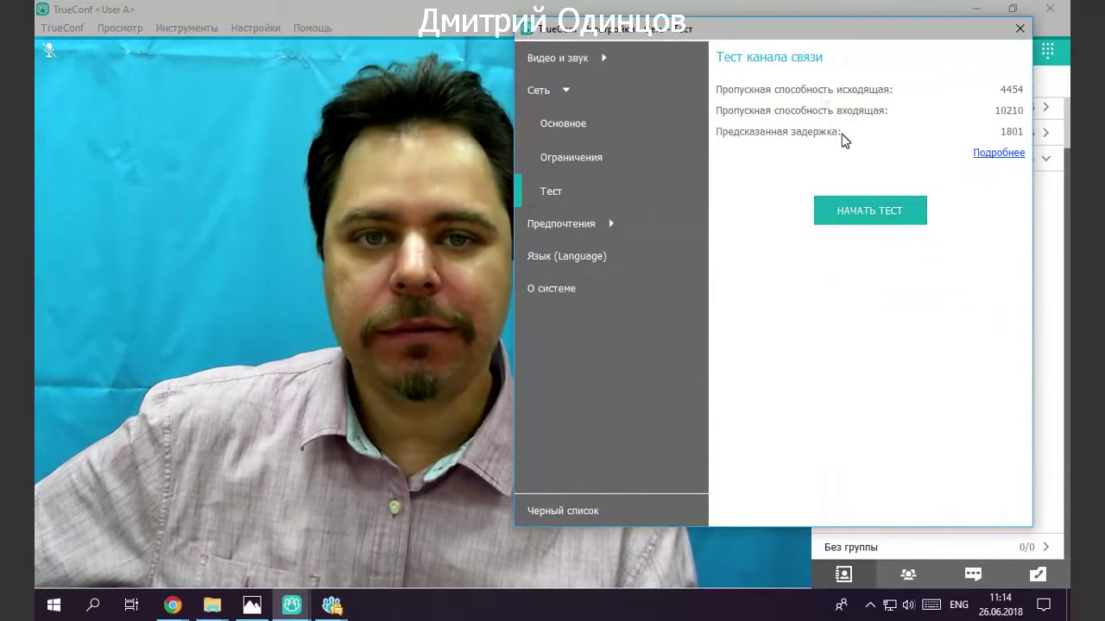
Run the connection channel test, dismiss the chat notification, and show the detailed results.
click(854, 217)
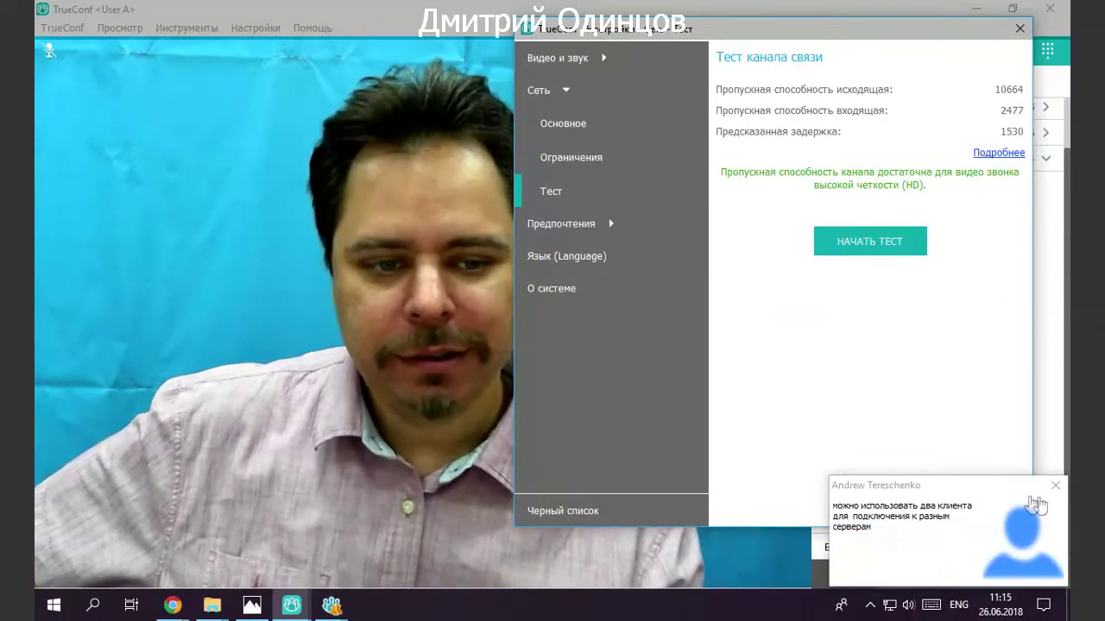
click(1053, 488)
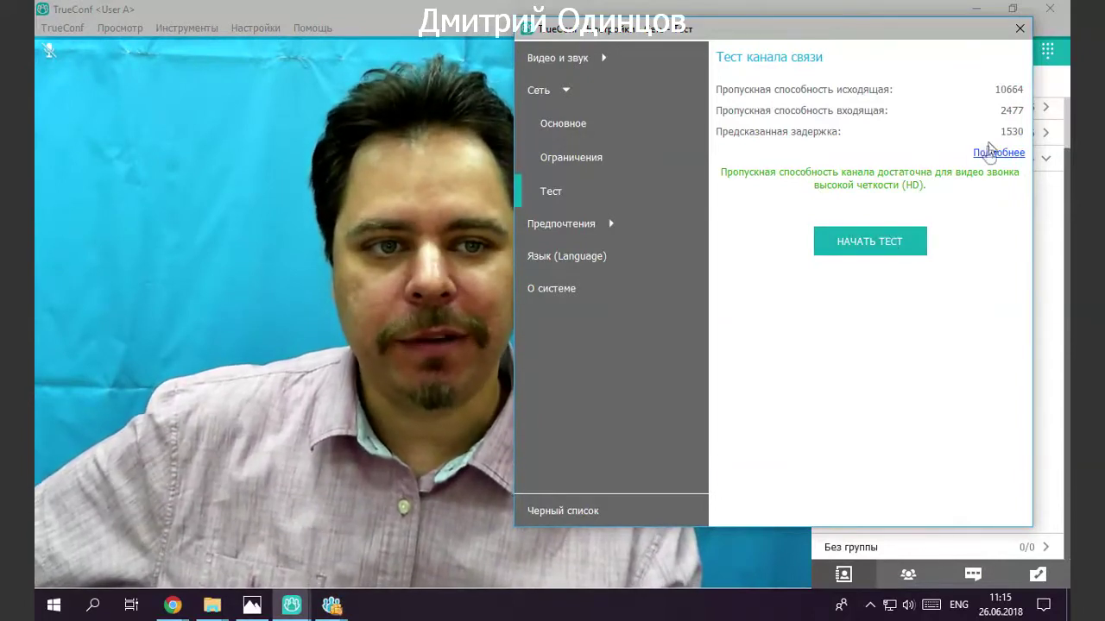
click(989, 156)
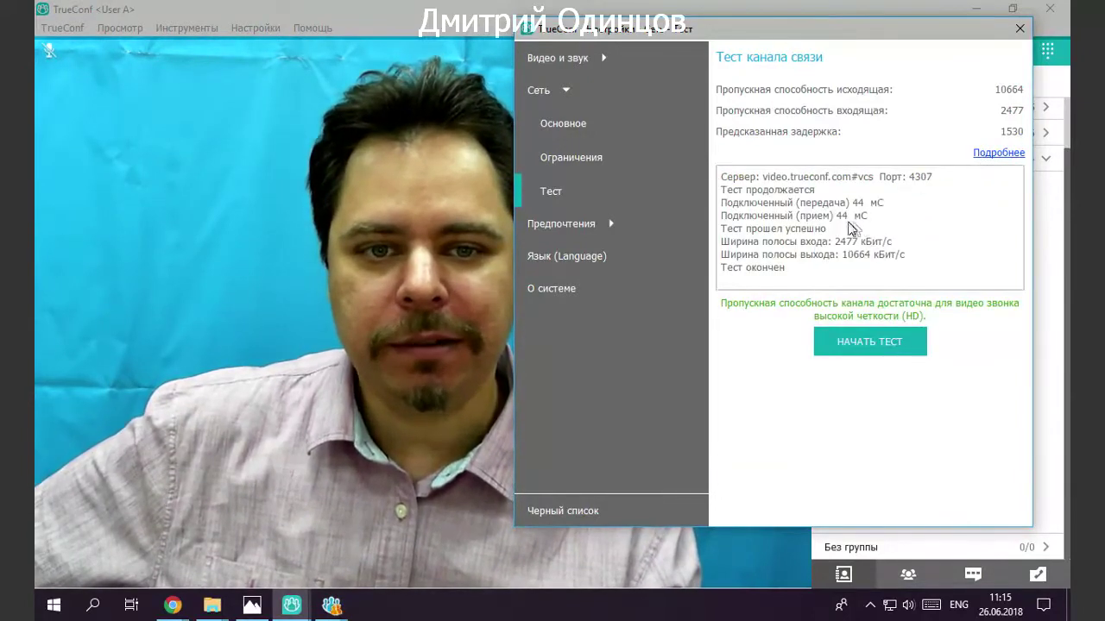
Inspect the test log's 10664 outgoing bandwidth and latency lines, then open general preferences.
drag(788, 203, 863, 230)
click(889, 229)
double_click(854, 254)
click(861, 256)
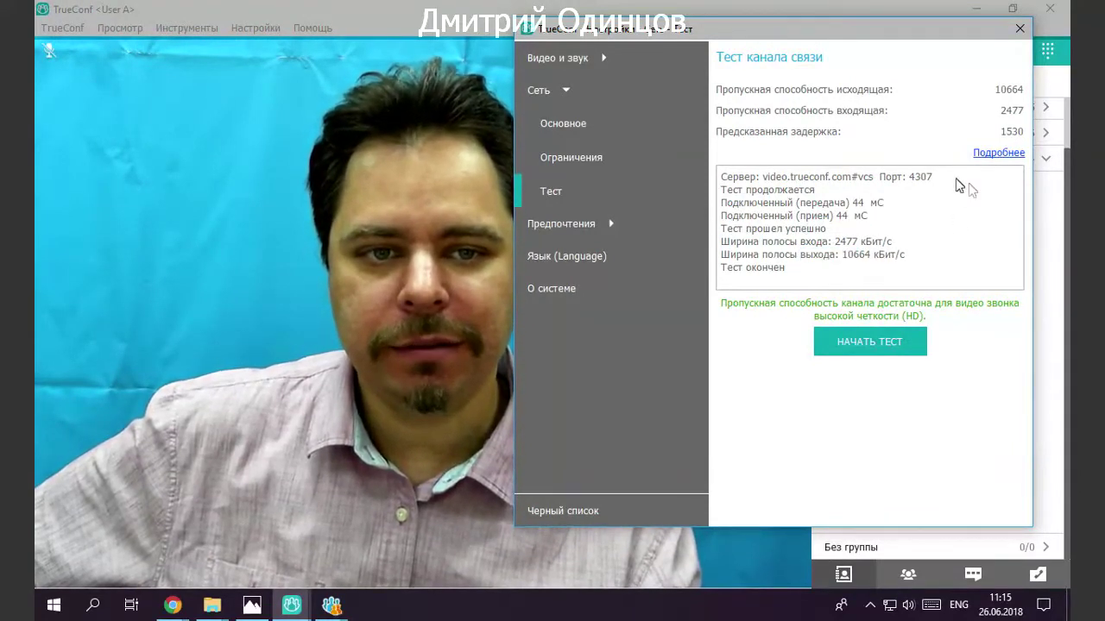
drag(852, 202, 868, 217)
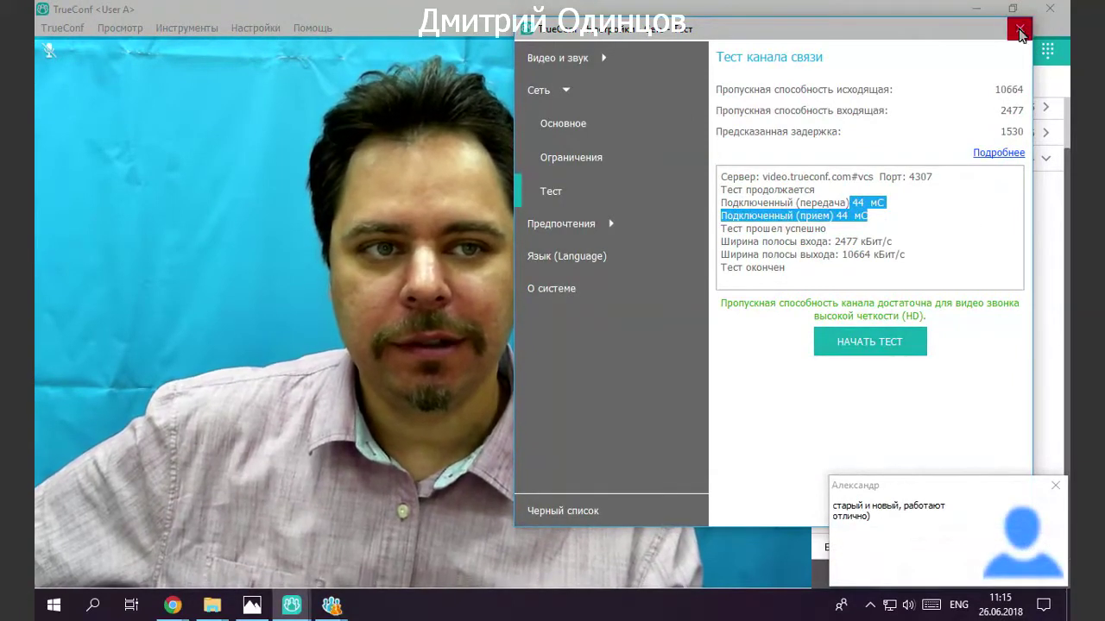
click(618, 199)
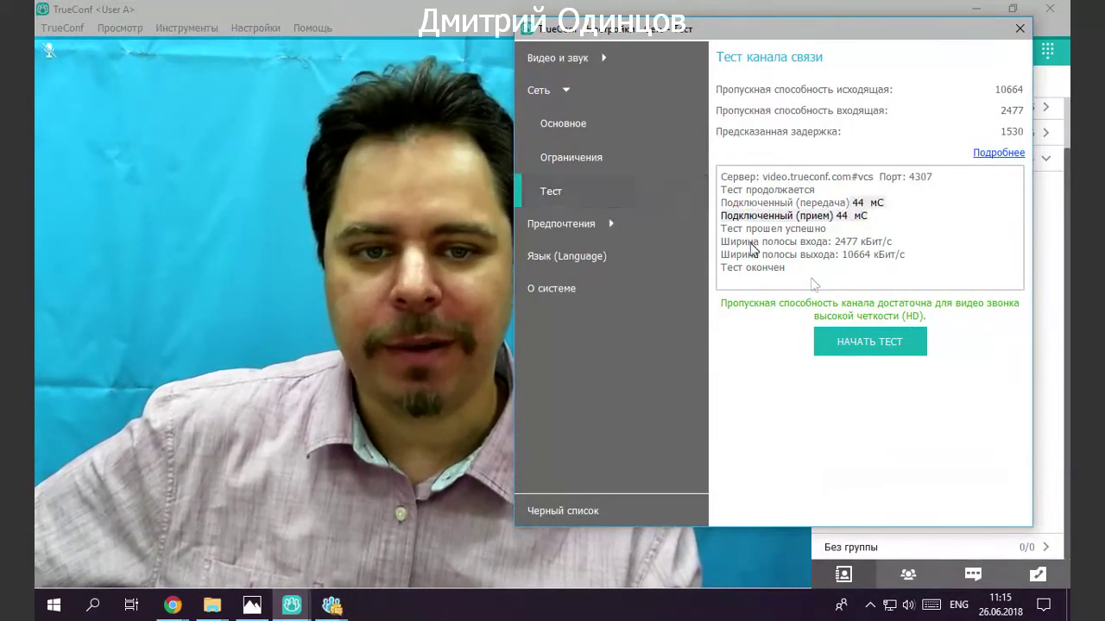
click(568, 226)
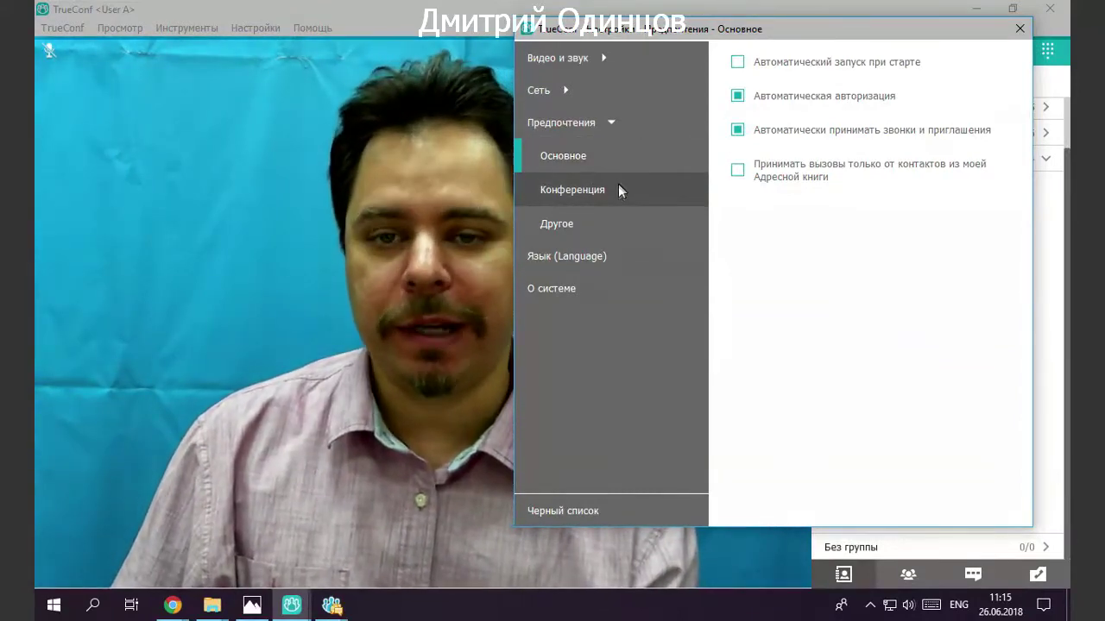
Open the Конференция page under Предпочтения.
click(618, 188)
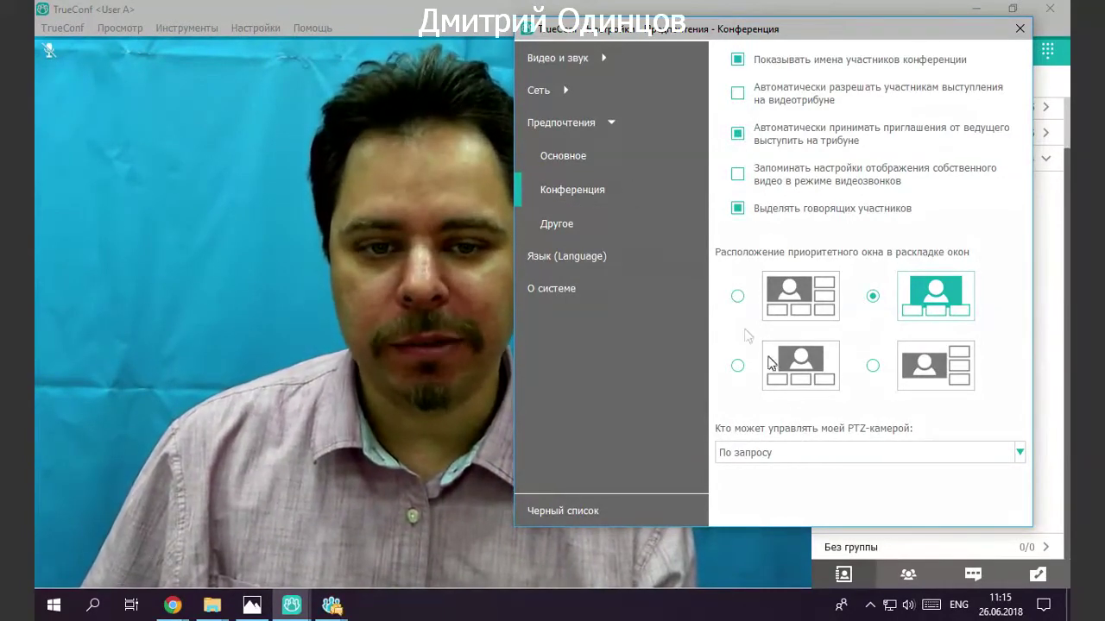
Try the corner priority-window layout, revert it, and keep PTZ camera access 'По запросу'.
click(737, 296)
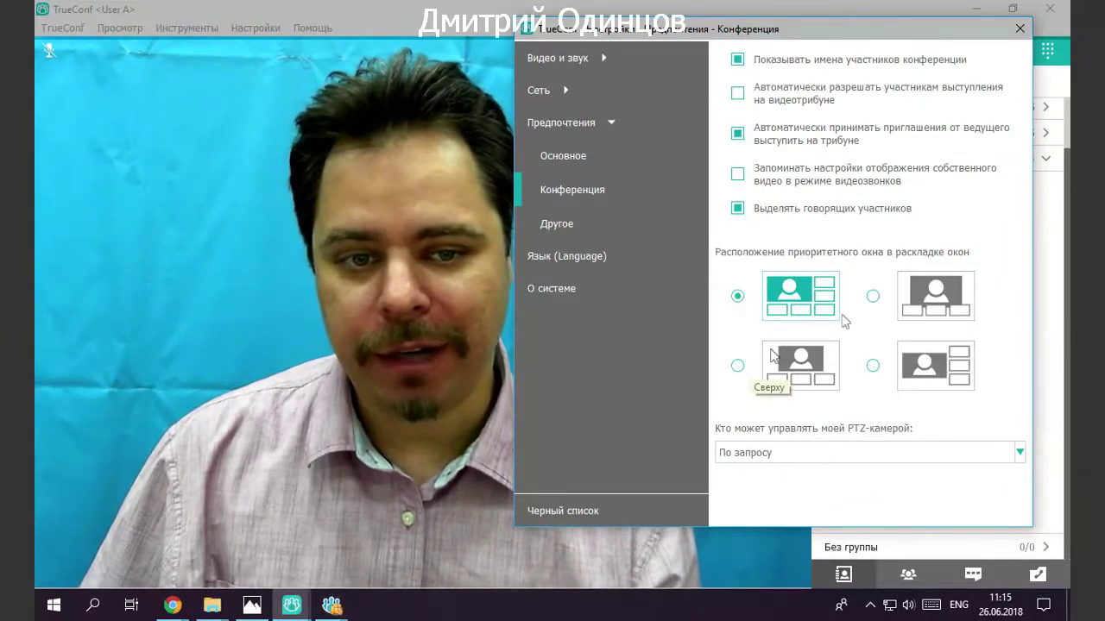
click(872, 297)
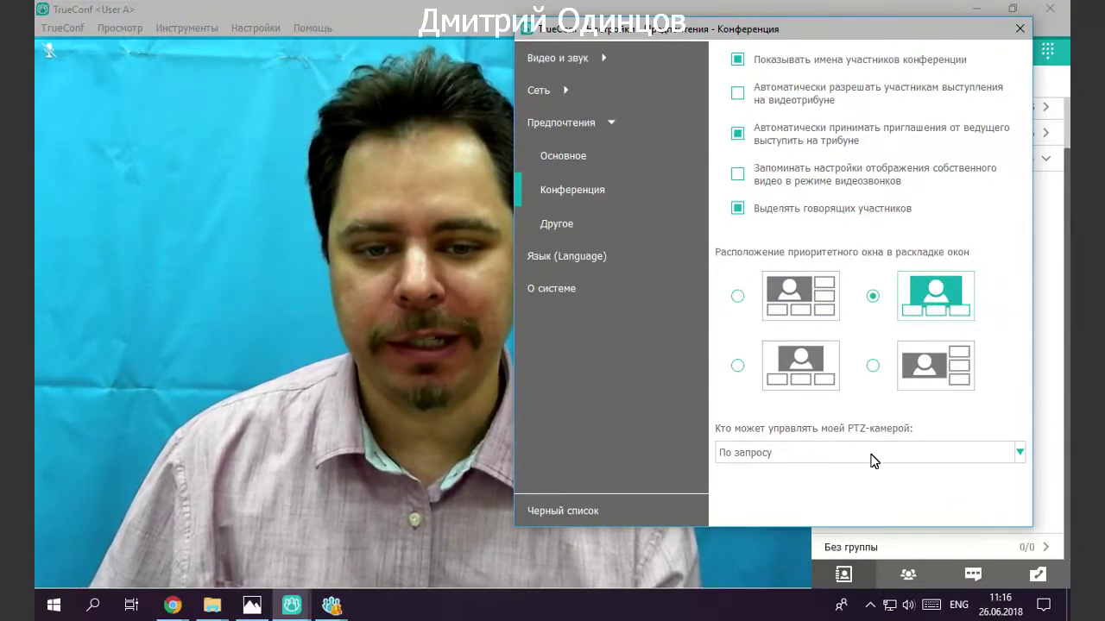
click(871, 457)
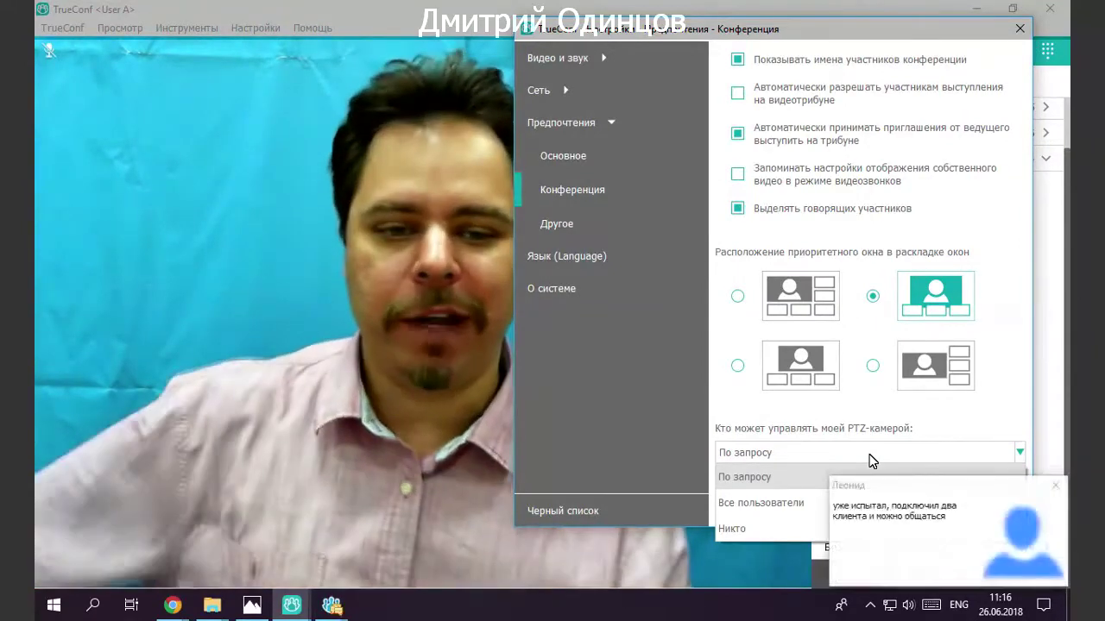
click(1058, 482)
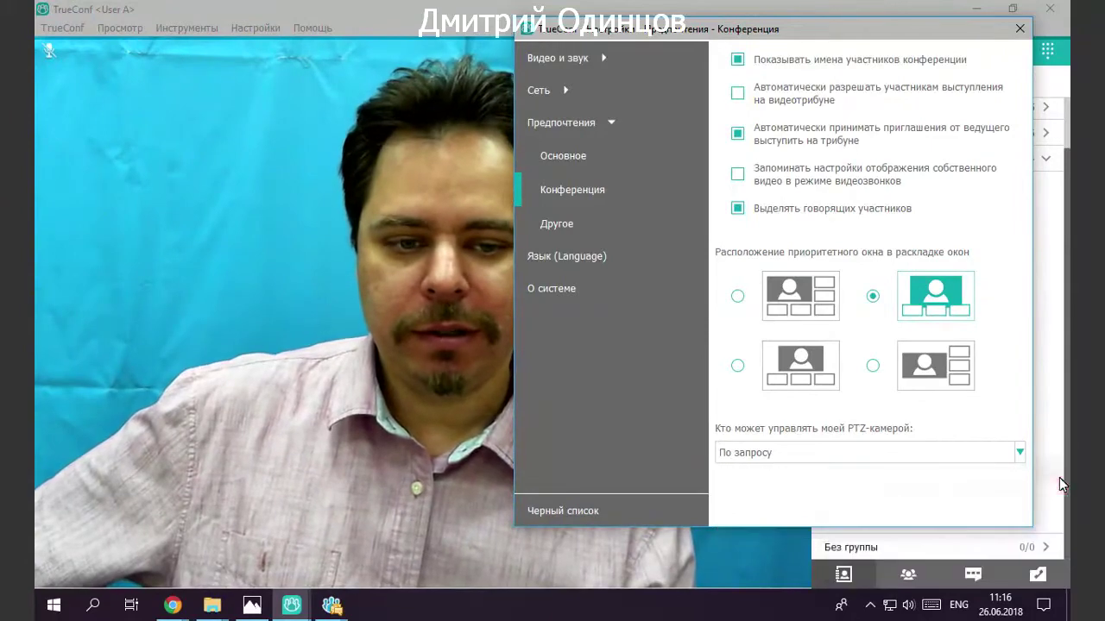
click(811, 454)
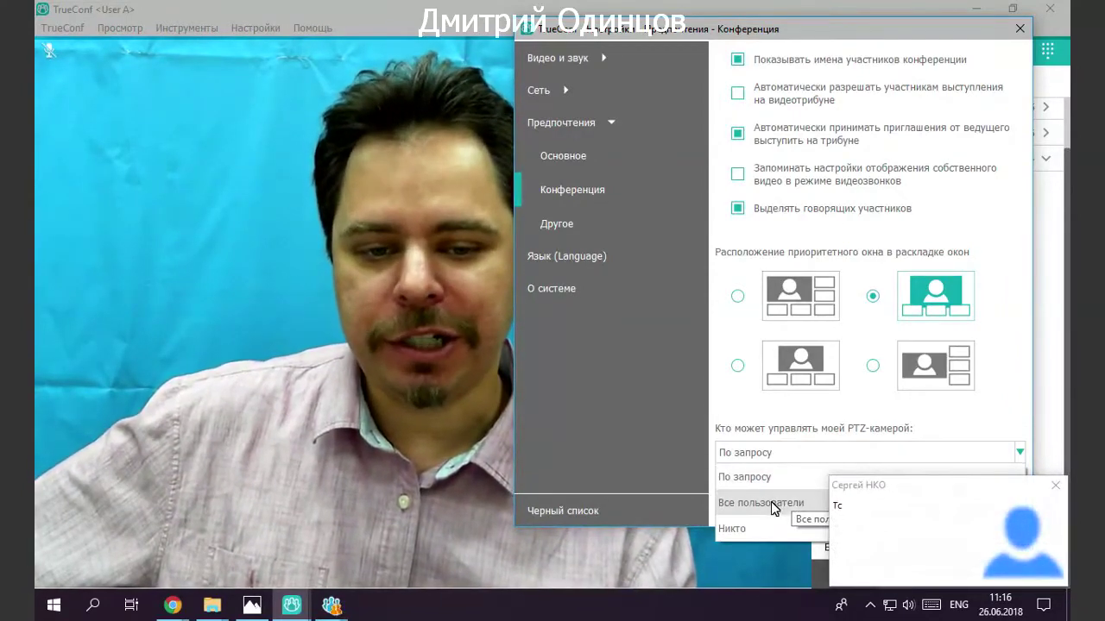
click(785, 455)
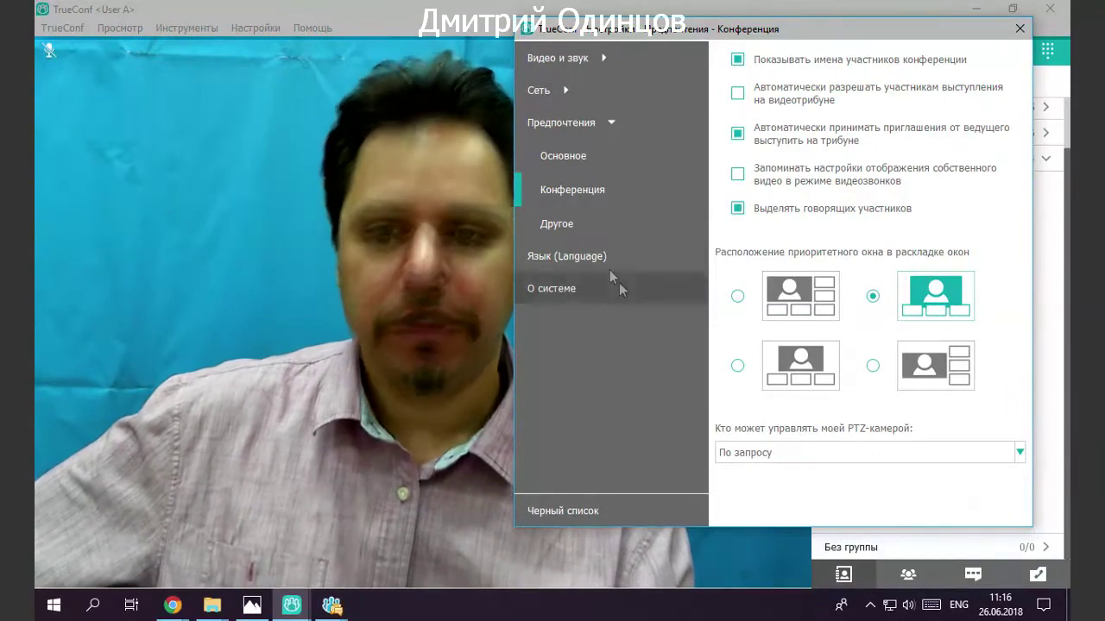
click(593, 232)
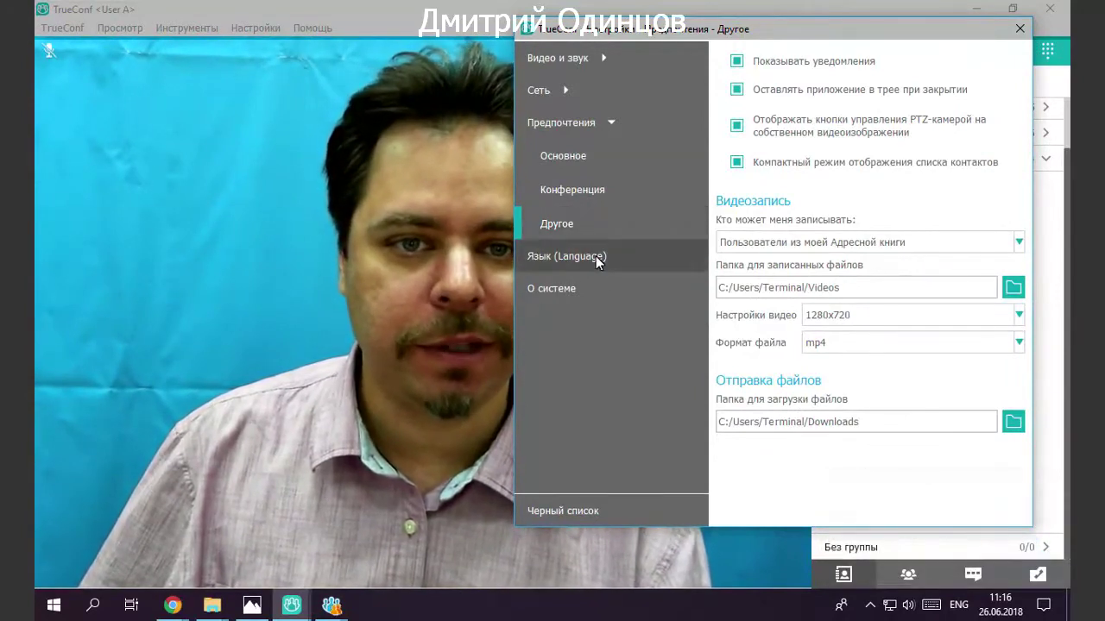
Review the interface language list, then keep mp4 as the recording file format in Другое.
click(595, 256)
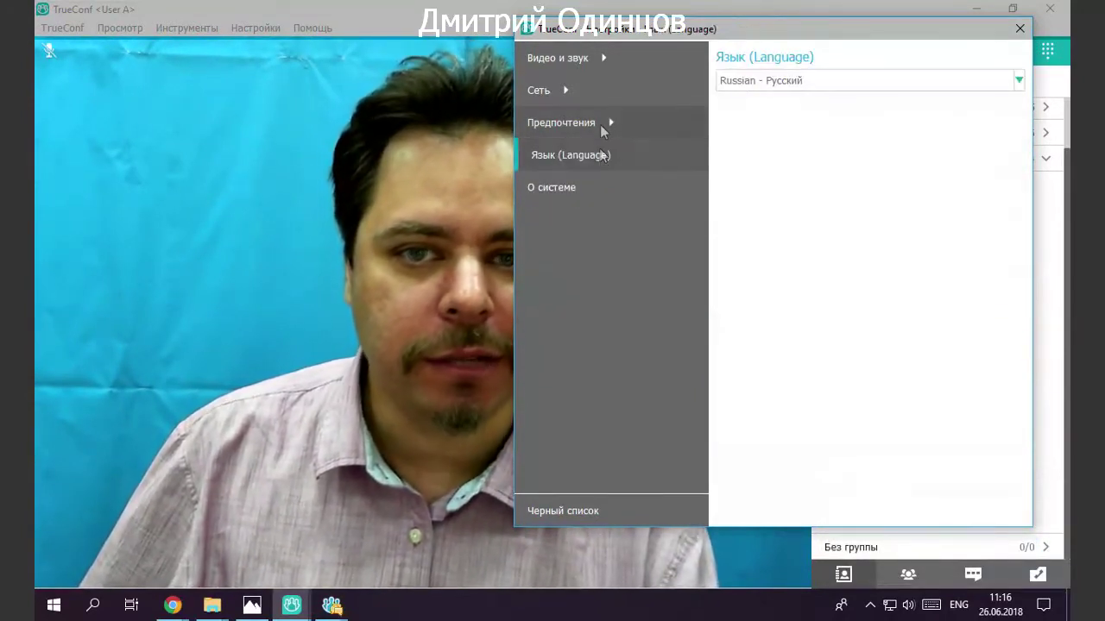
click(758, 82)
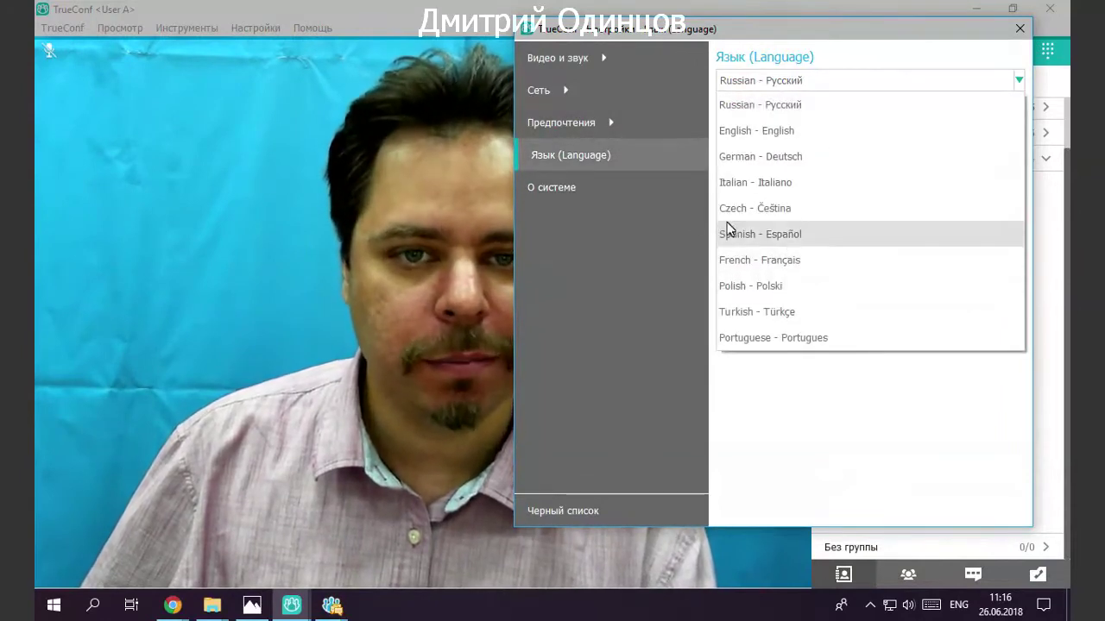
click(590, 124)
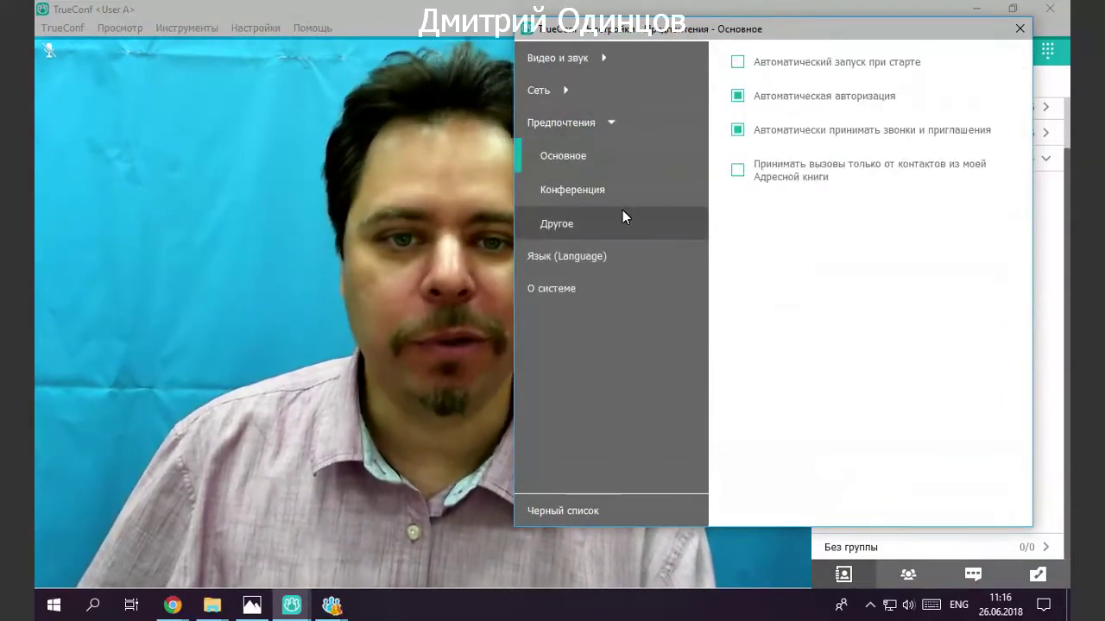
click(622, 214)
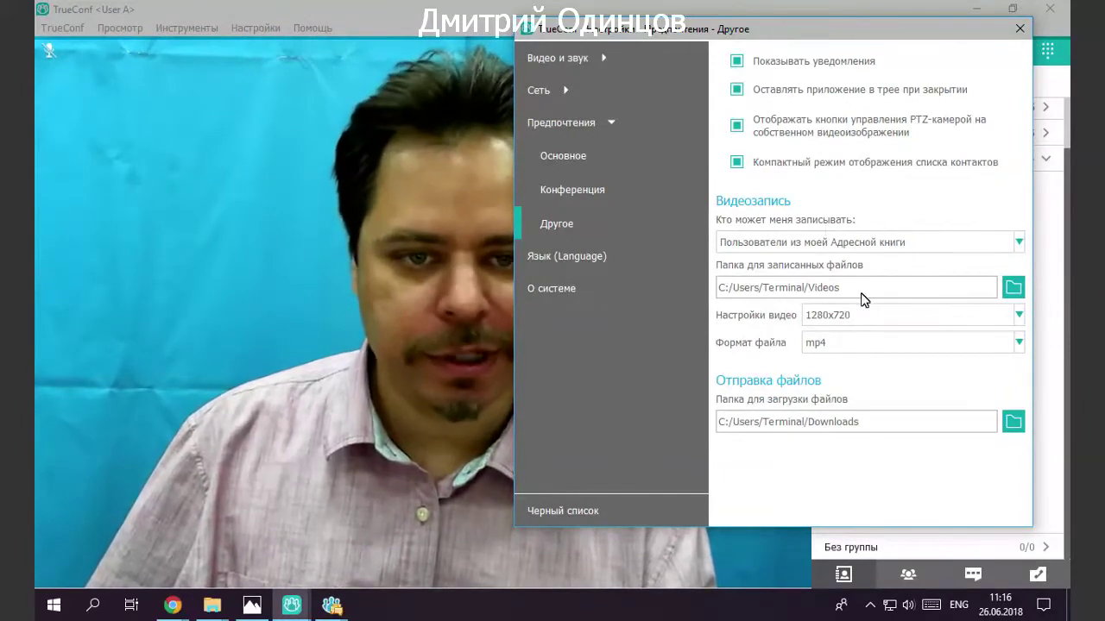
click(860, 344)
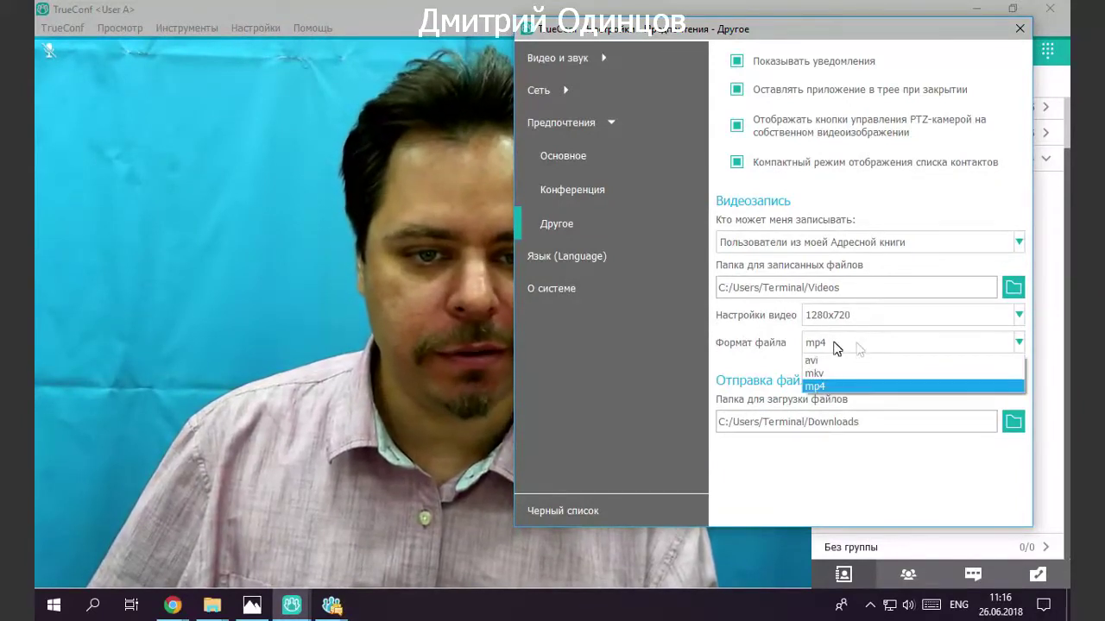
click(860, 349)
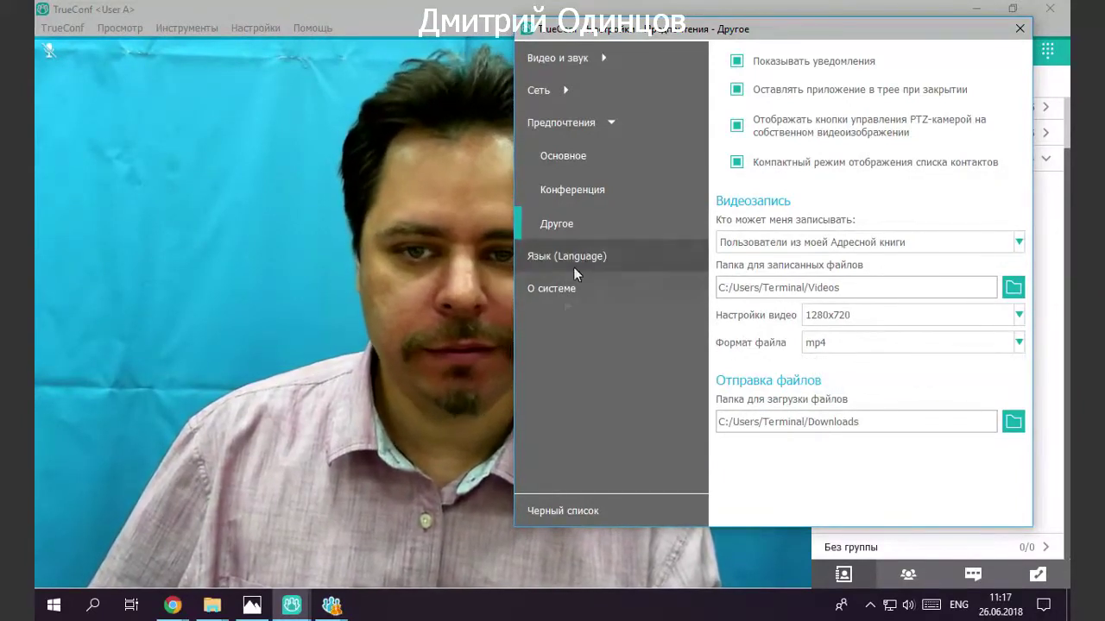
click(564, 288)
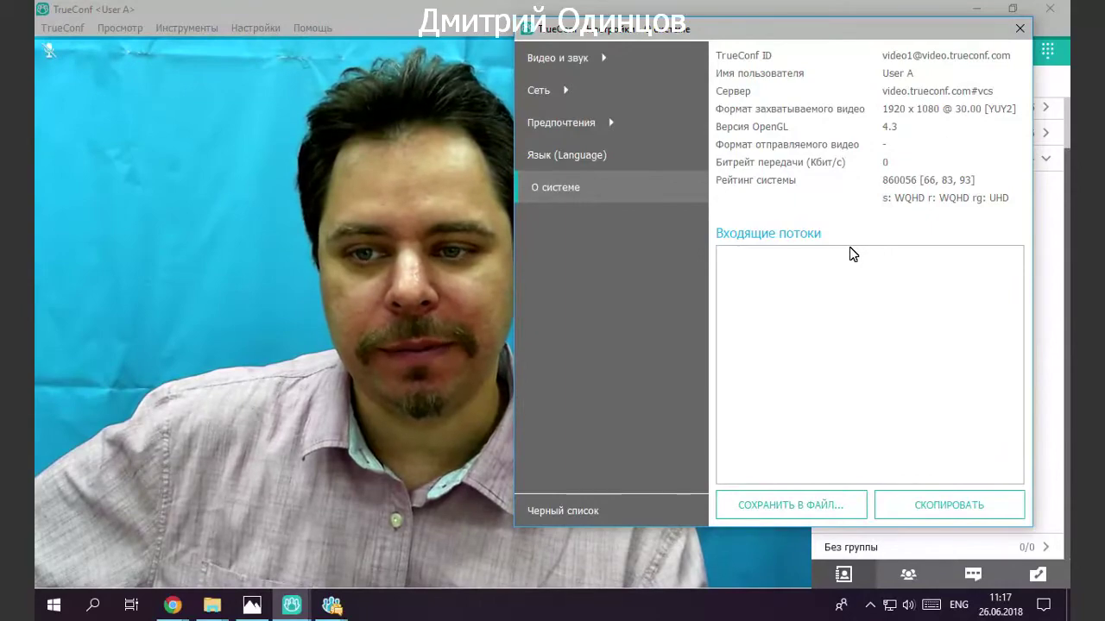
Close the settings dialog so the phone-call dialer with its call history appears.
click(1021, 31)
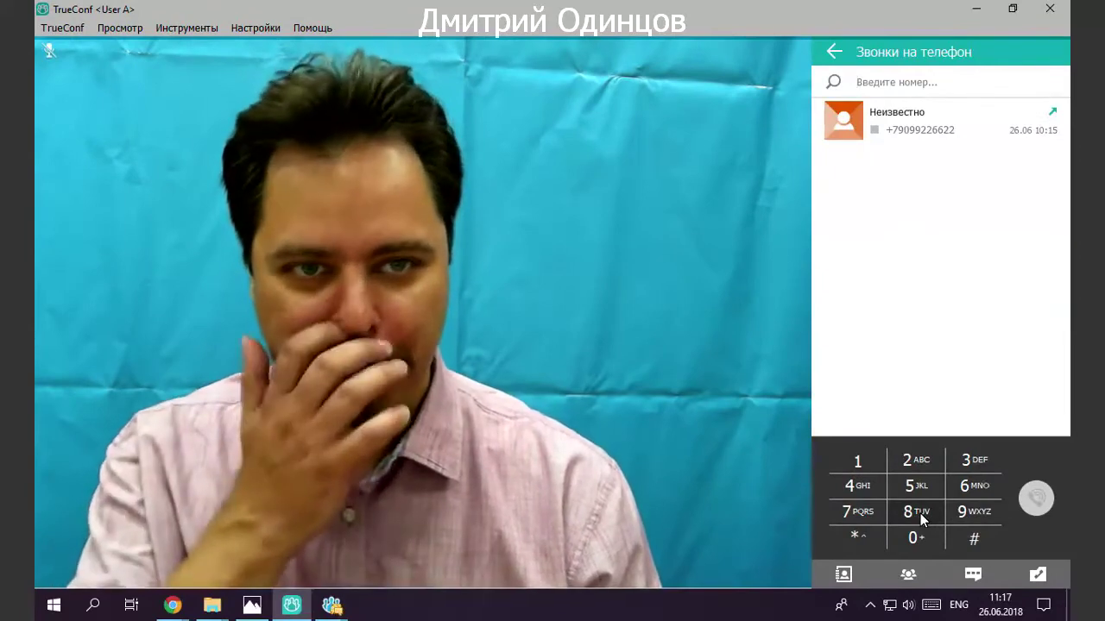
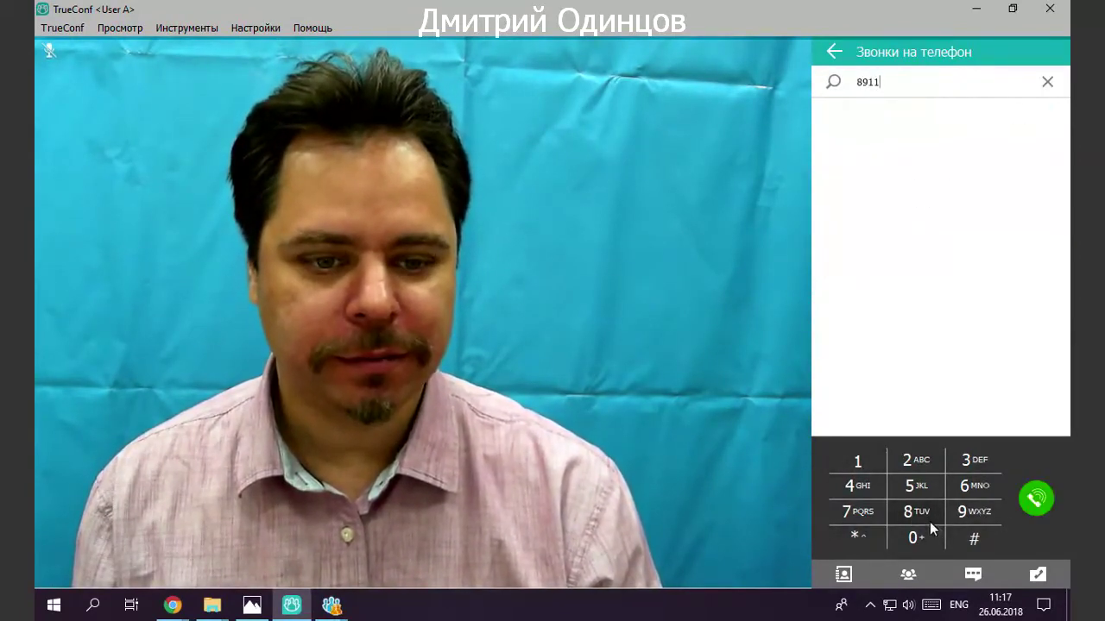
Enter the phone number using keyboard and keypad, then place the outgoing call.
click(965, 464)
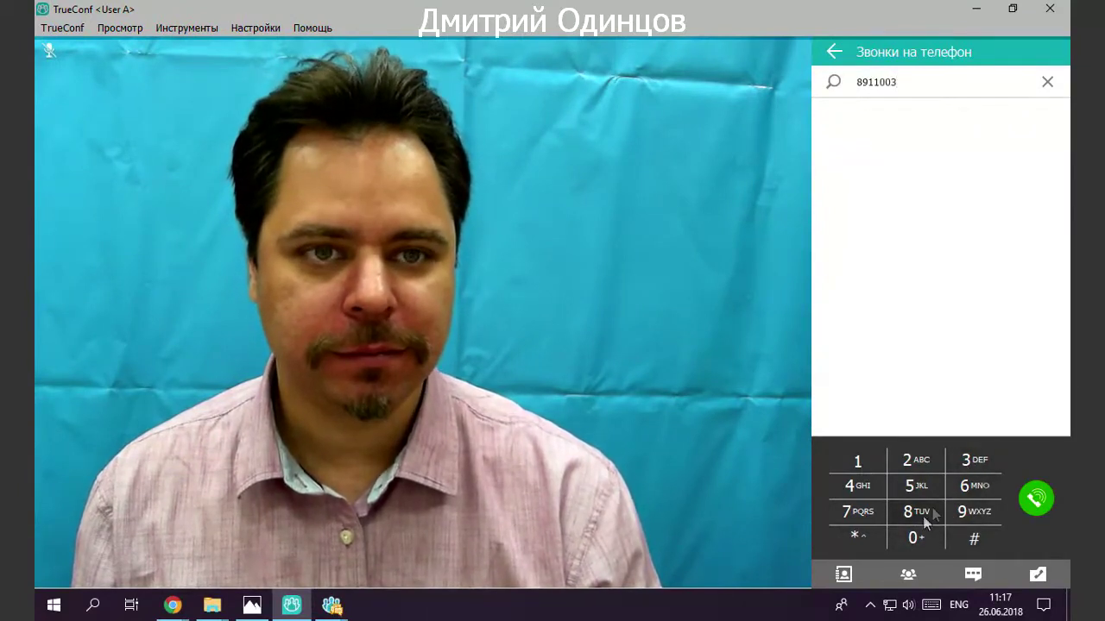
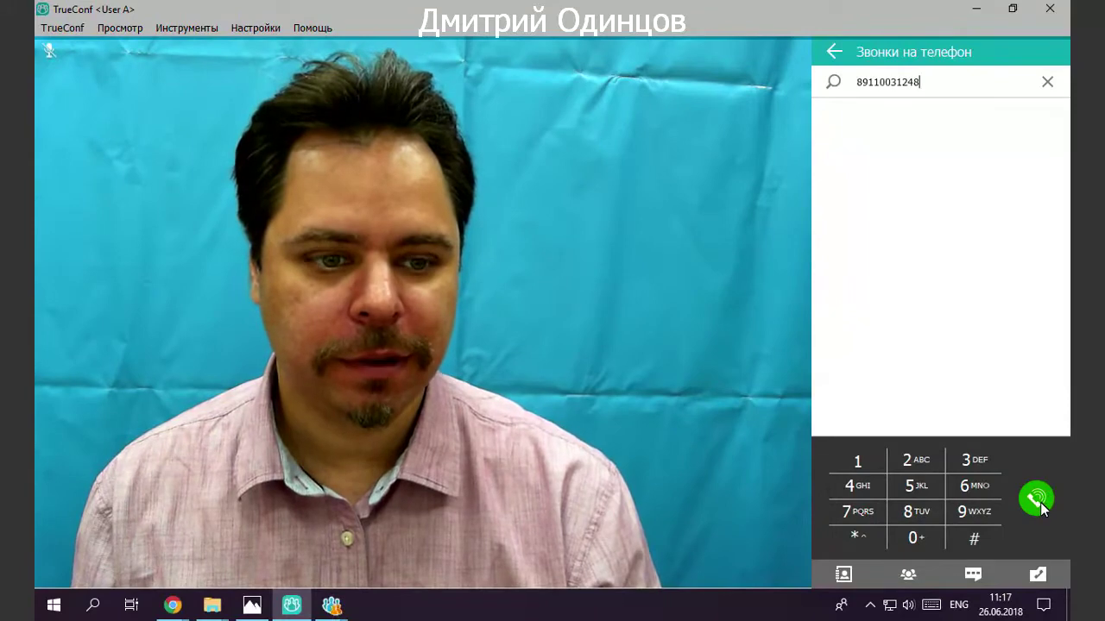
click(1040, 504)
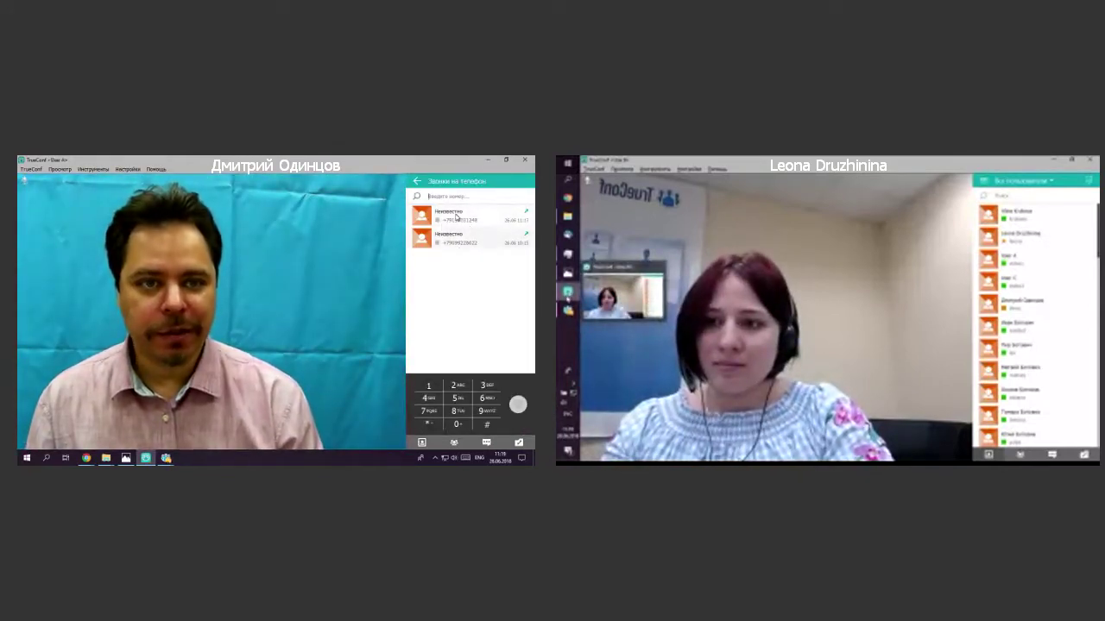
Return to the contacts, then create a symmetric 36x36 conference with no entry confirmation.
click(419, 183)
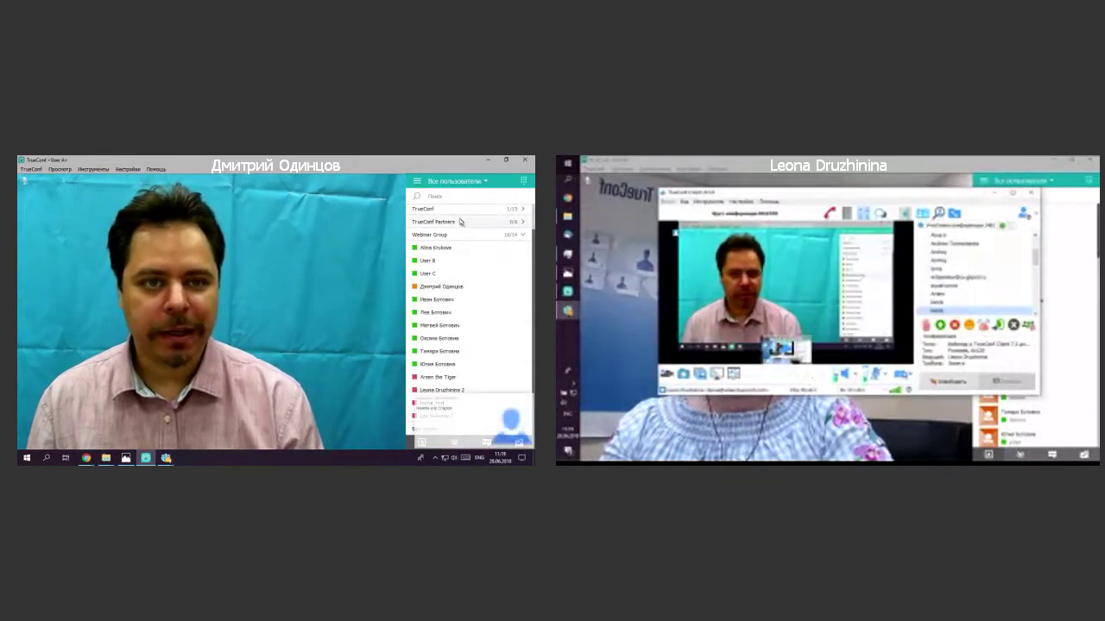
click(529, 399)
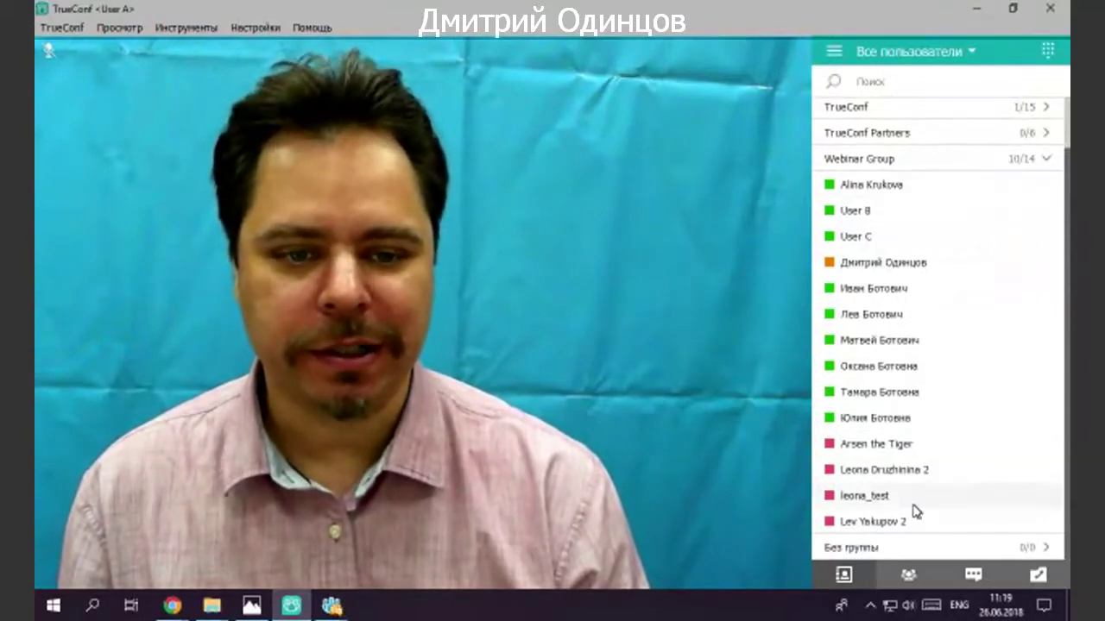
click(907, 575)
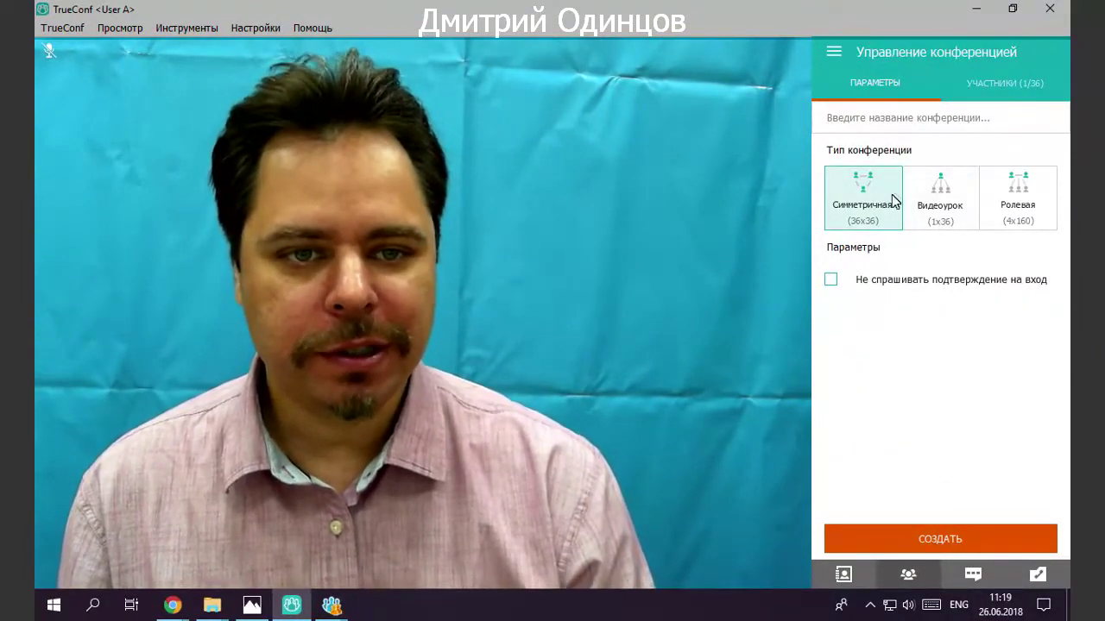
click(1017, 192)
click(876, 207)
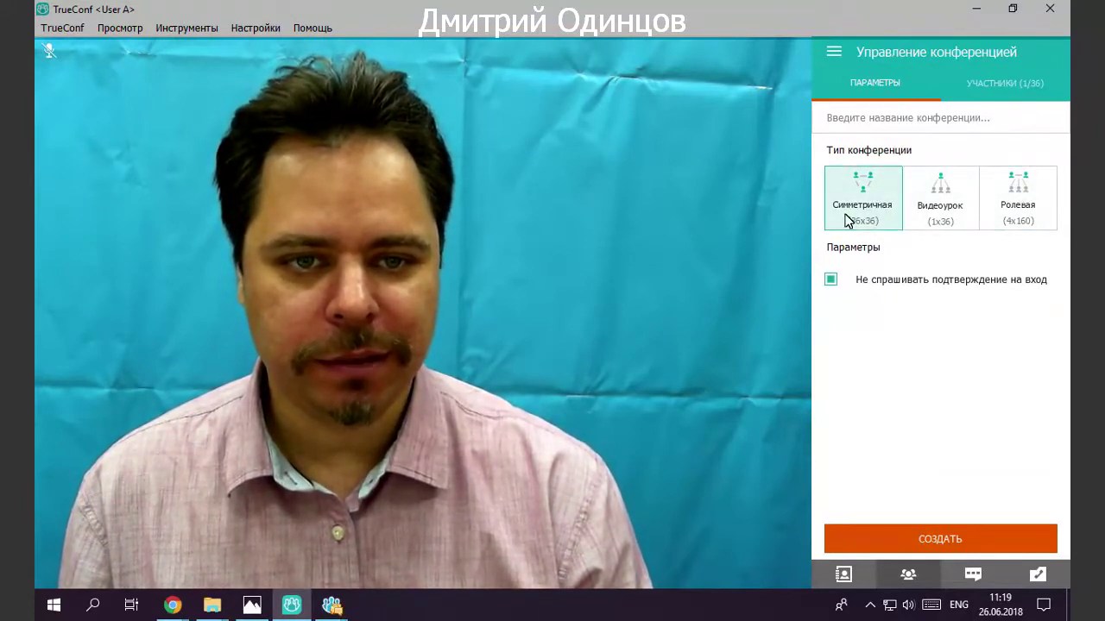
click(865, 542)
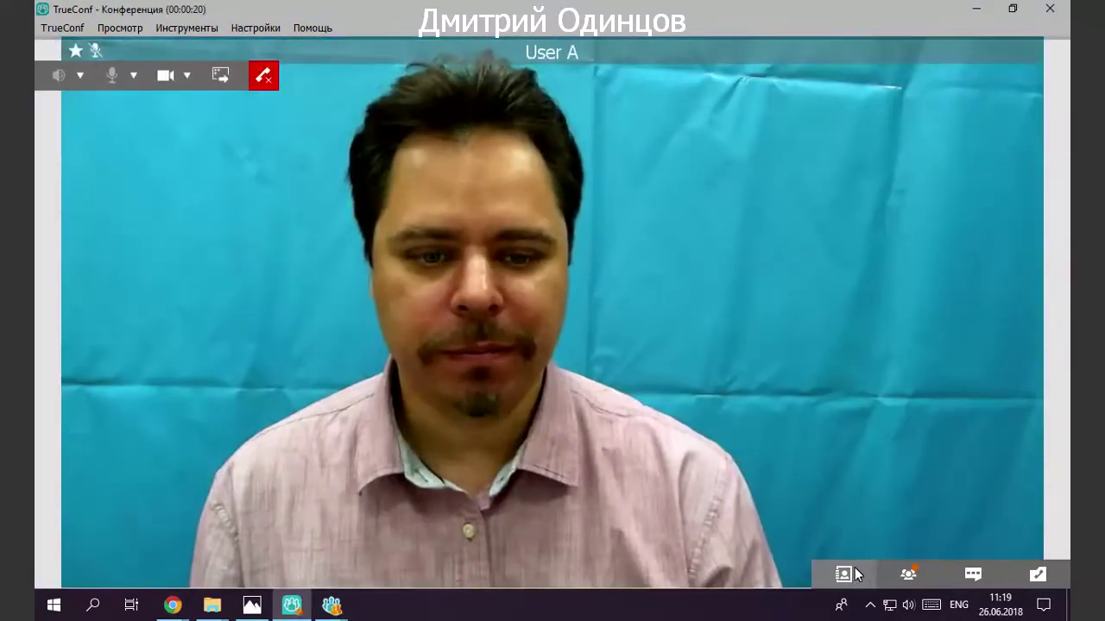
Show the all-users list and enlarge User A's video above the other participants.
click(853, 574)
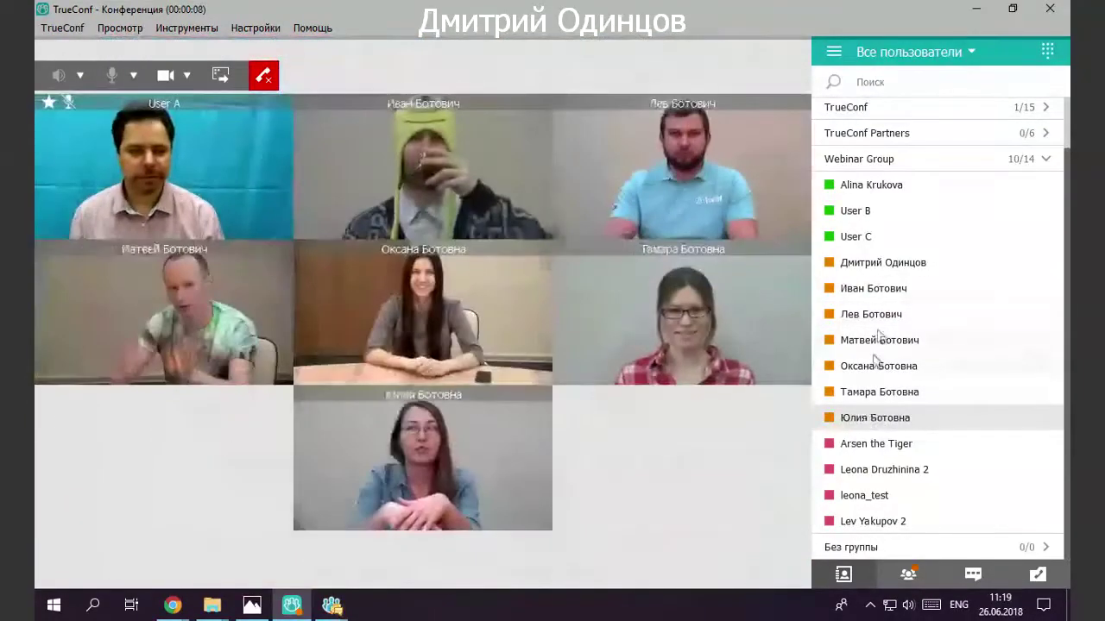
scroll(879, 345, up, 1)
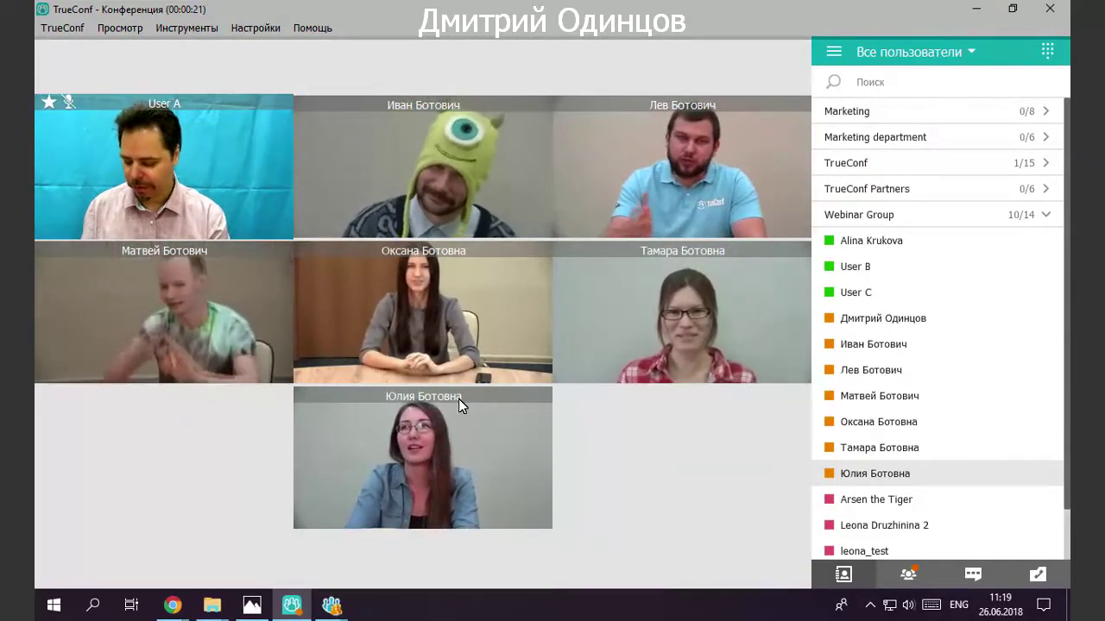
mouse_move(435, 378)
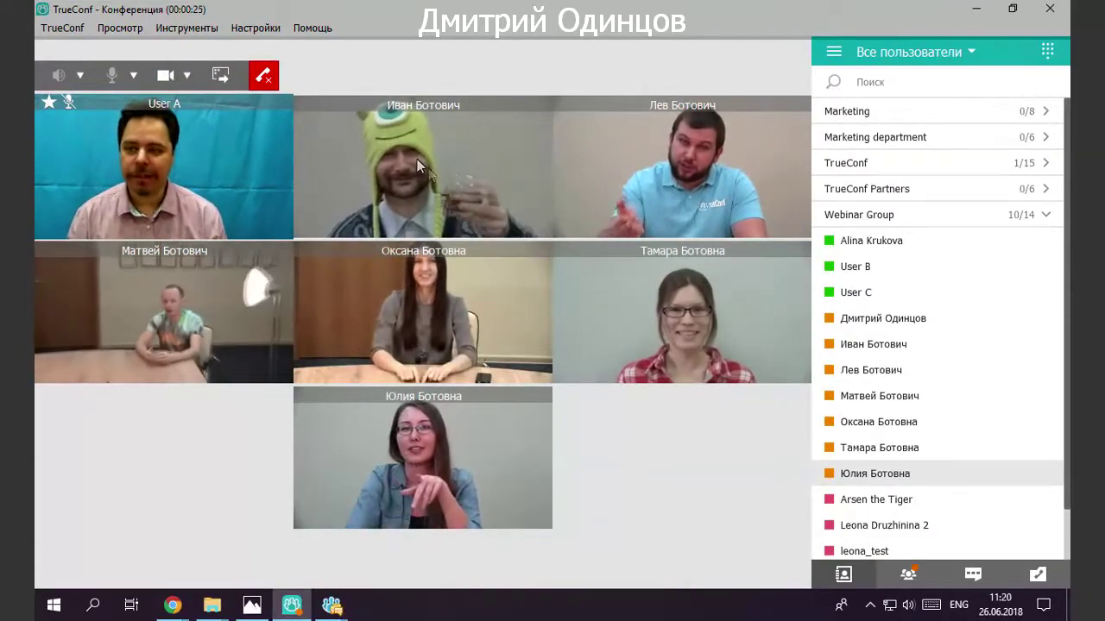
mouse_move(231, 177)
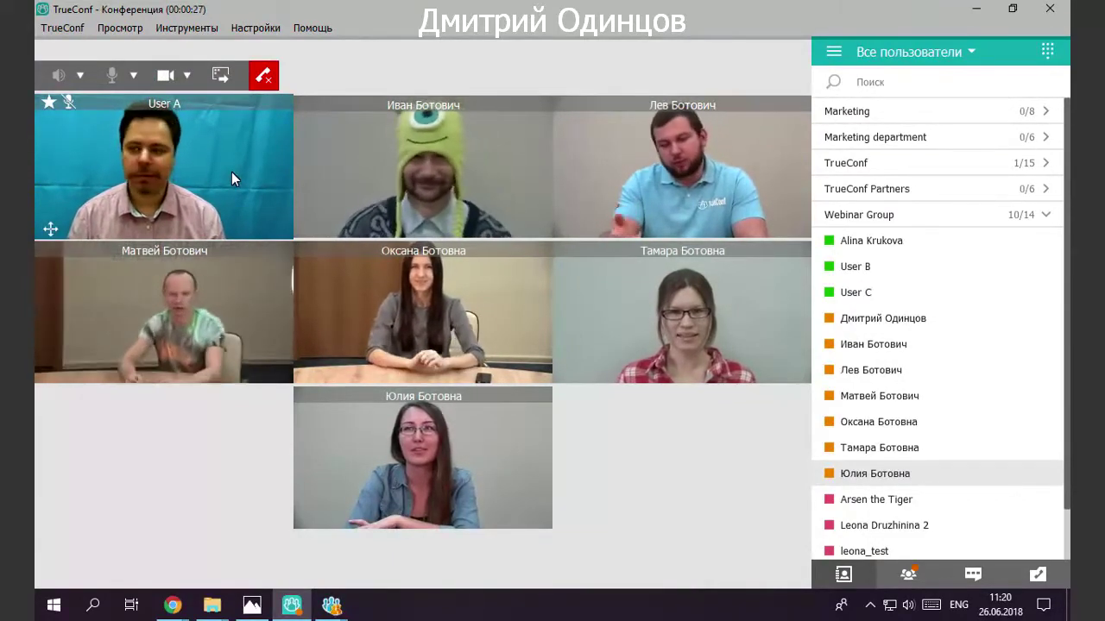
double_click(232, 158)
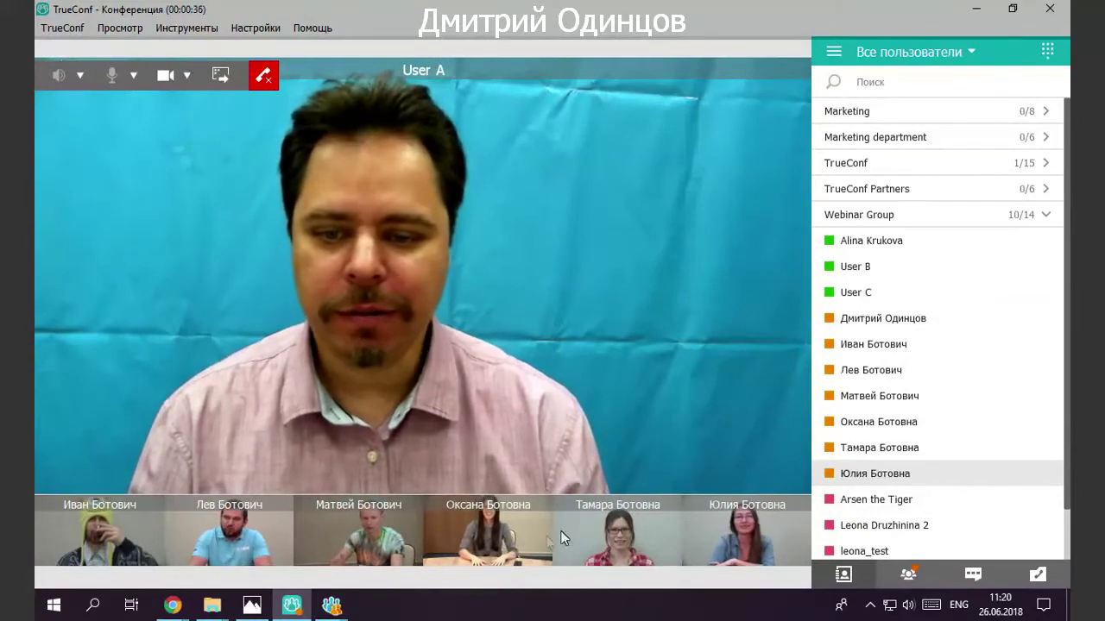
click(123, 540)
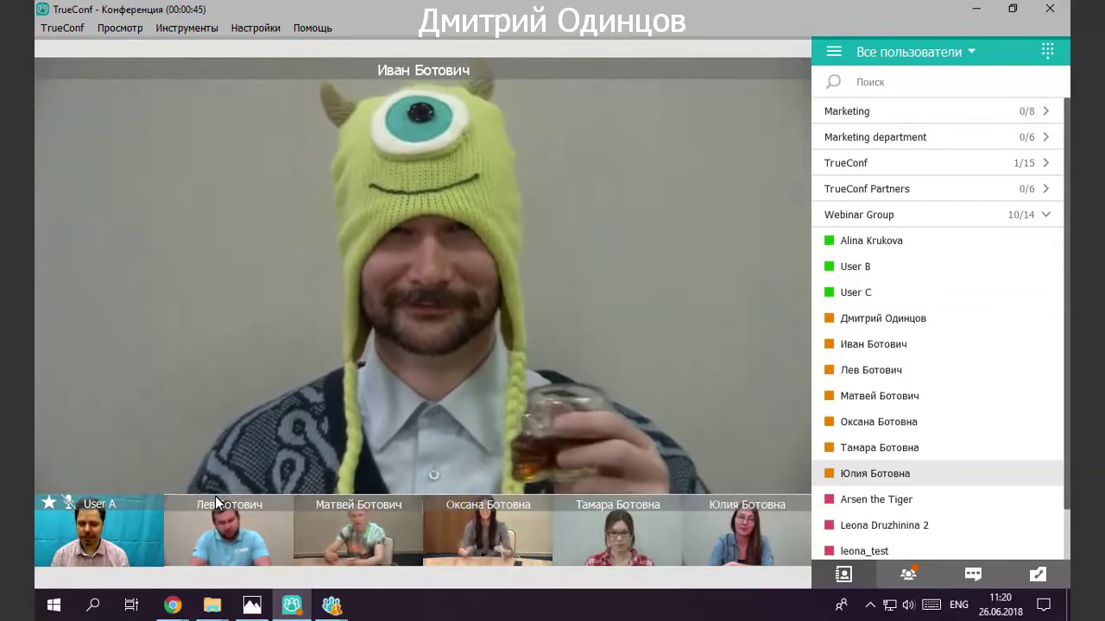
mouse_move(290, 535)
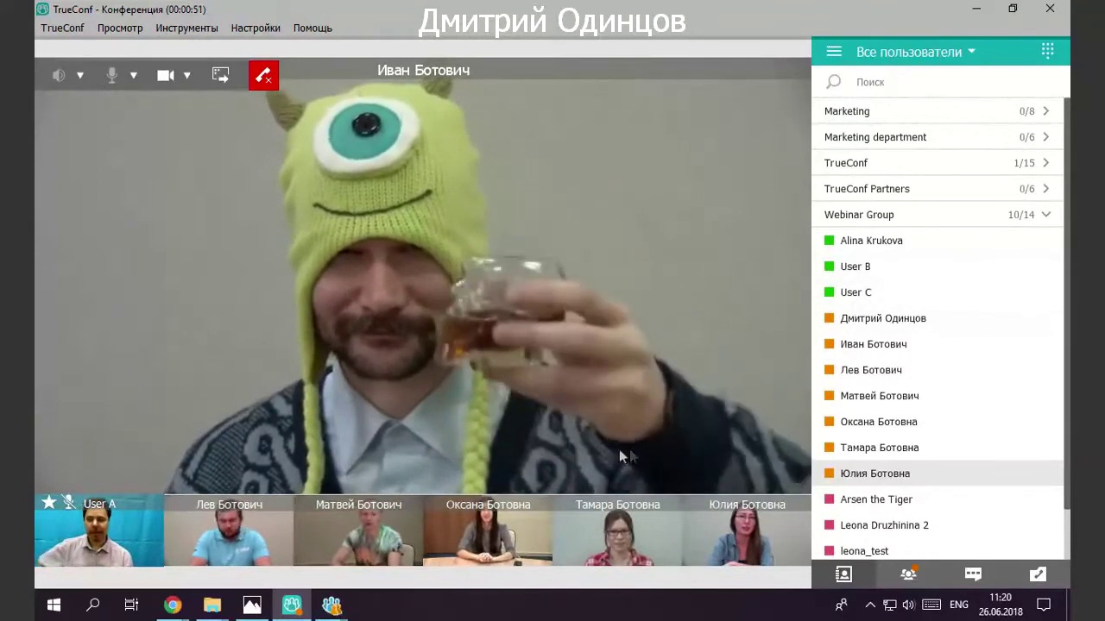
click(906, 576)
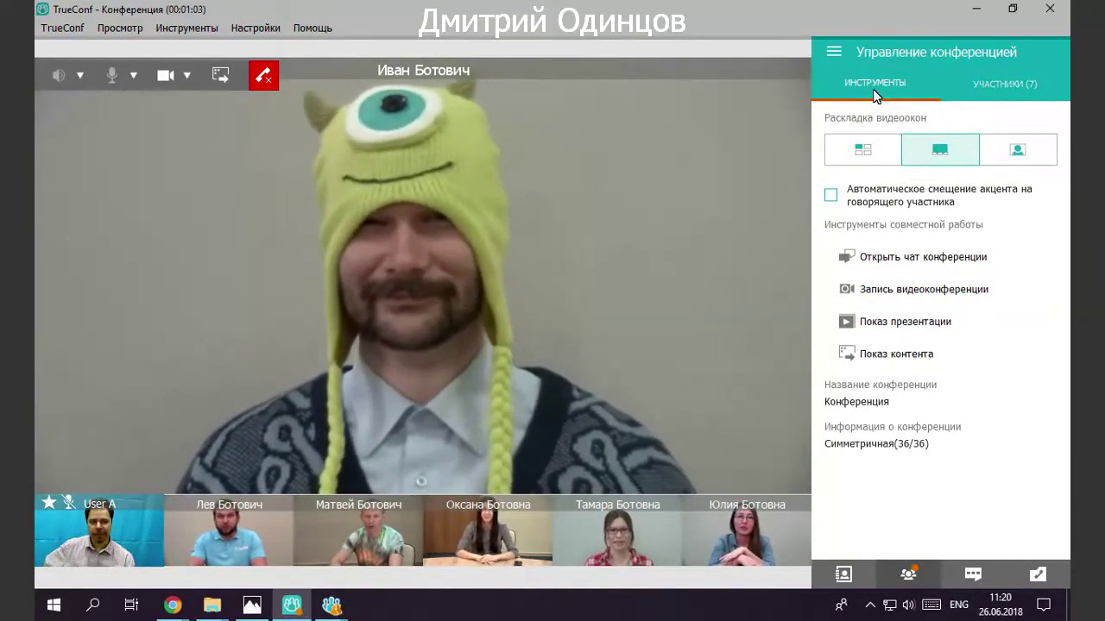
click(1016, 90)
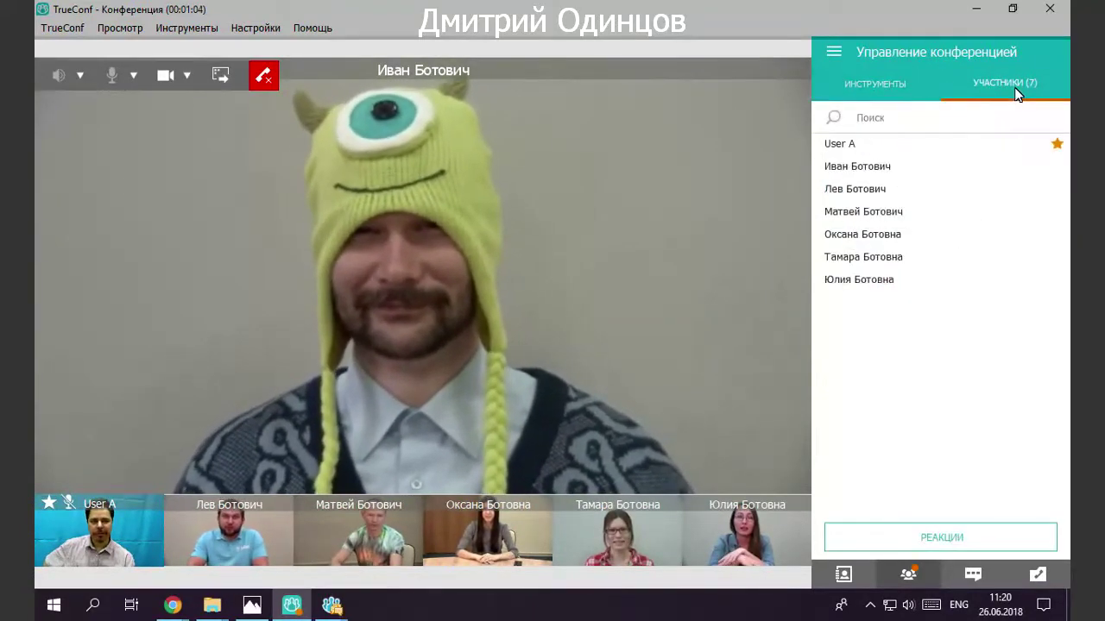
click(923, 270)
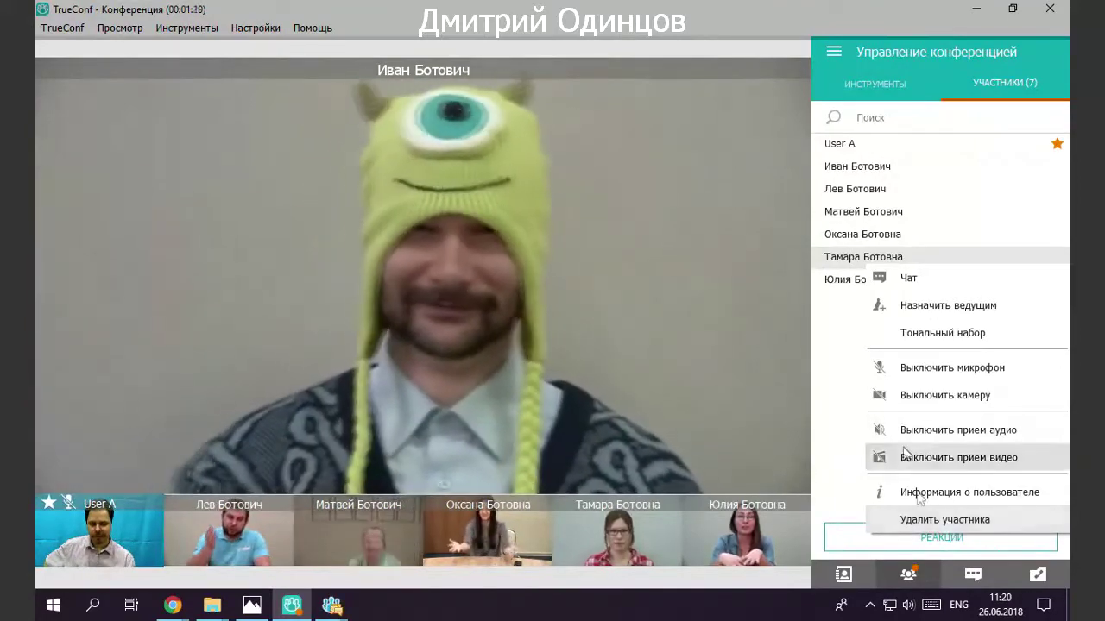
click(838, 259)
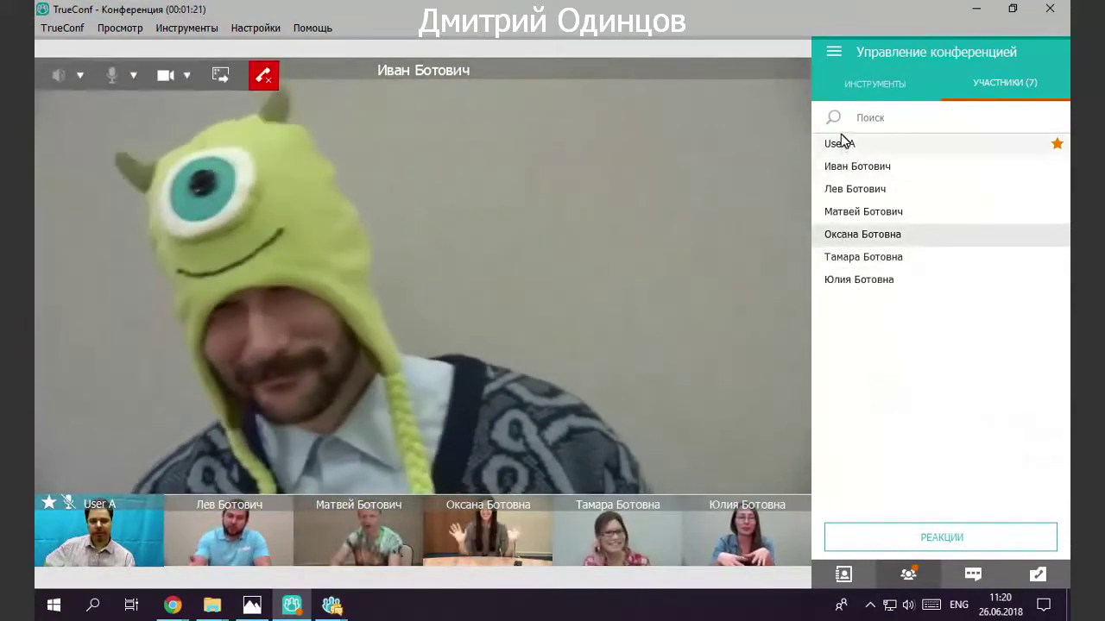
click(849, 79)
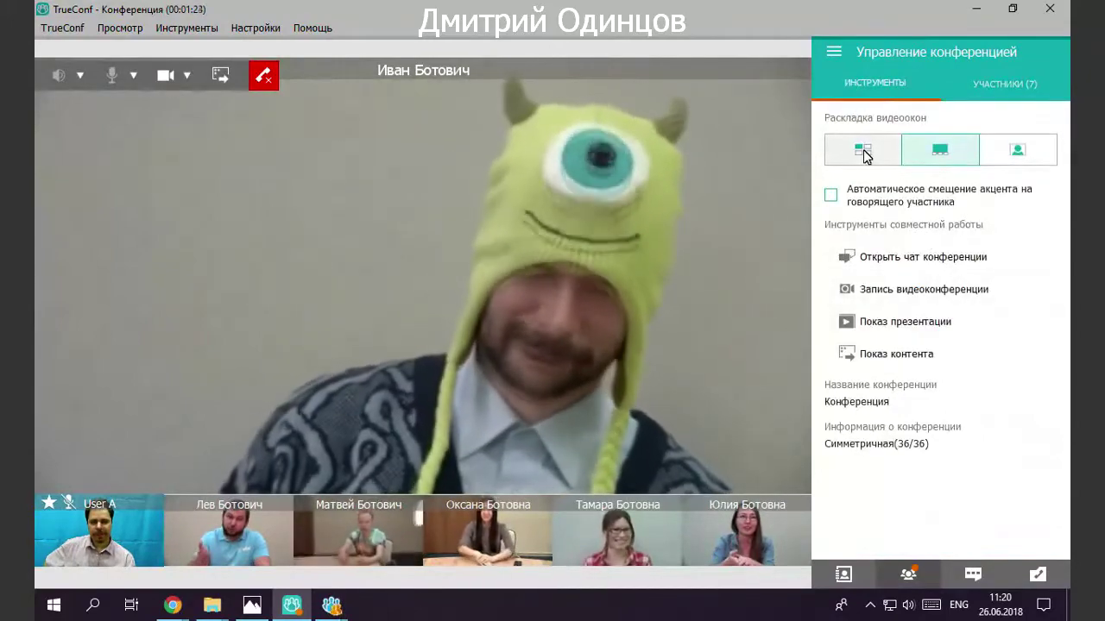
click(863, 150)
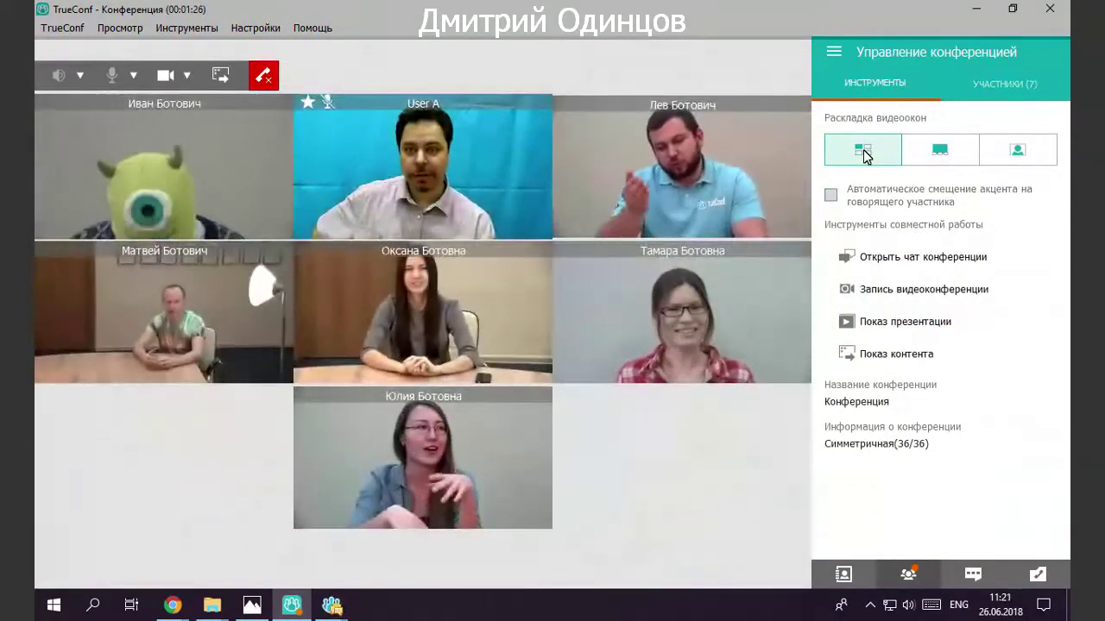
Try the speaker-strip, grid and speaker-only layouts and the conference chat, ending on the grid.
click(929, 145)
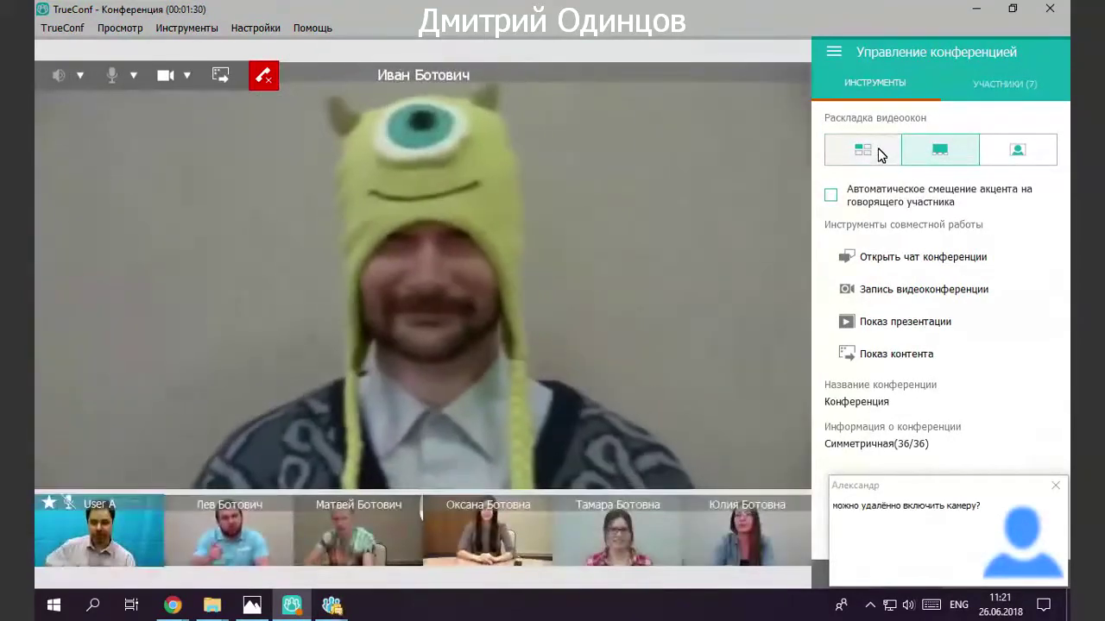
click(884, 153)
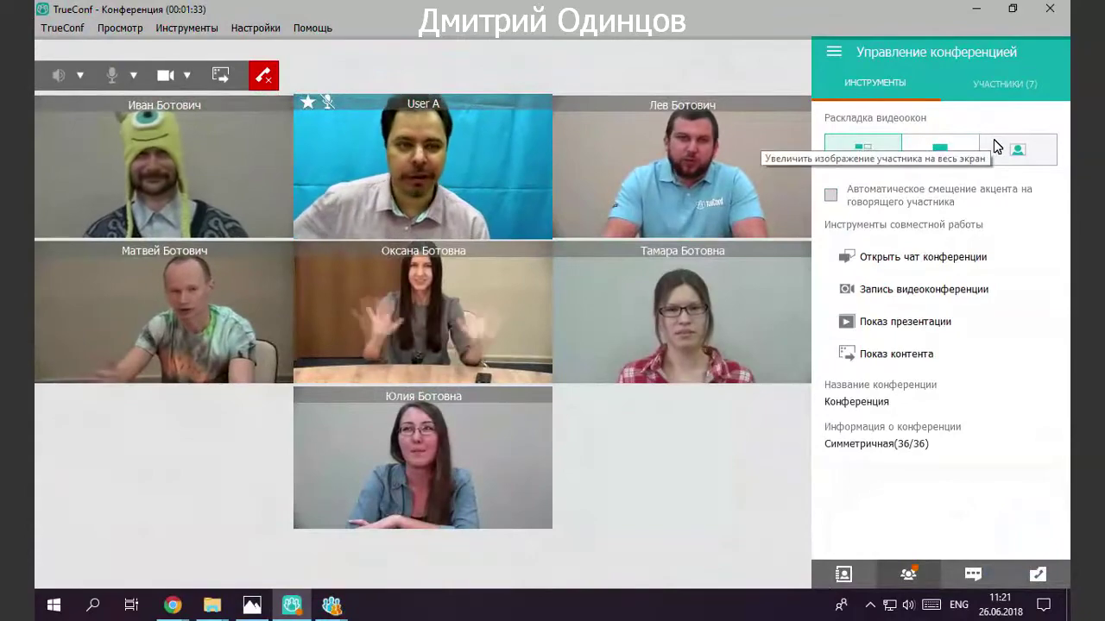
click(994, 143)
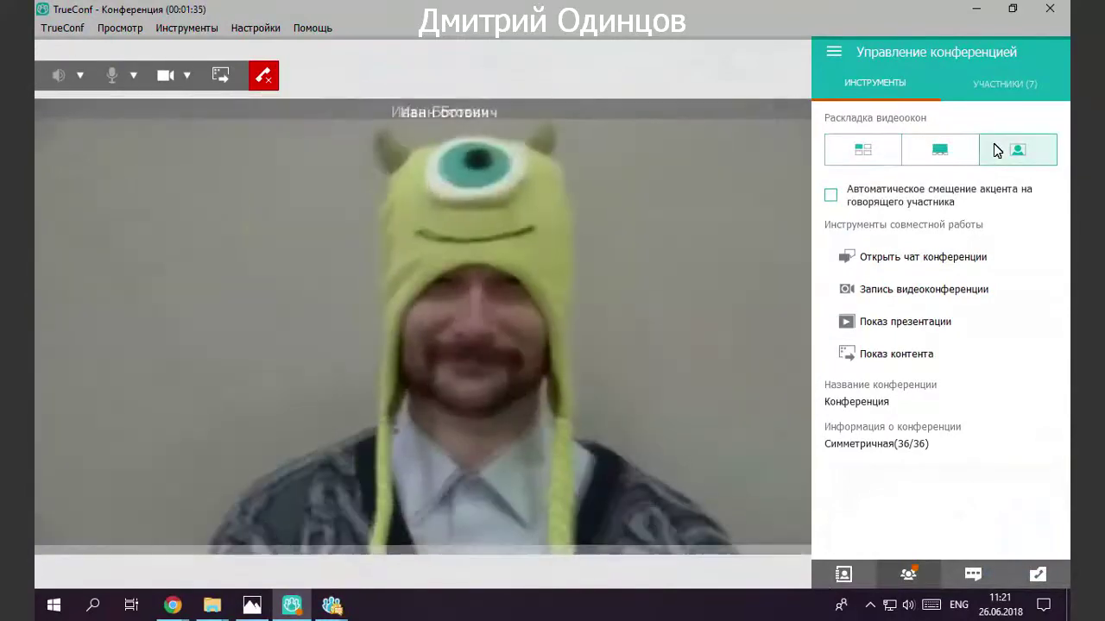
click(946, 157)
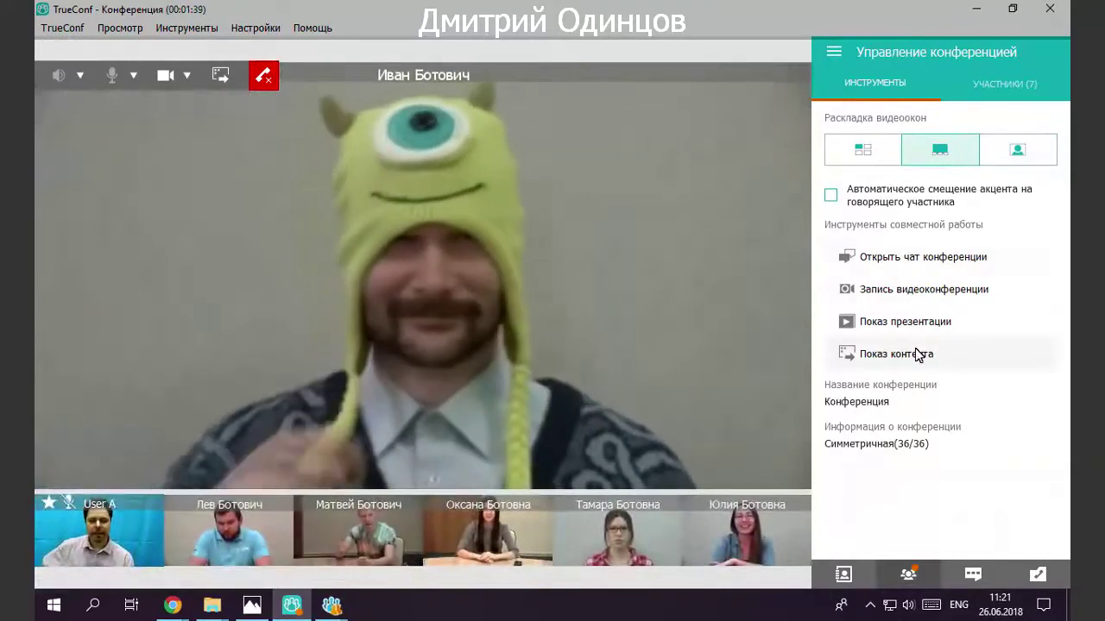
click(892, 259)
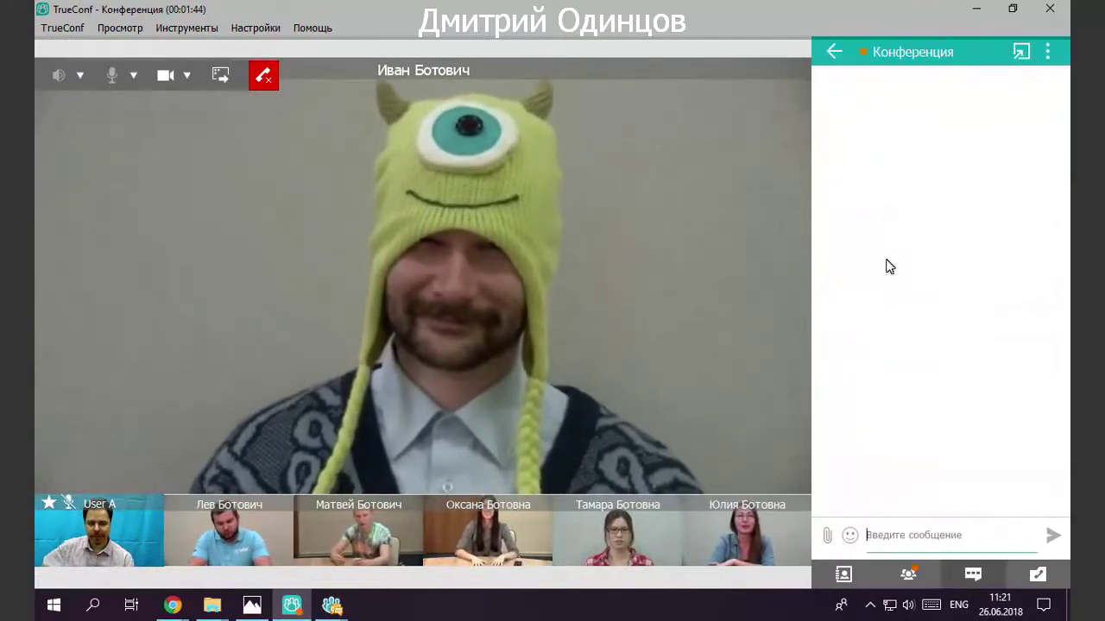
click(910, 575)
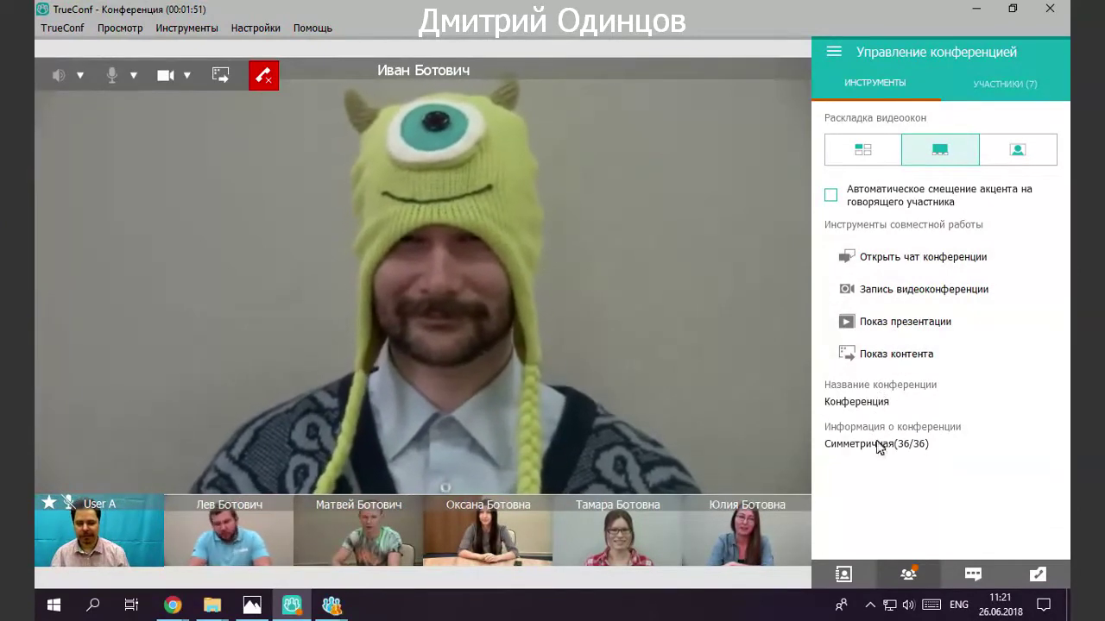
click(867, 155)
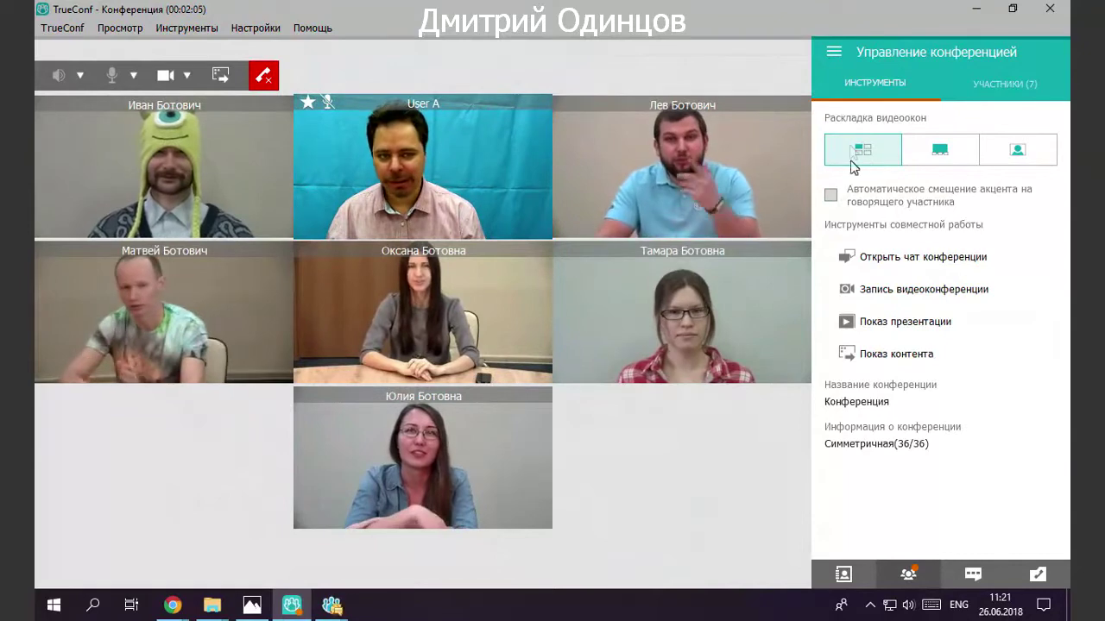
Choose the large-speaker-with-thumbnails layout and enable automatic focus on the speaking participant.
click(844, 574)
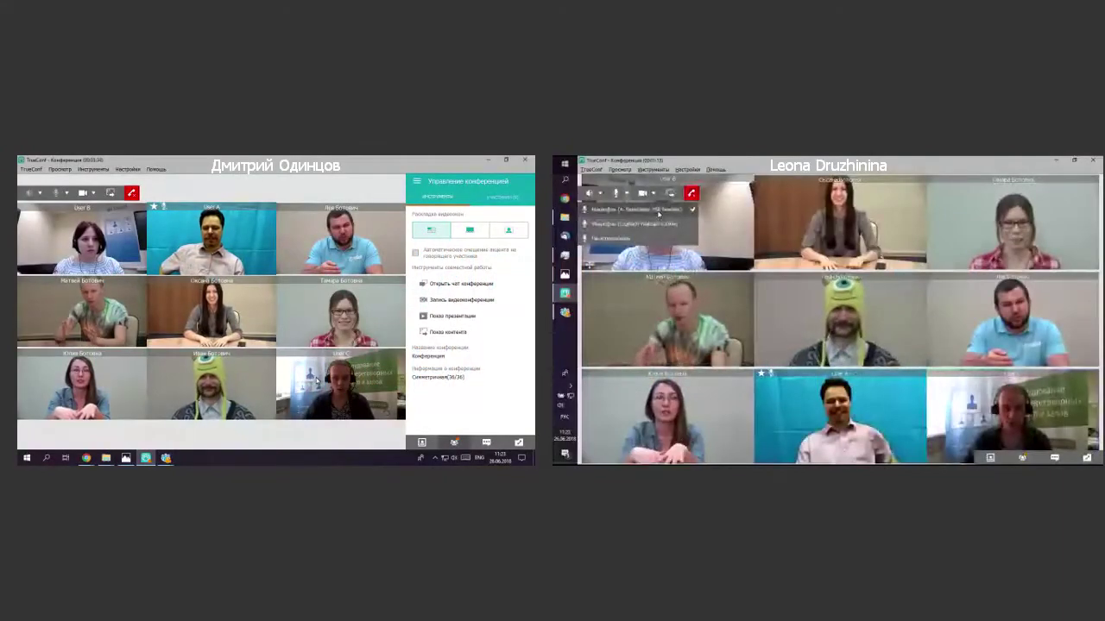
click(470, 231)
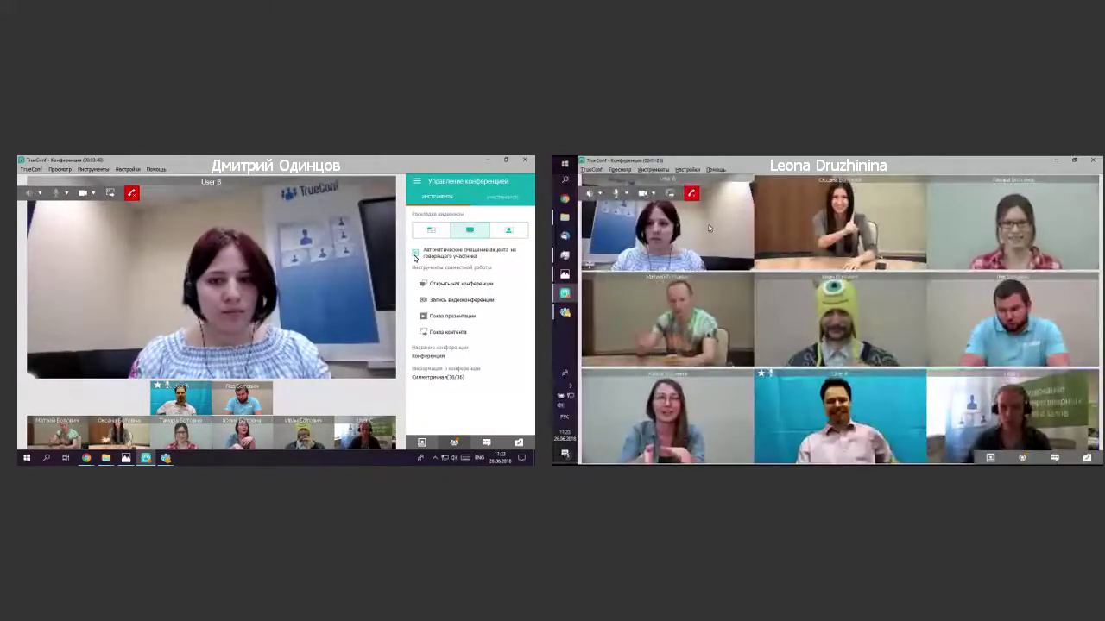
click(415, 254)
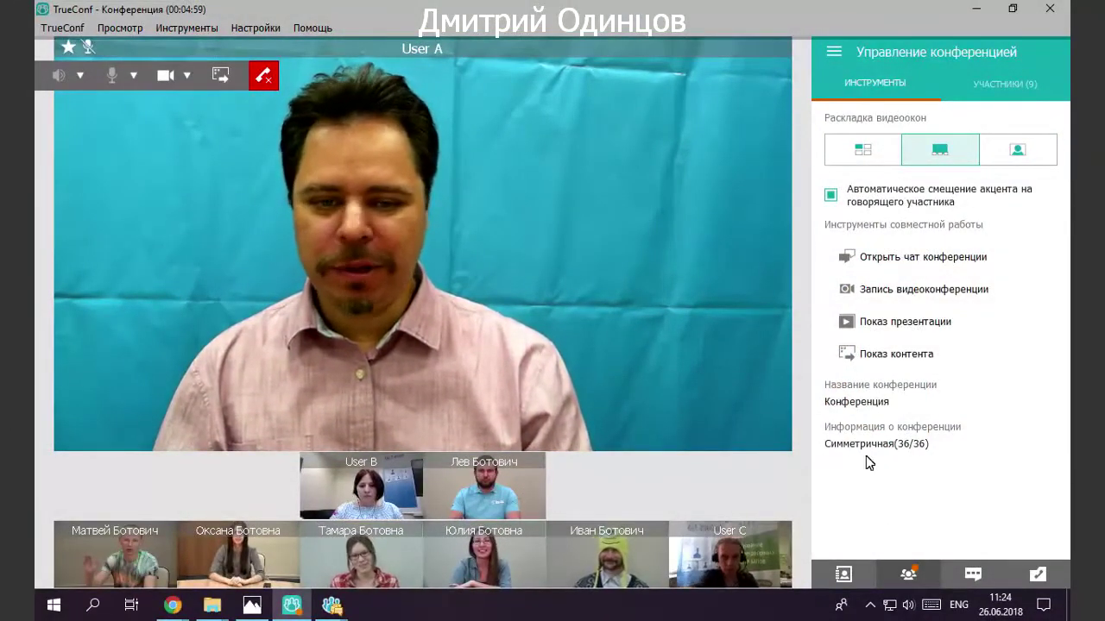
Fill the dialer from the recent call history without dialing, then return to all users.
click(850, 573)
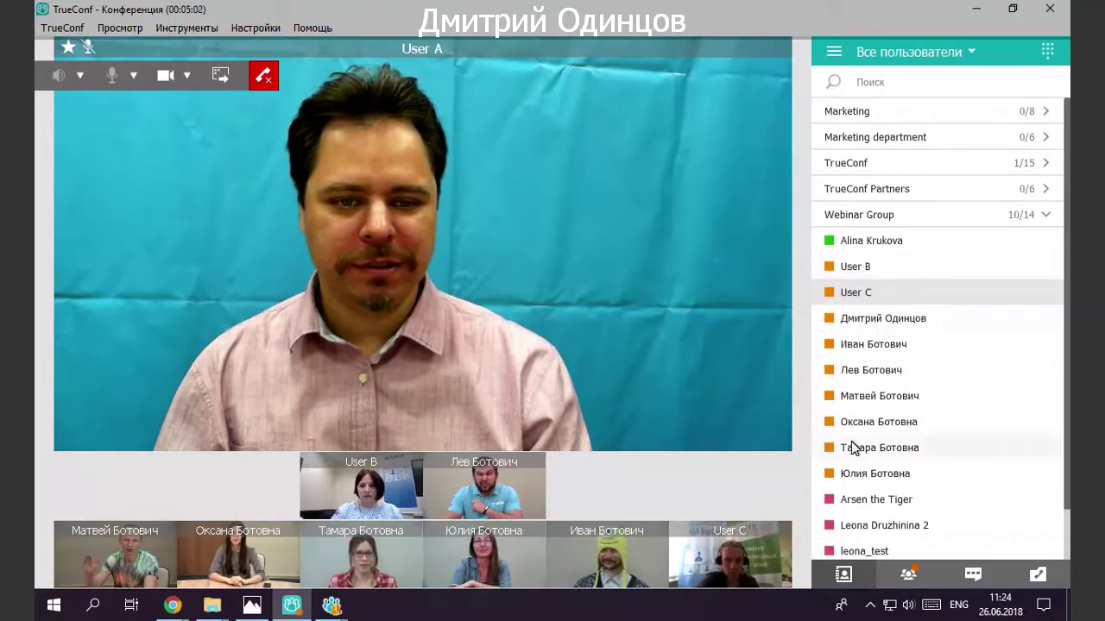
scroll(852, 446, down, 2)
scroll(863, 451, up, 2)
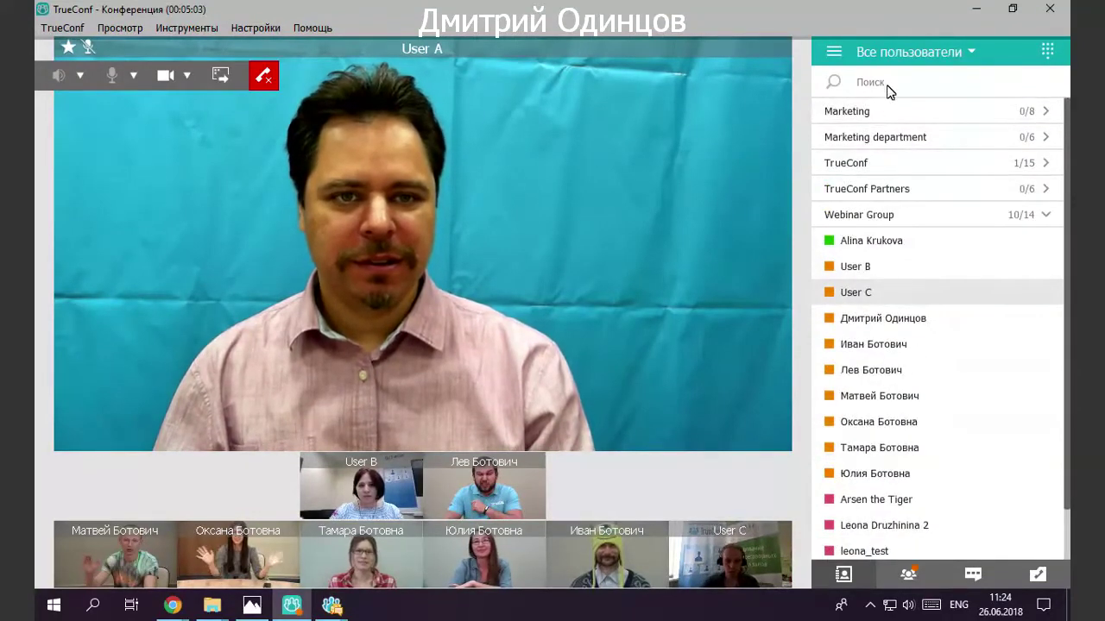
click(1048, 49)
click(926, 125)
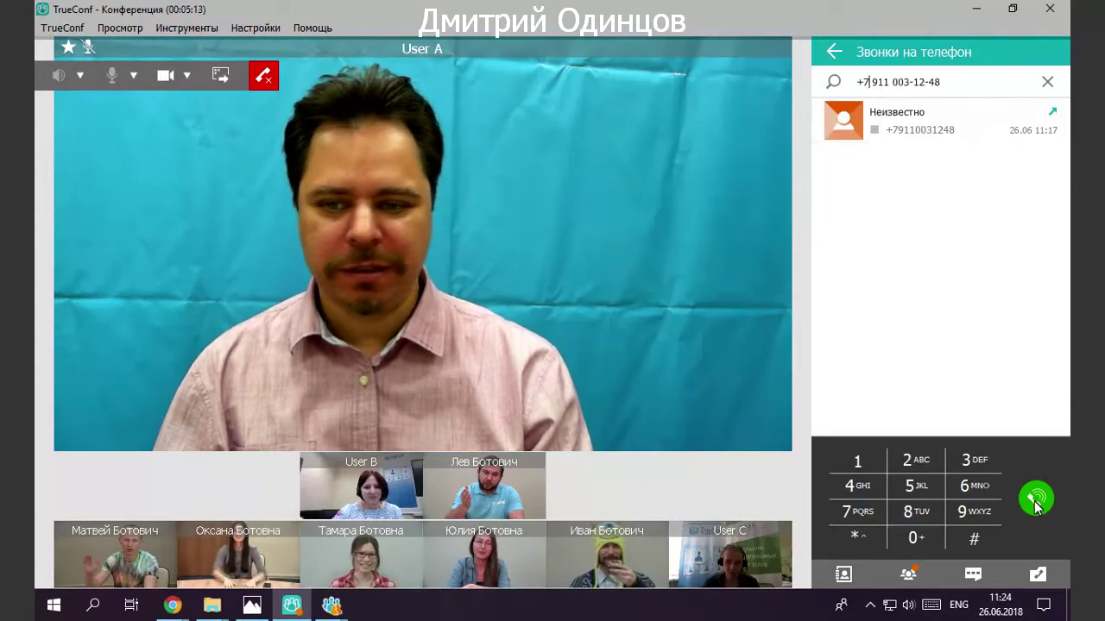
click(832, 54)
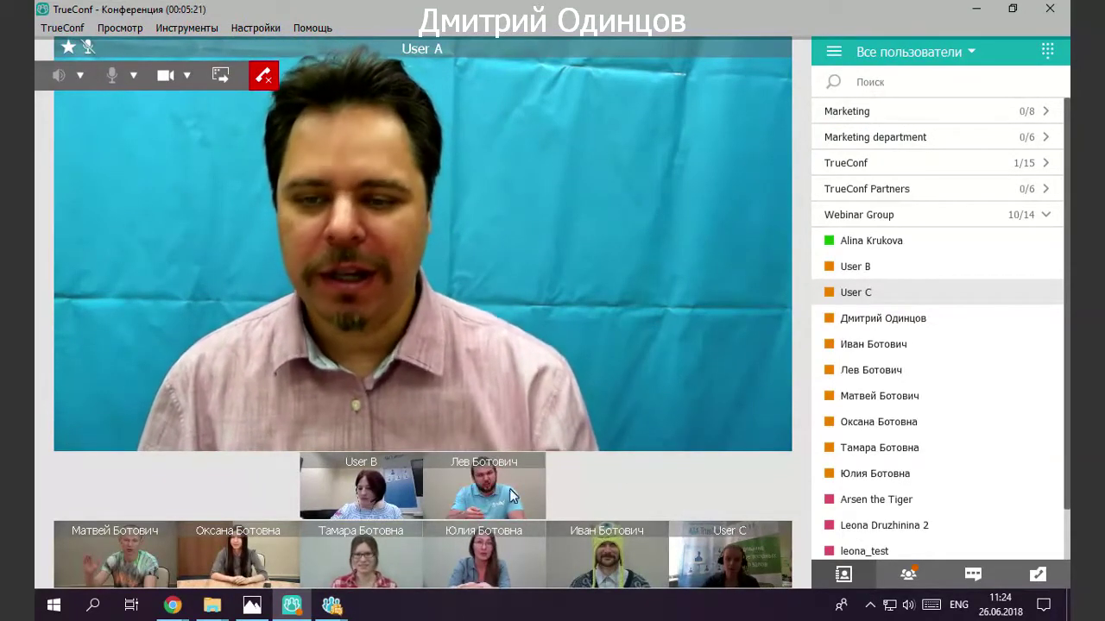
Leave the conference without ending it for others, then bring up the new-conference setup.
click(261, 79)
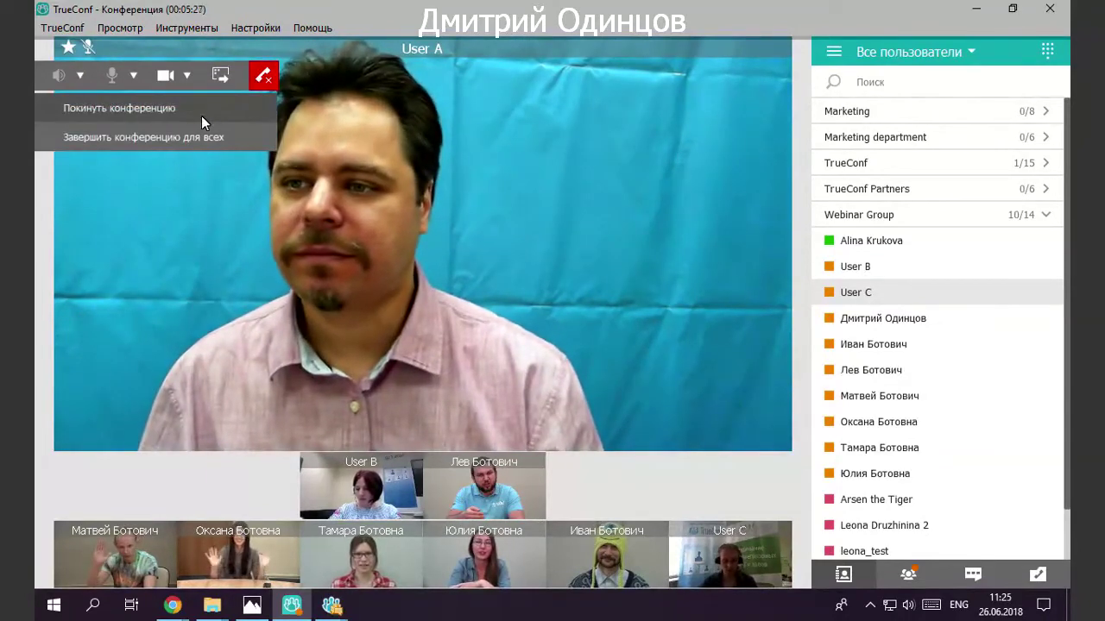
click(201, 114)
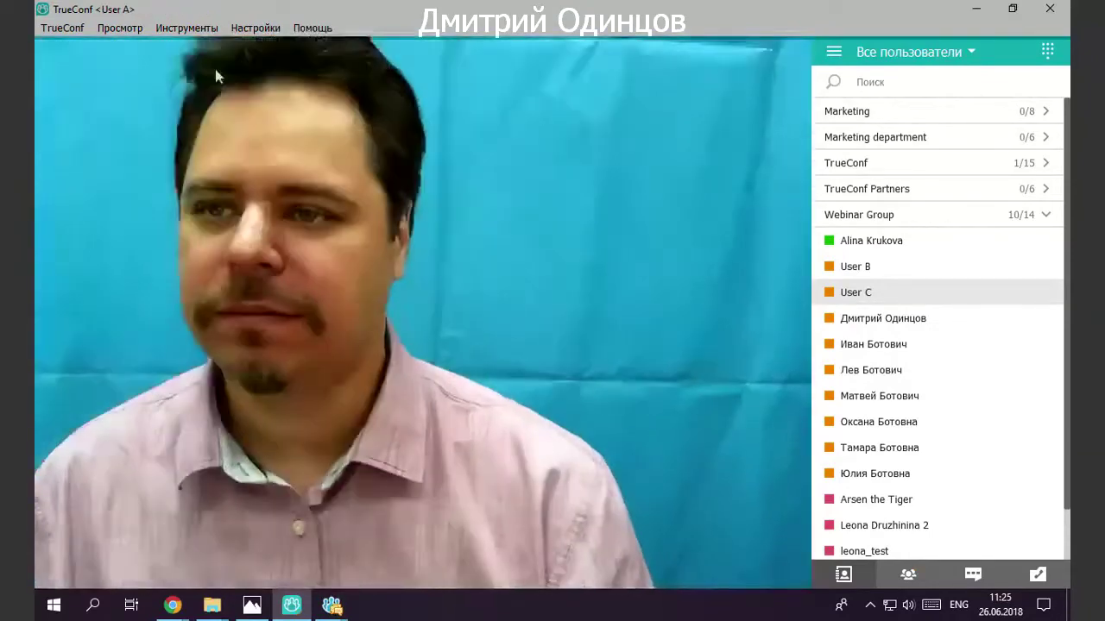
click(255, 28)
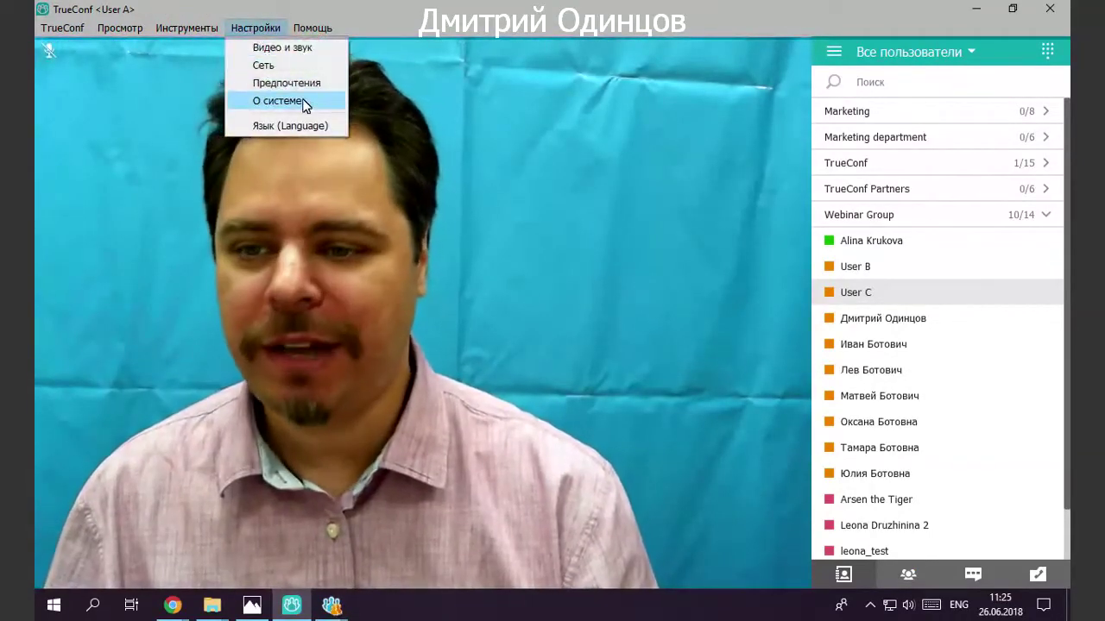
click(970, 580)
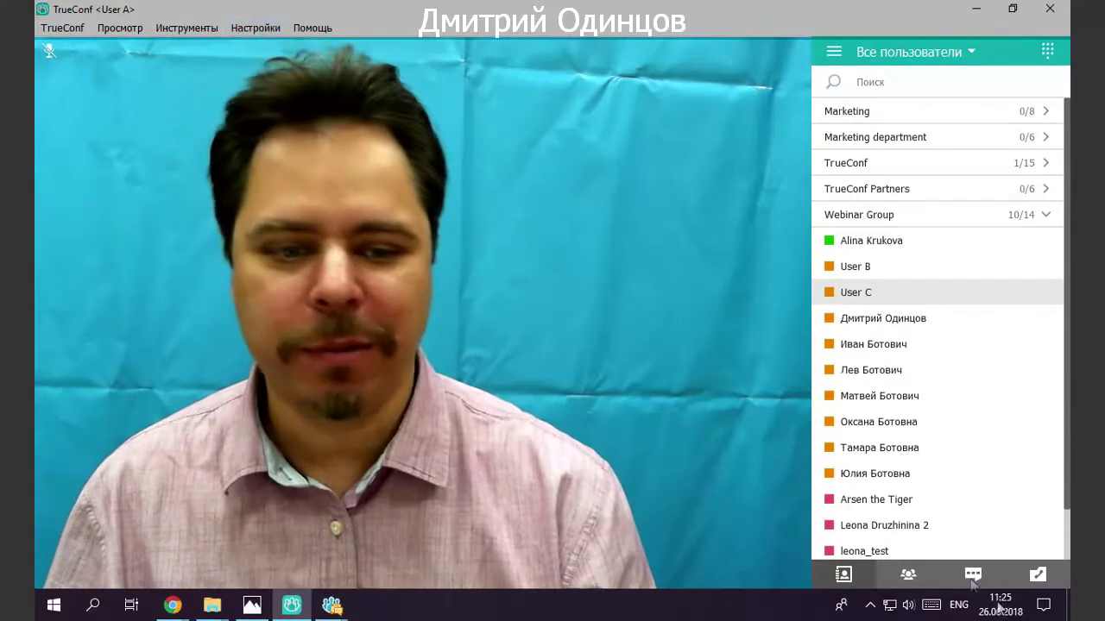
click(908, 574)
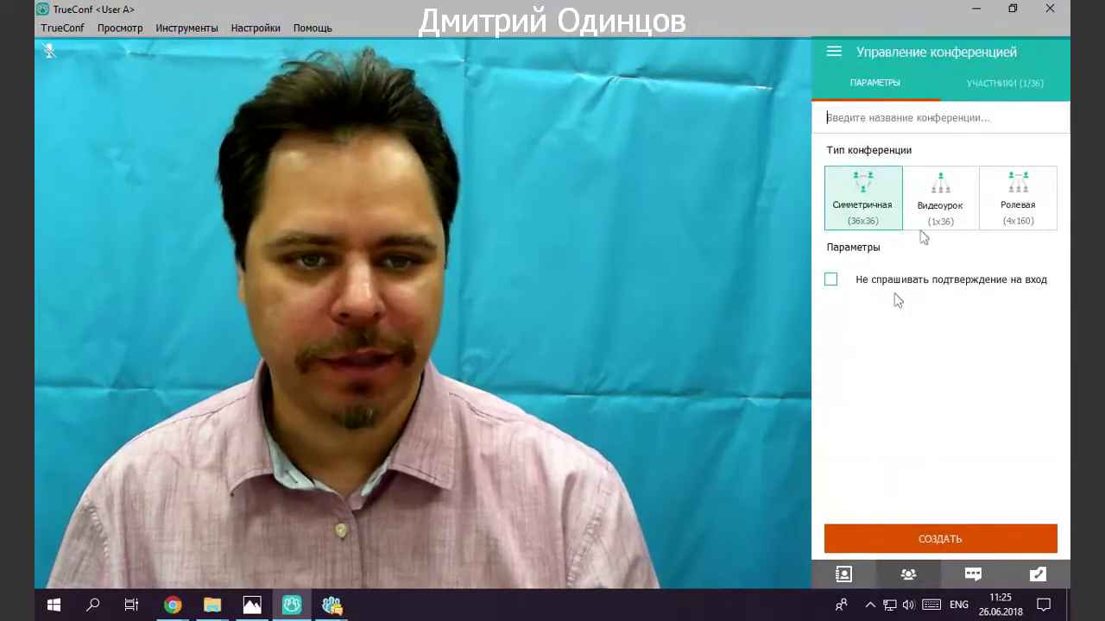
Start the new group conference with СОЗДАТЬ, then choose 'Завершить конференцию для всех'.
click(905, 537)
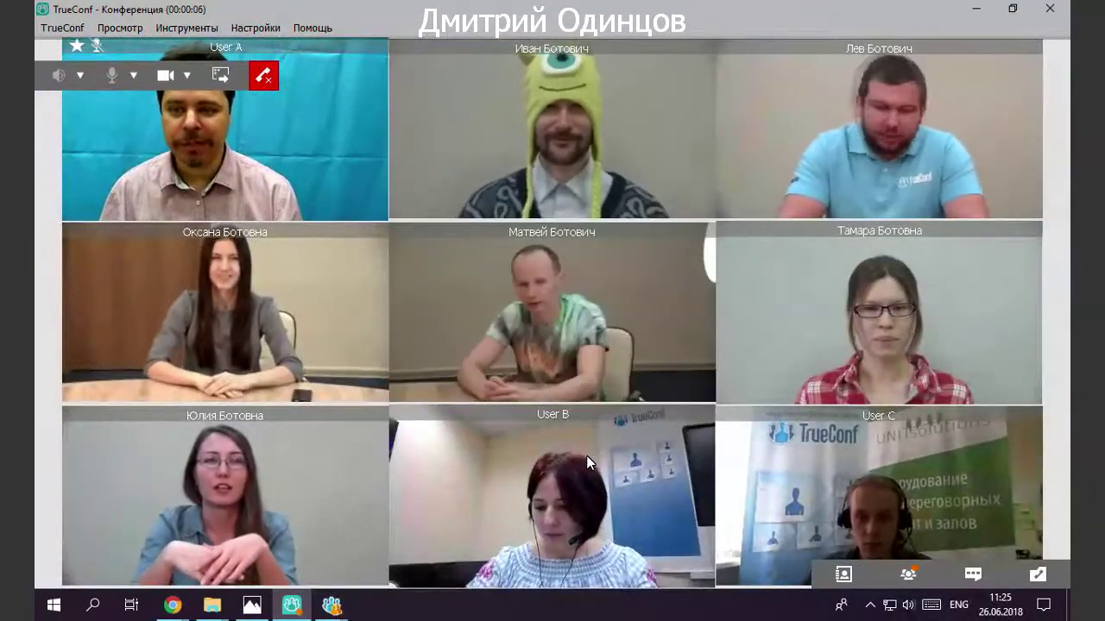
click(264, 75)
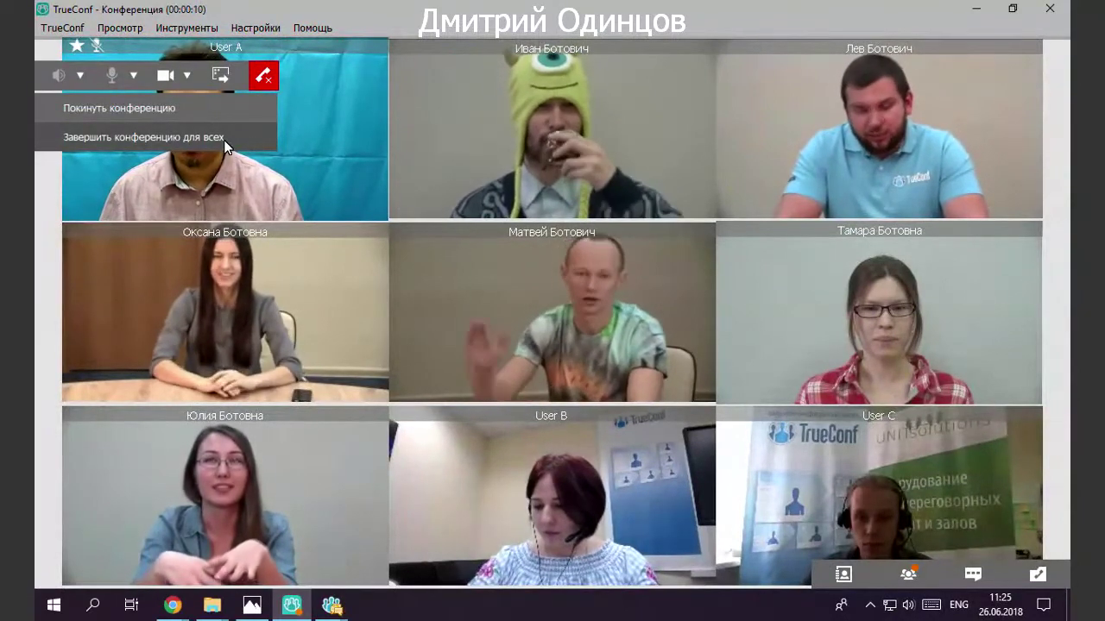
click(224, 140)
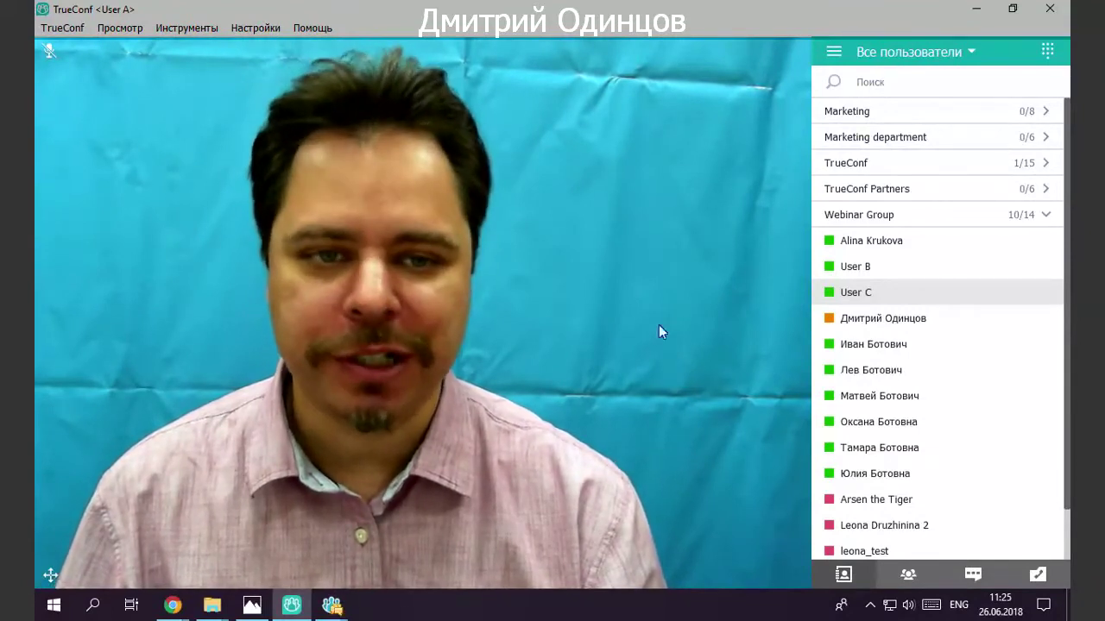
Browse the options in the Настройки menu.
click(243, 29)
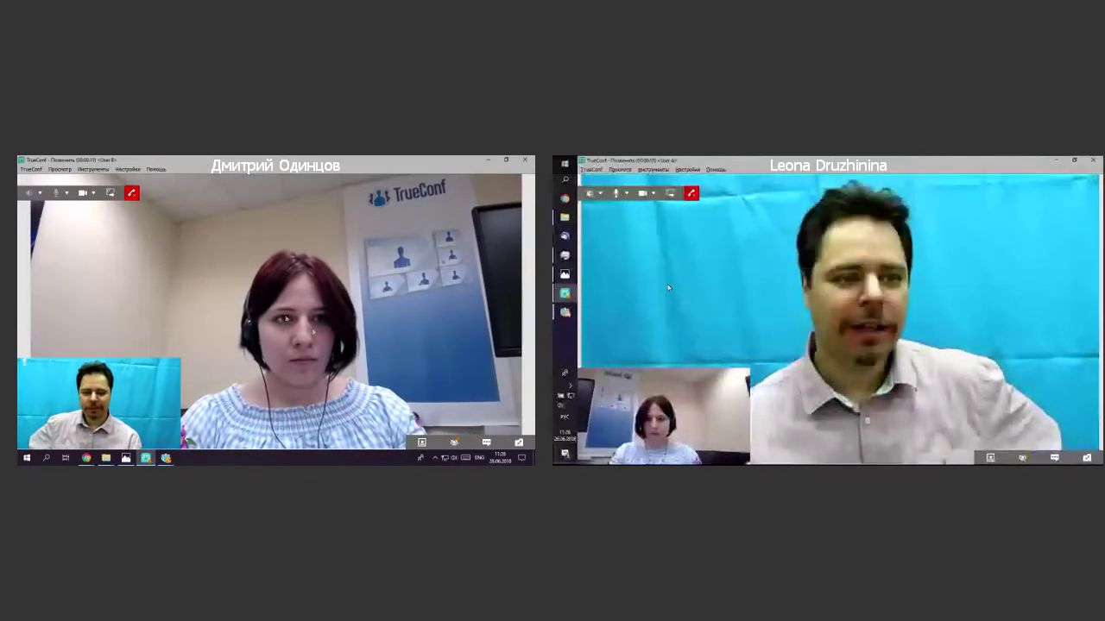
Share Экран 1 with the call partner and minimize the call window to show the desktop.
click(110, 193)
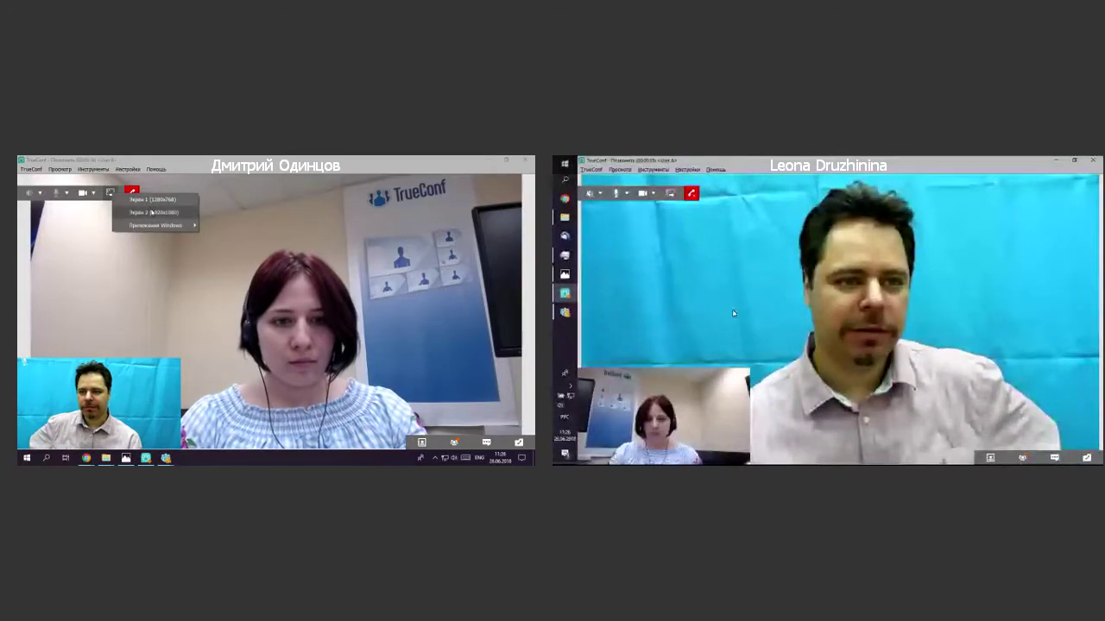
click(151, 200)
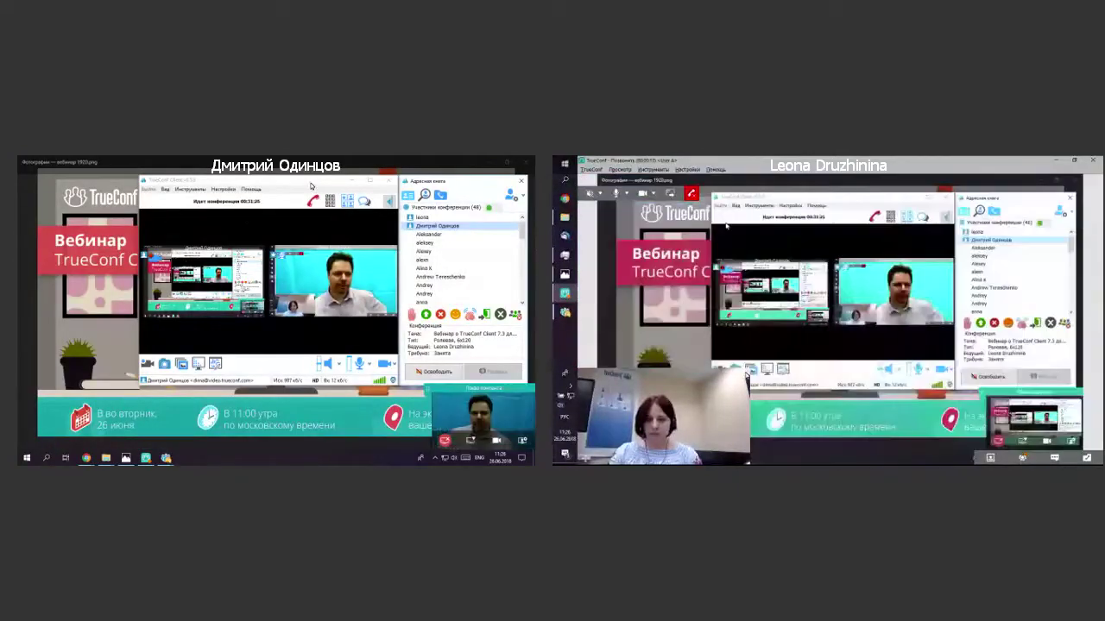
click(355, 185)
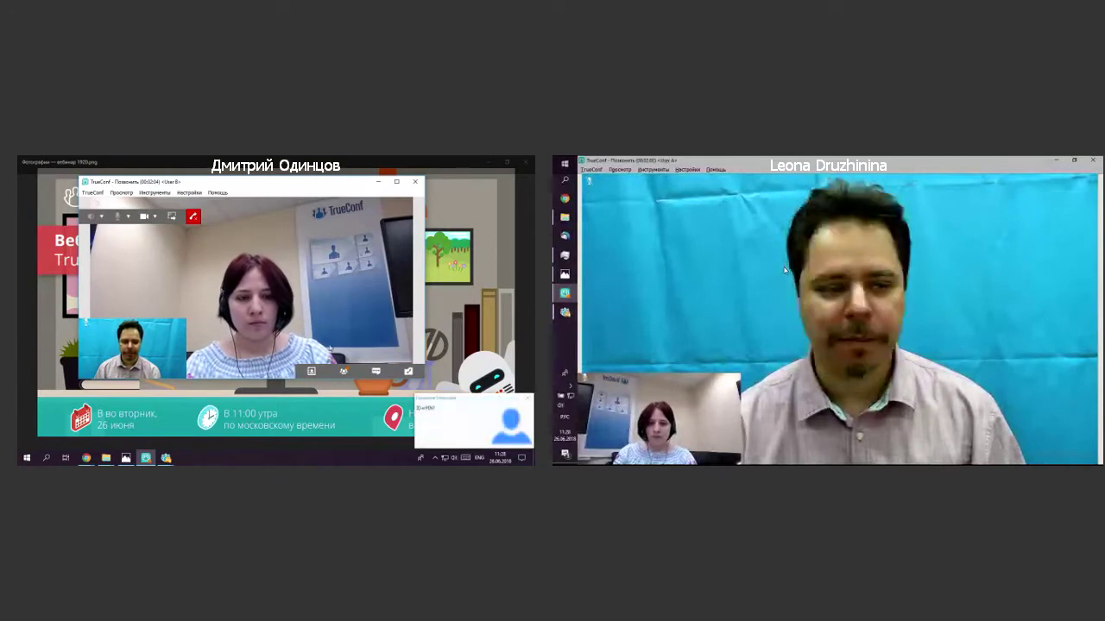
Close the notification toast at the bottom right of the screen.
click(527, 399)
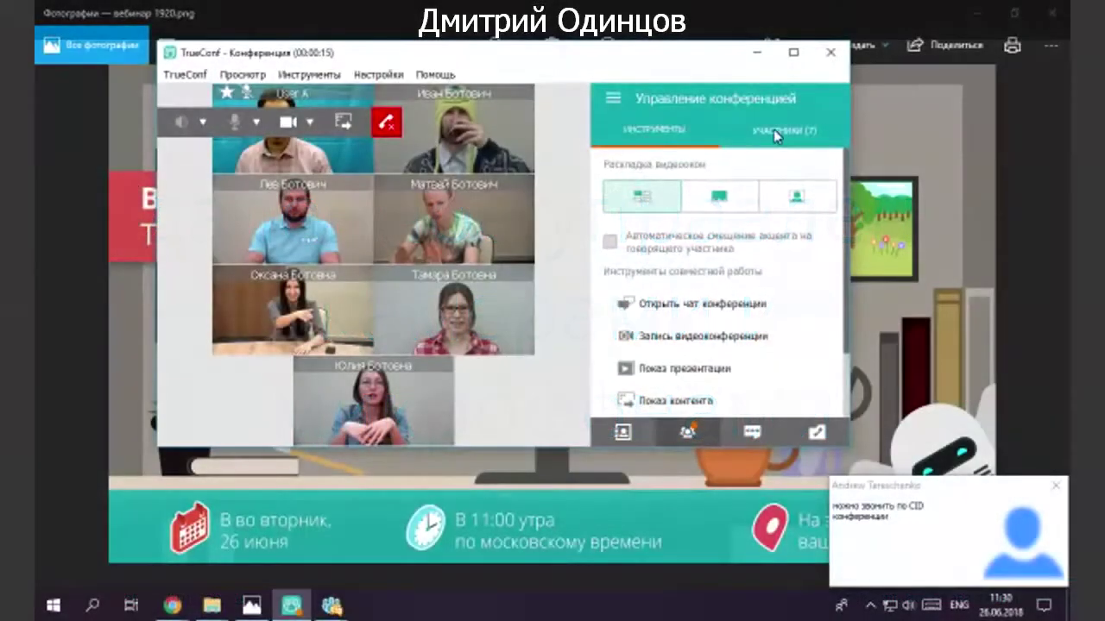
Show the participant list, maximize the conference window, and inspect the top-middle participant's actions.
click(773, 129)
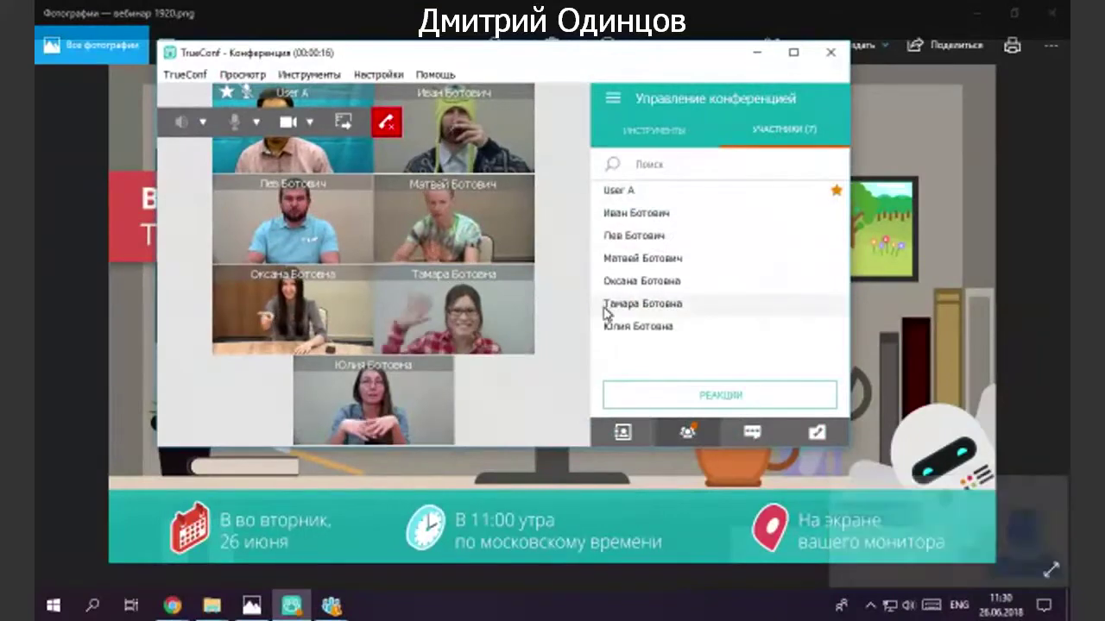
key(super+Up)
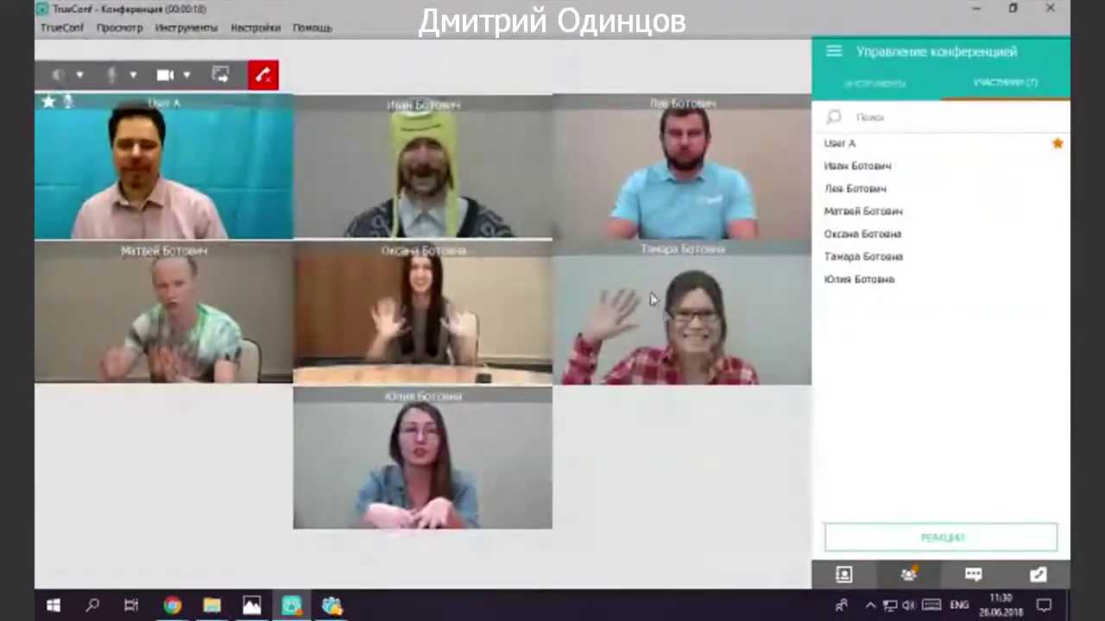
right_click(448, 197)
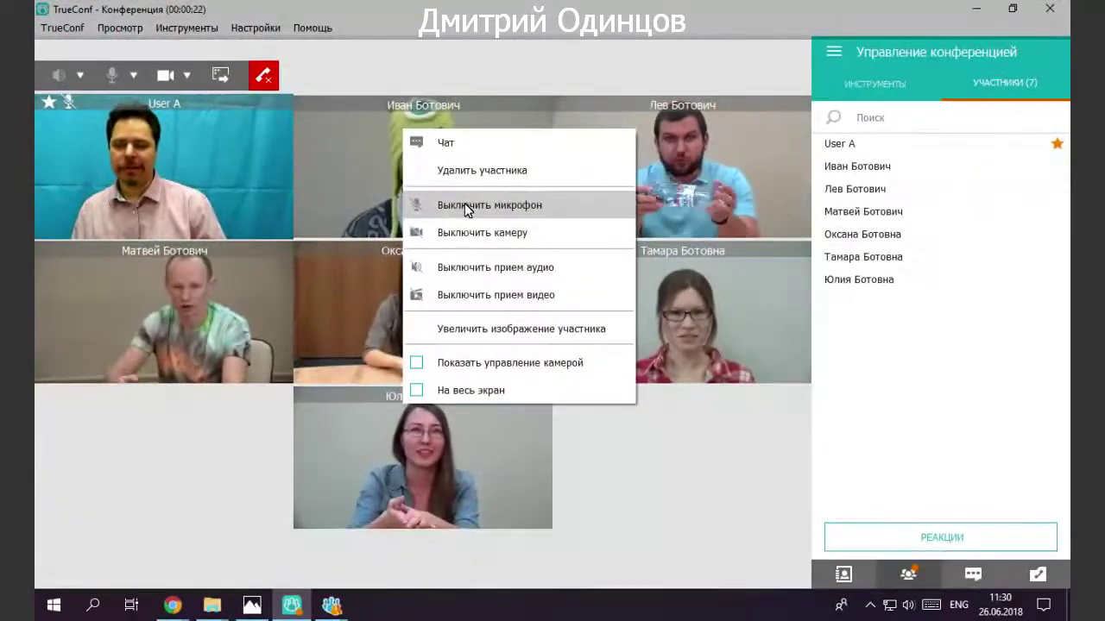
click(376, 222)
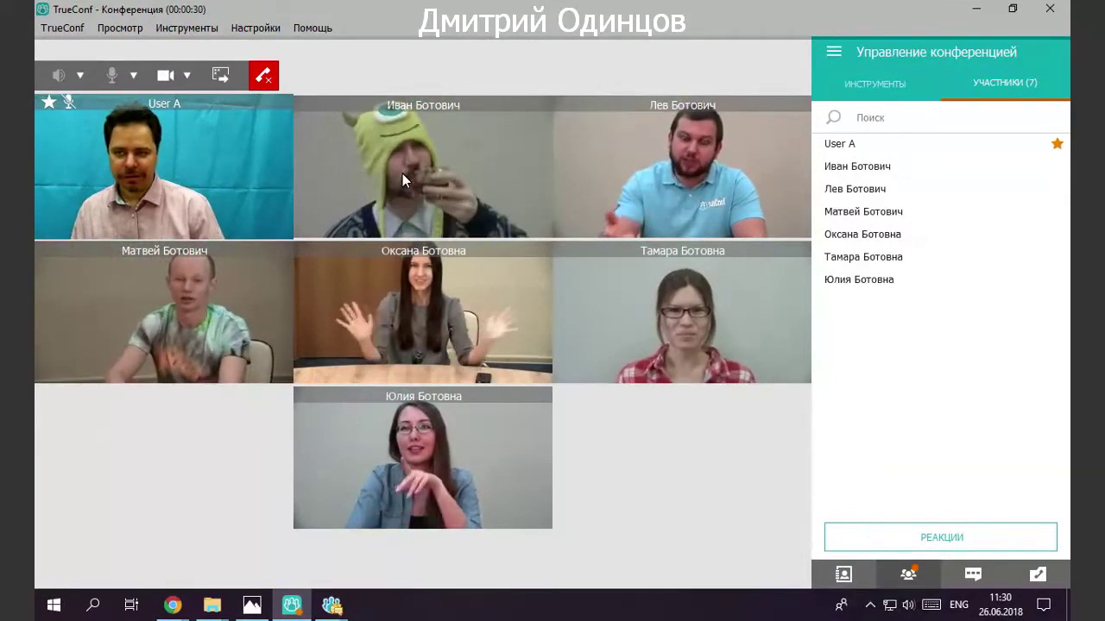
Switch the side panel to the address book and bring User B's video into the main view.
click(850, 578)
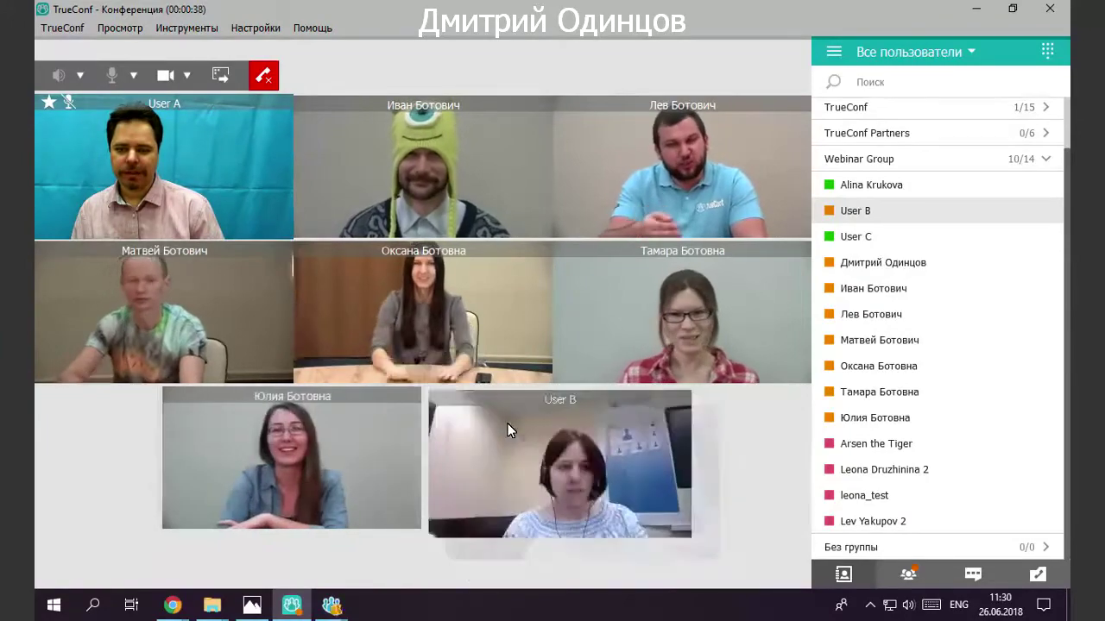
drag(509, 430, 412, 198)
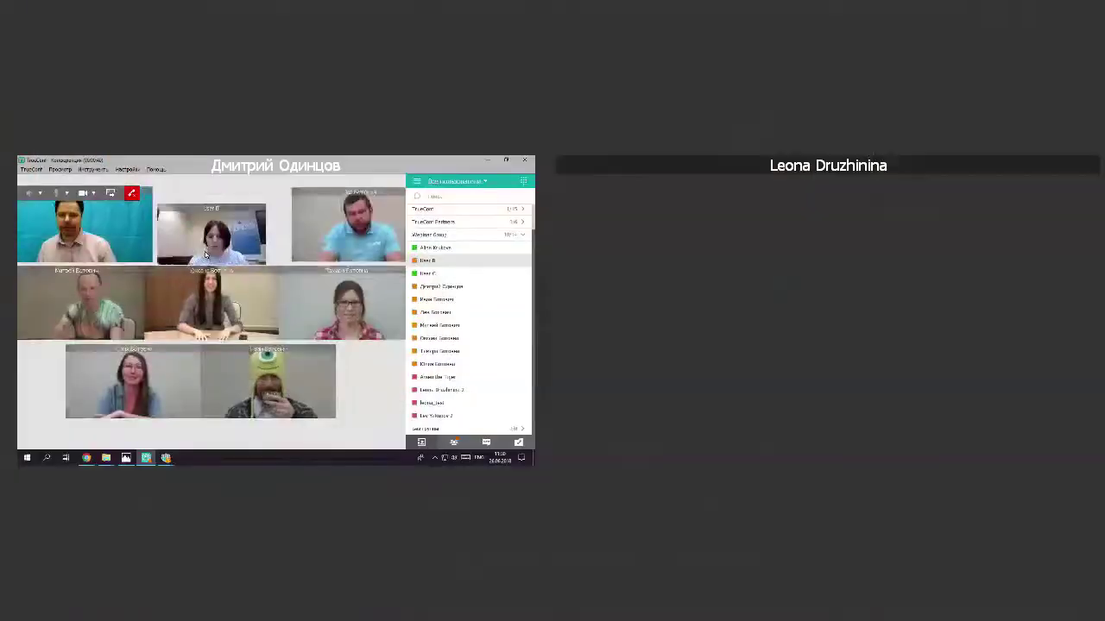
double_click(205, 254)
right_click(207, 256)
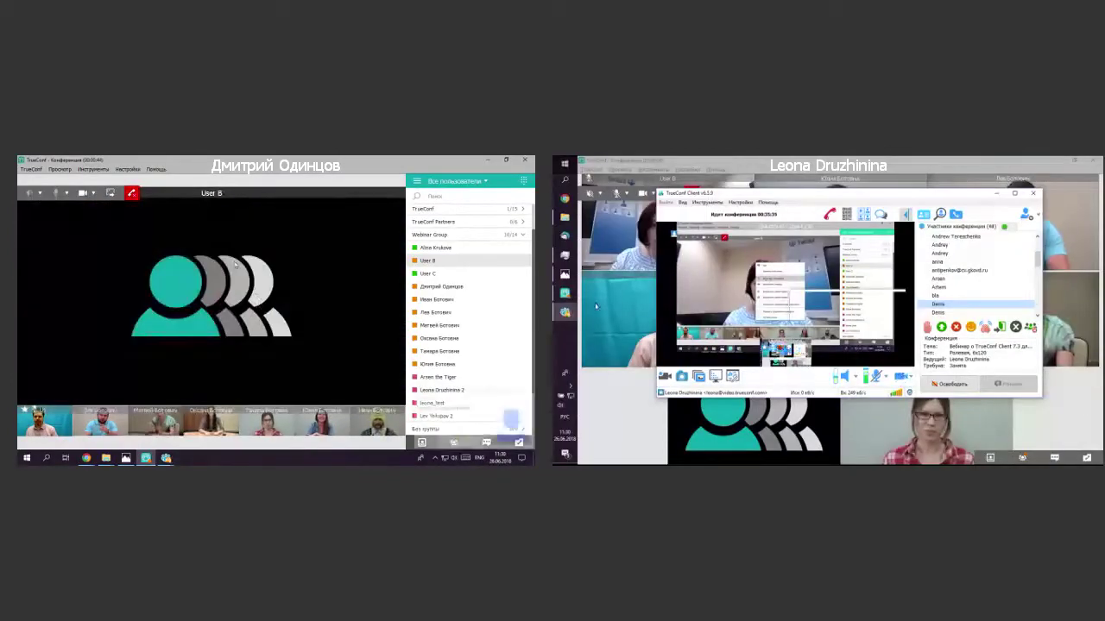
Remotely switch User B's camera on, acknowledging the camera notice on the other computer.
right_click(216, 243)
click(245, 290)
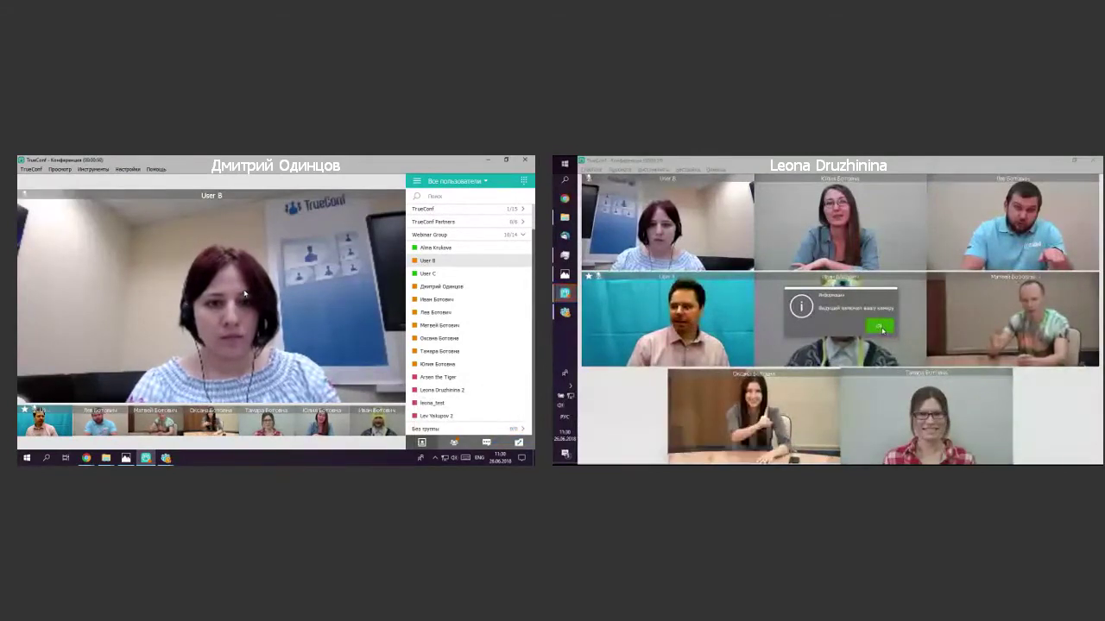
click(881, 327)
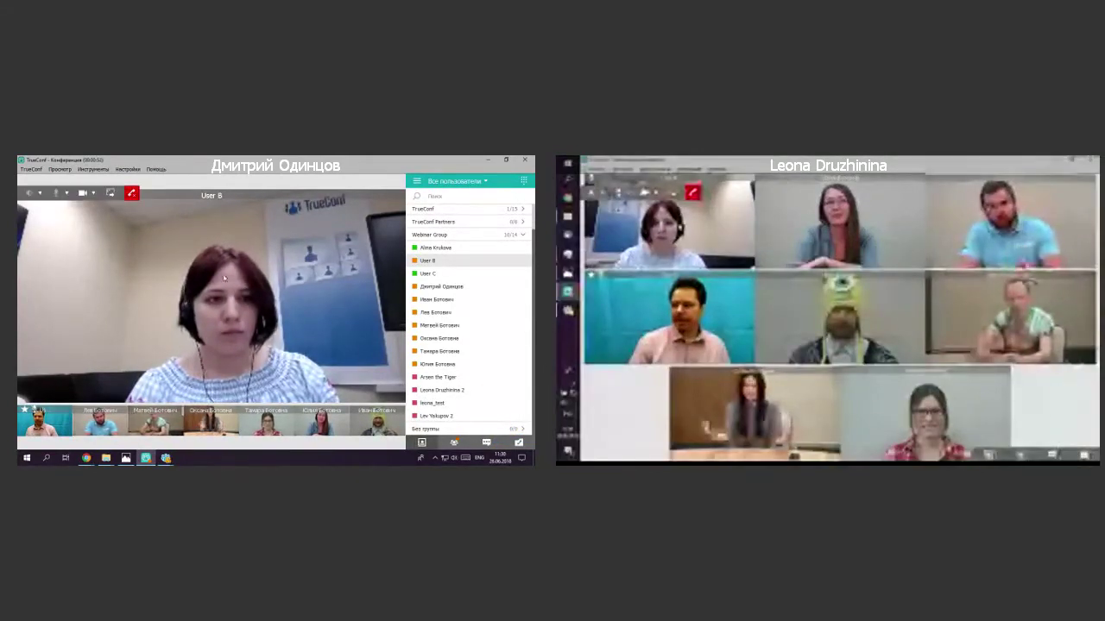
right_click(172, 239)
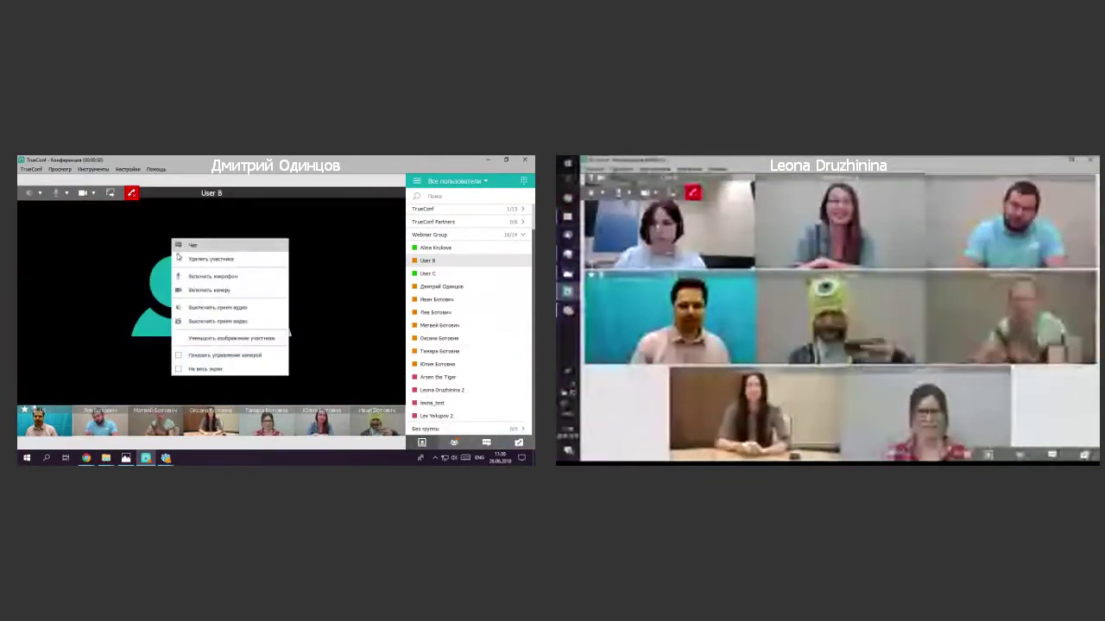
click(199, 291)
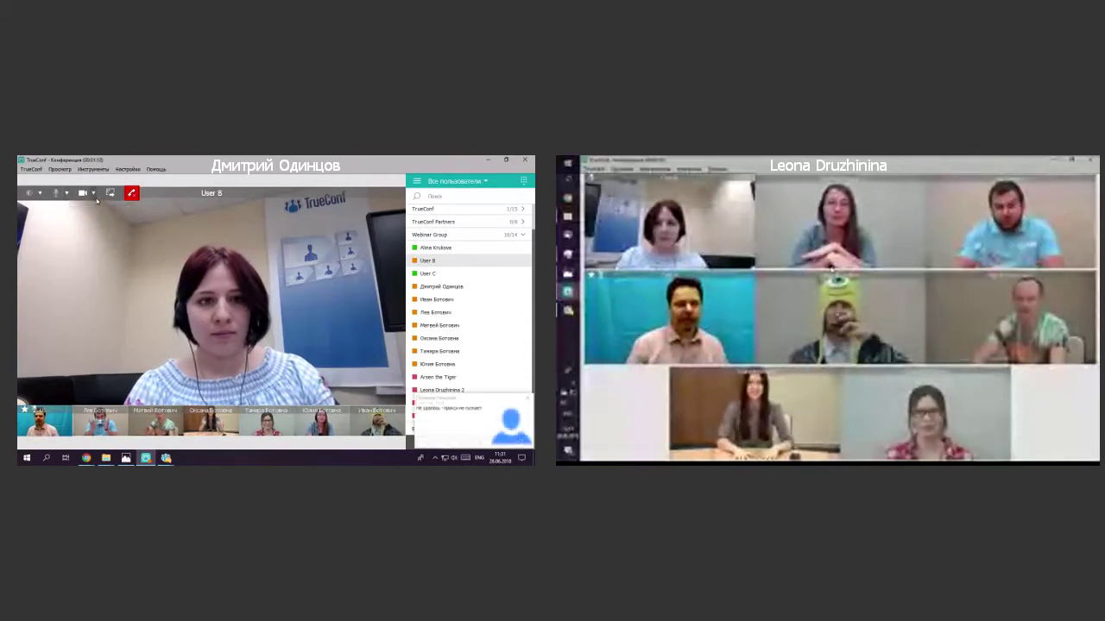
Briefly toggle your own camera, then remotely turn off User B's camera with 'Выключить камеру'.
click(95, 194)
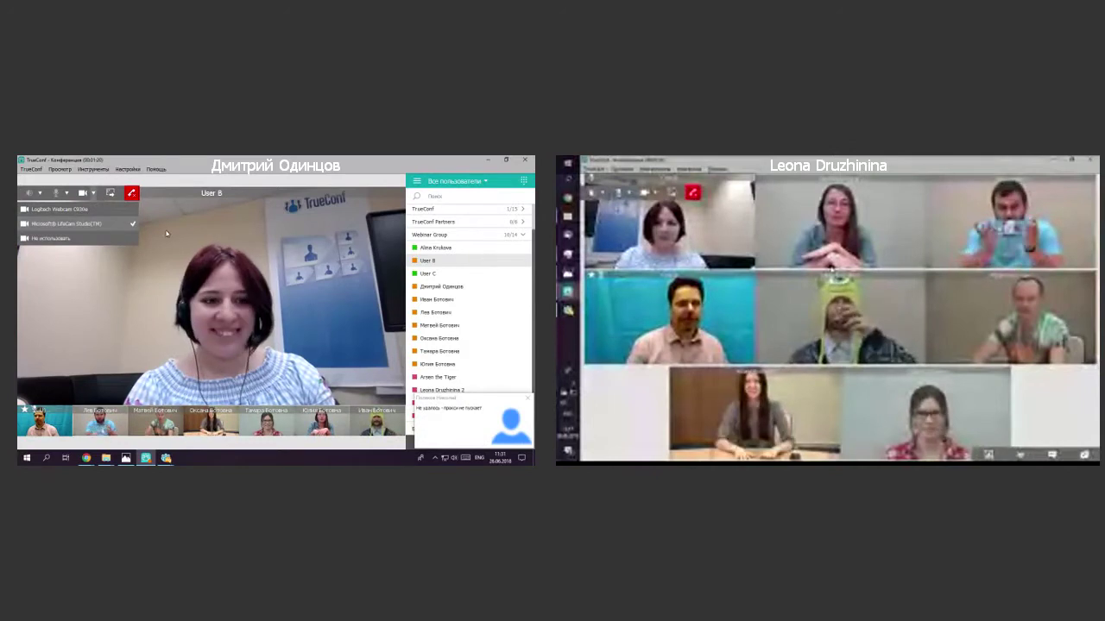
click(83, 194)
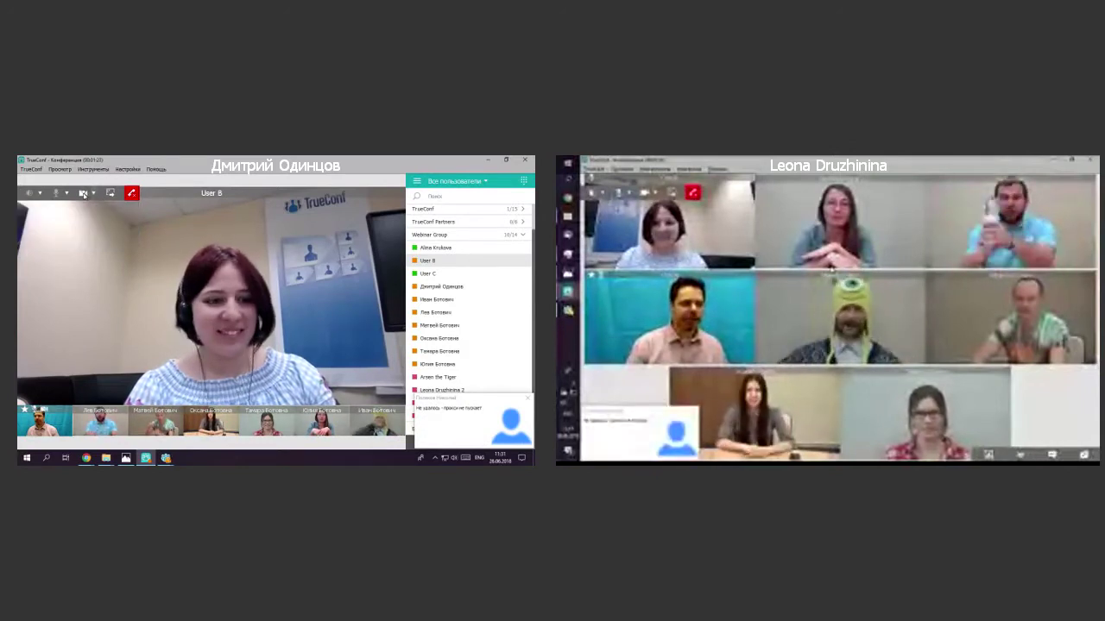
click(83, 194)
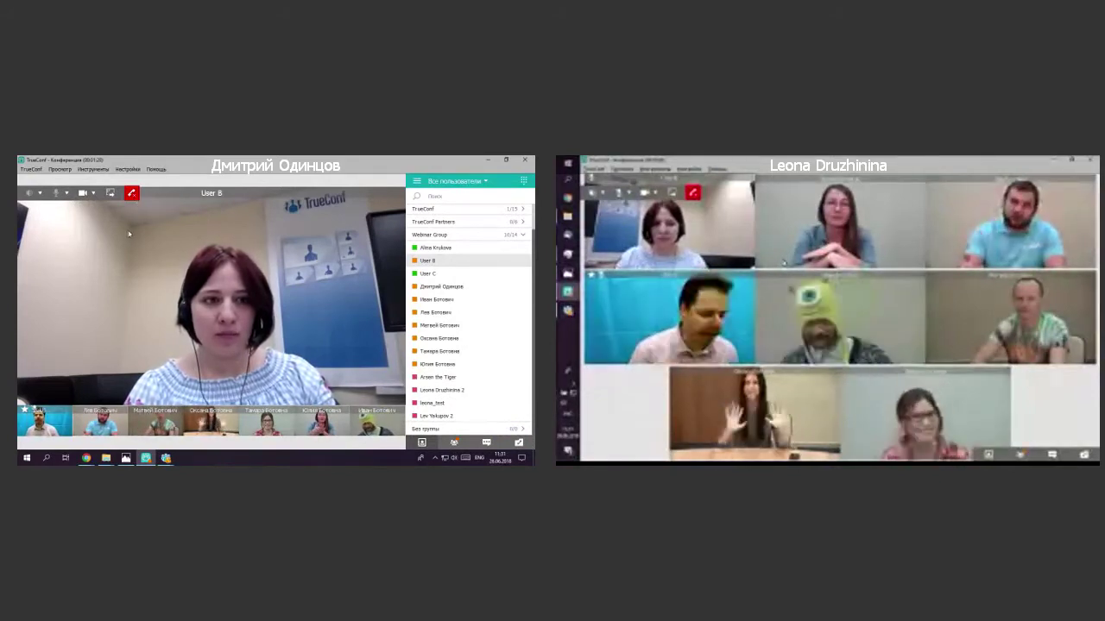
mouse_move(59, 195)
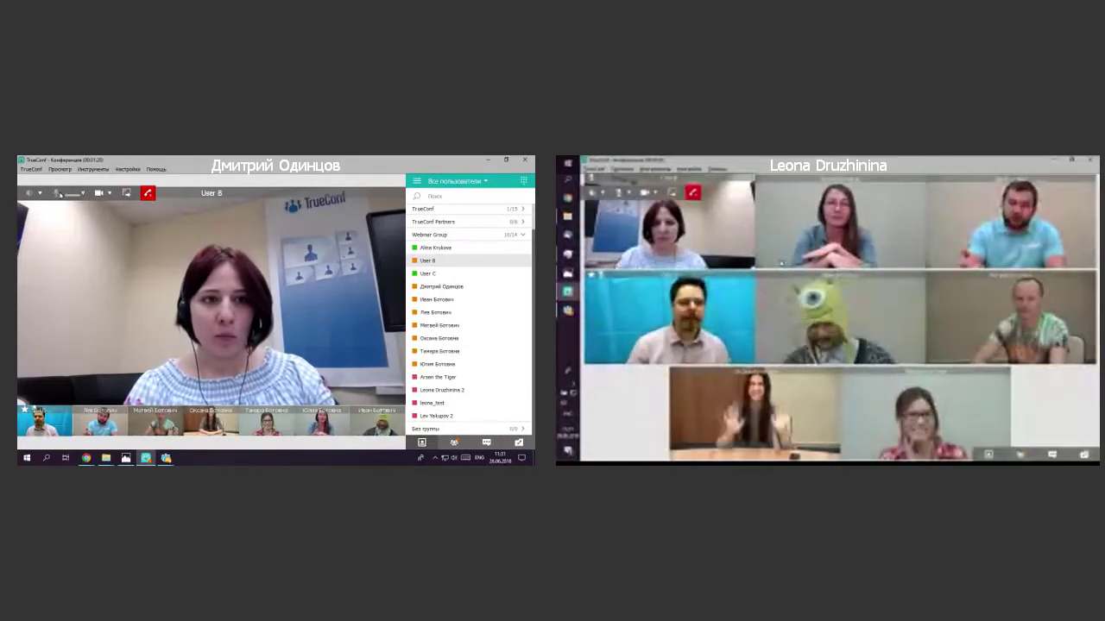
right_click(209, 225)
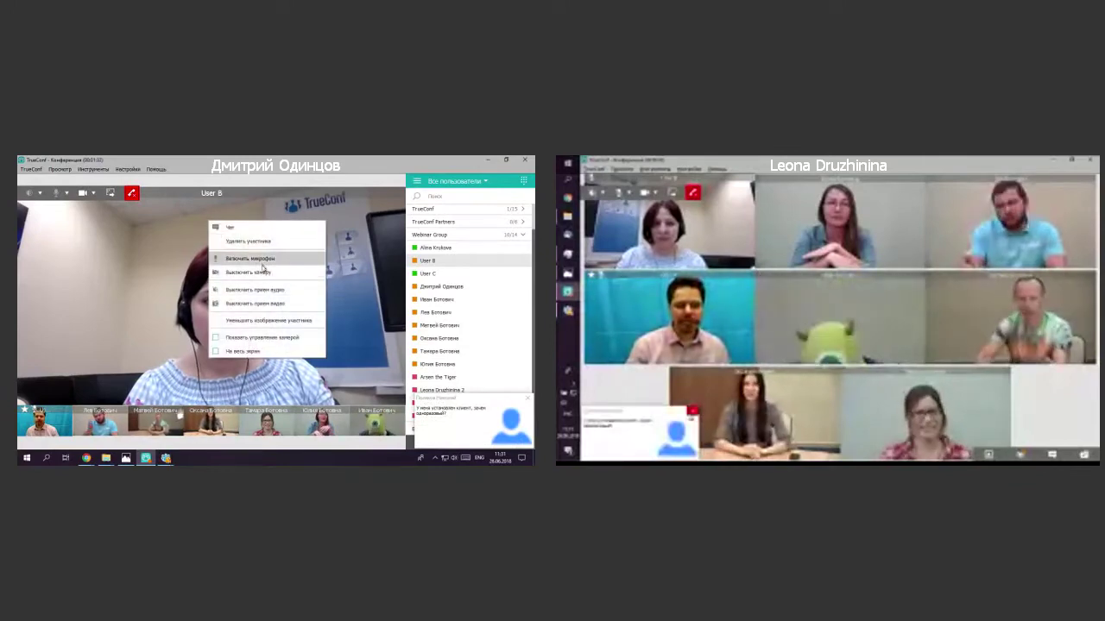
click(271, 275)
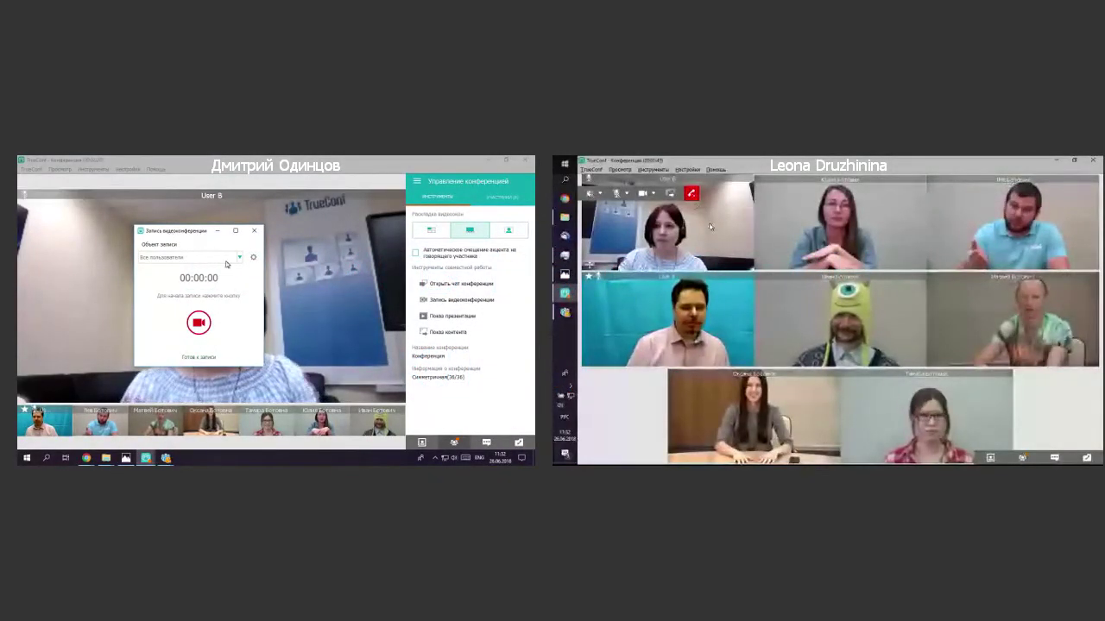
Keep recording resolution 1280x720 and file format mp4 in Settings > Другое, then close Settings.
click(253, 257)
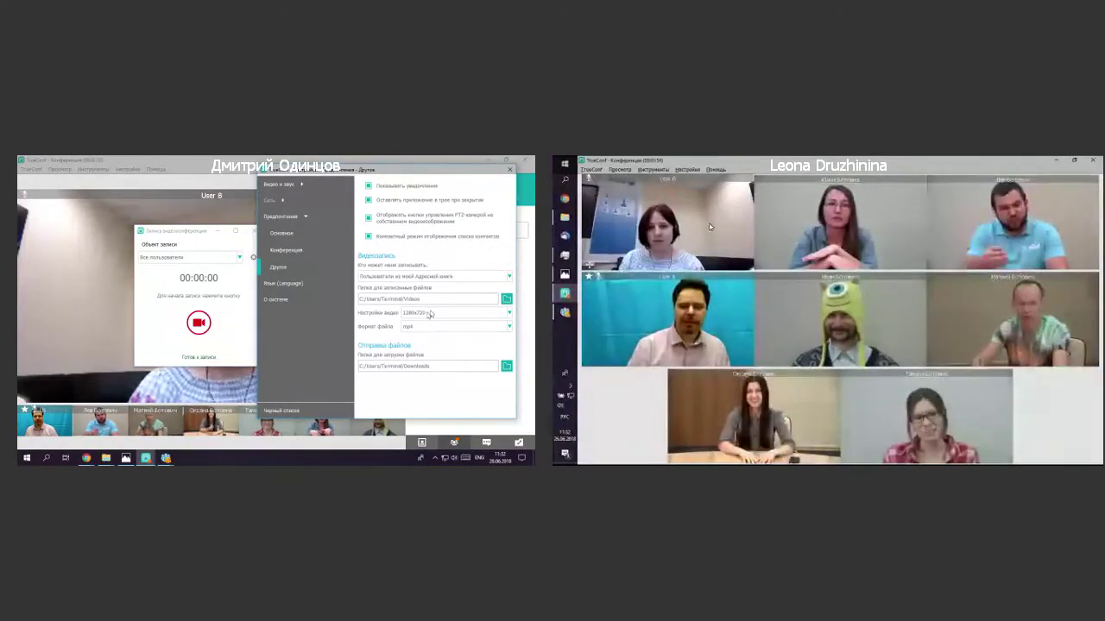
click(430, 314)
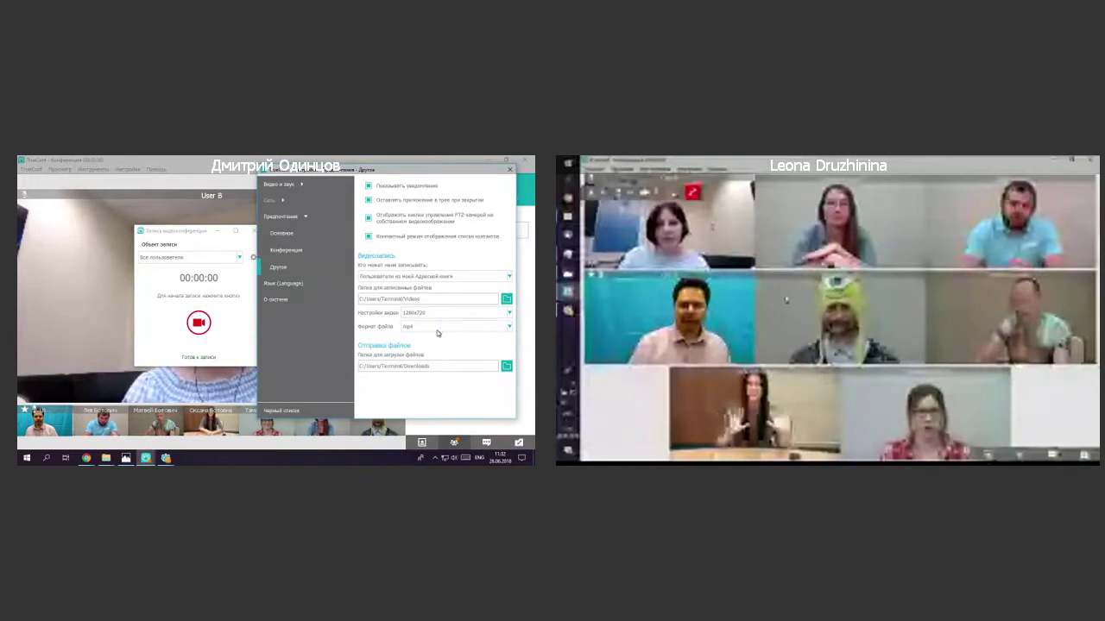
click(437, 340)
click(437, 327)
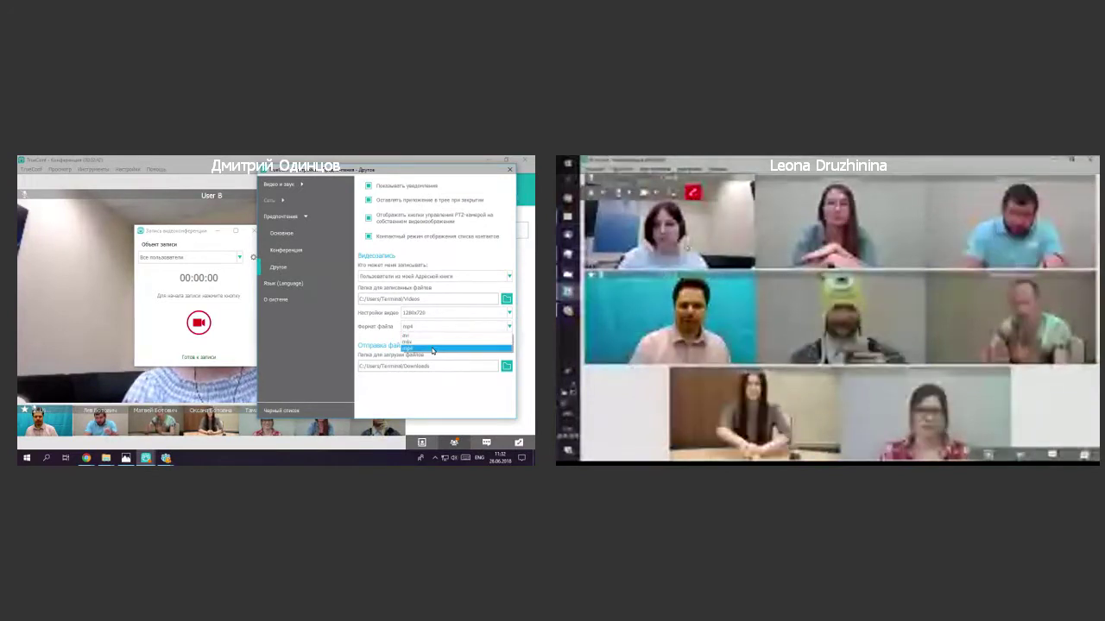
click(433, 348)
click(442, 327)
click(438, 349)
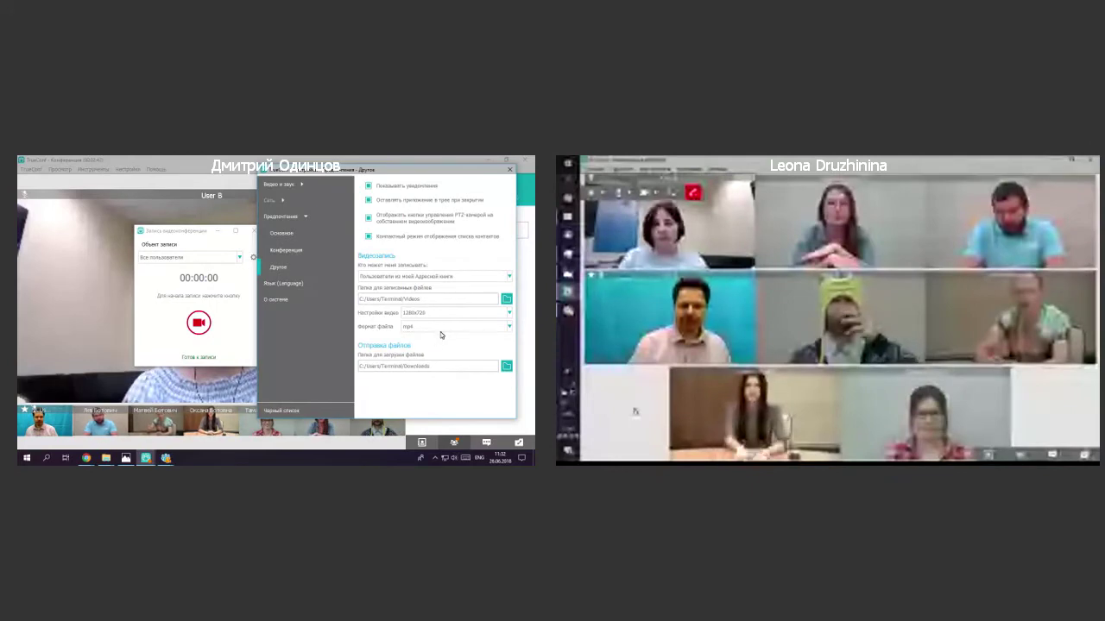
click(509, 169)
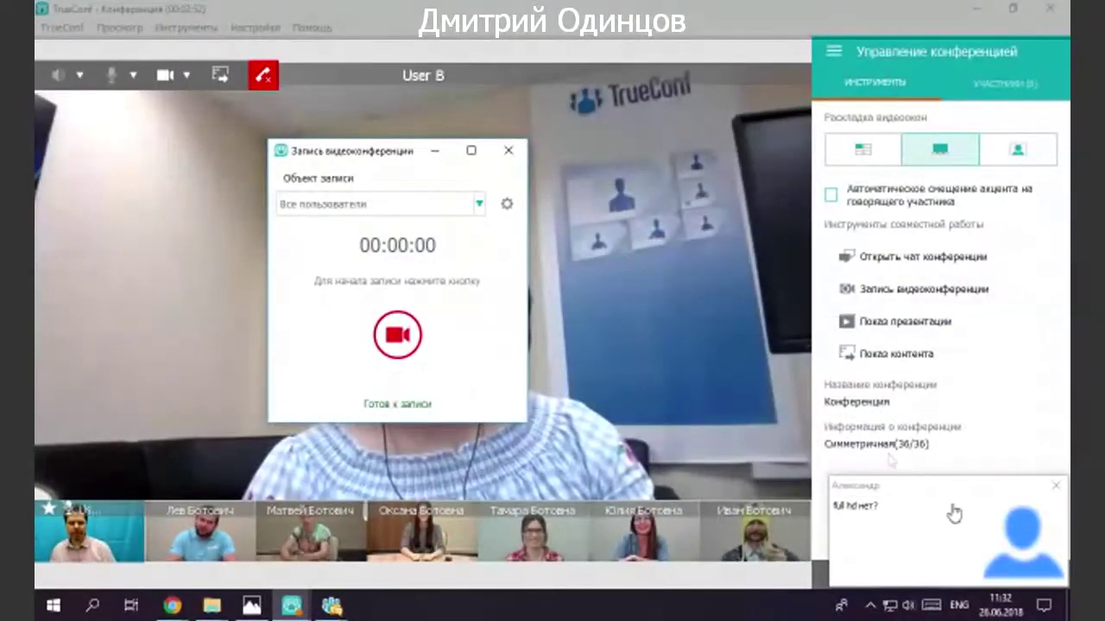
Dismiss the chat notice, record a short clip of 'Все пользователи', and open the saved file's folder.
click(1057, 486)
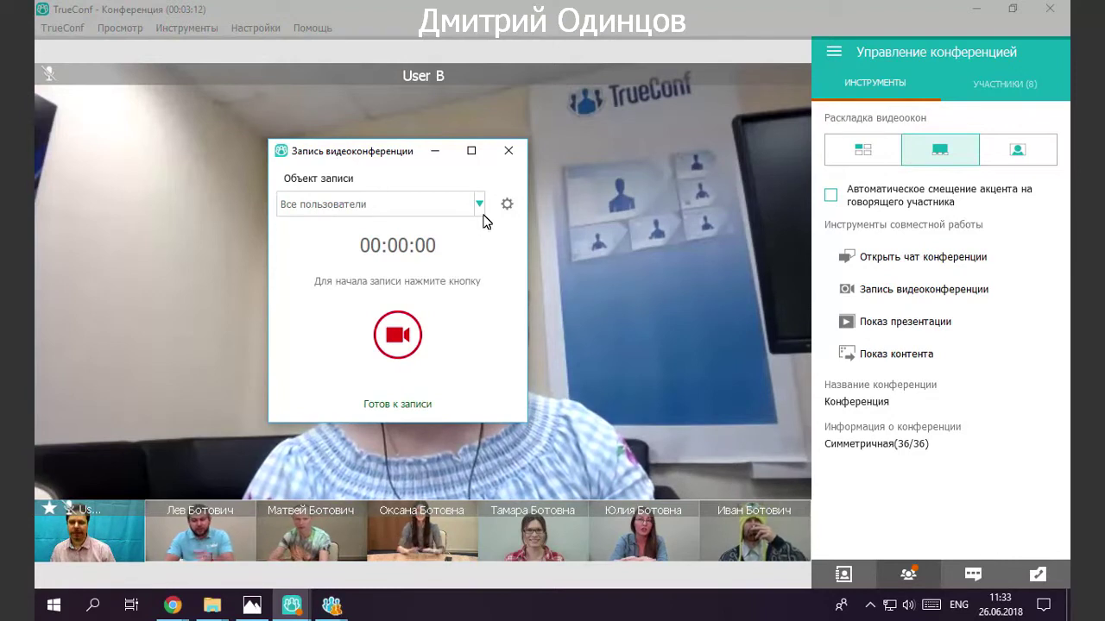
click(480, 207)
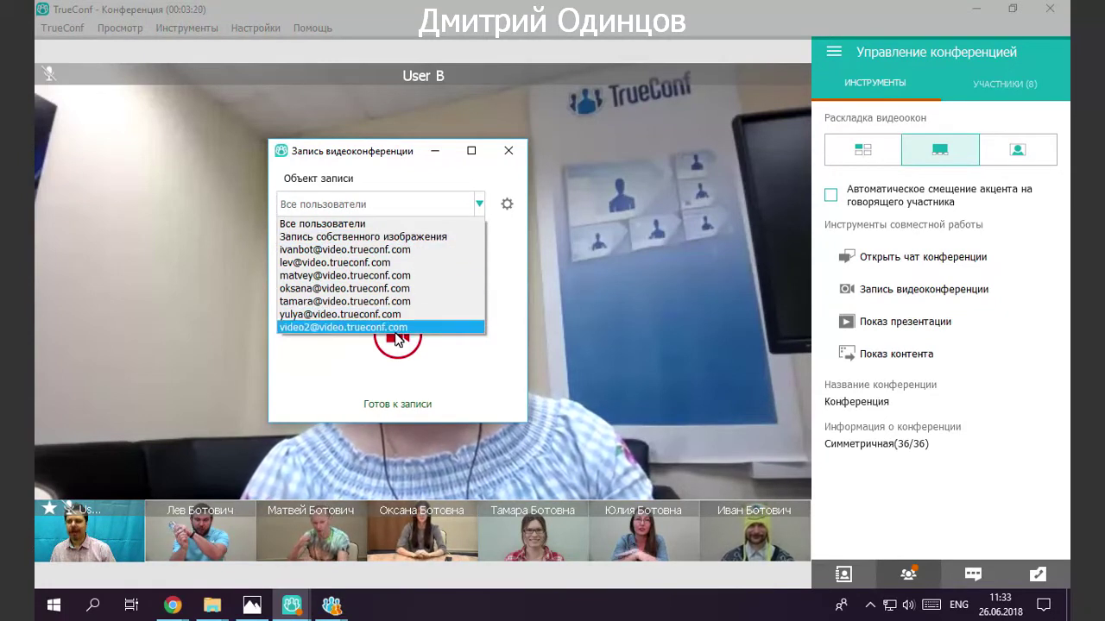
click(405, 223)
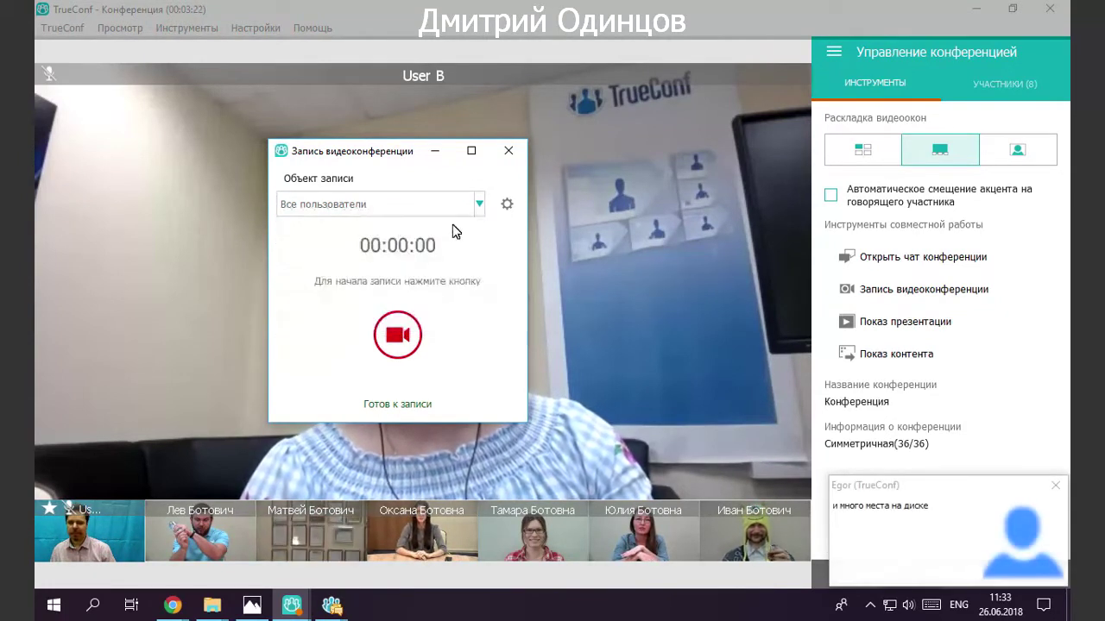
click(408, 335)
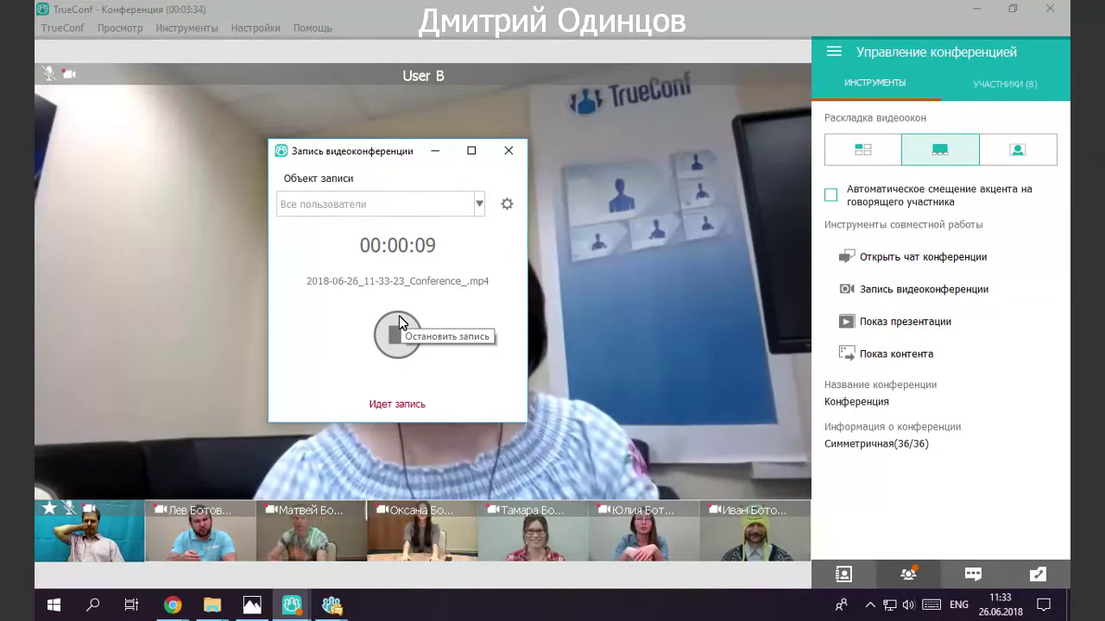
click(409, 322)
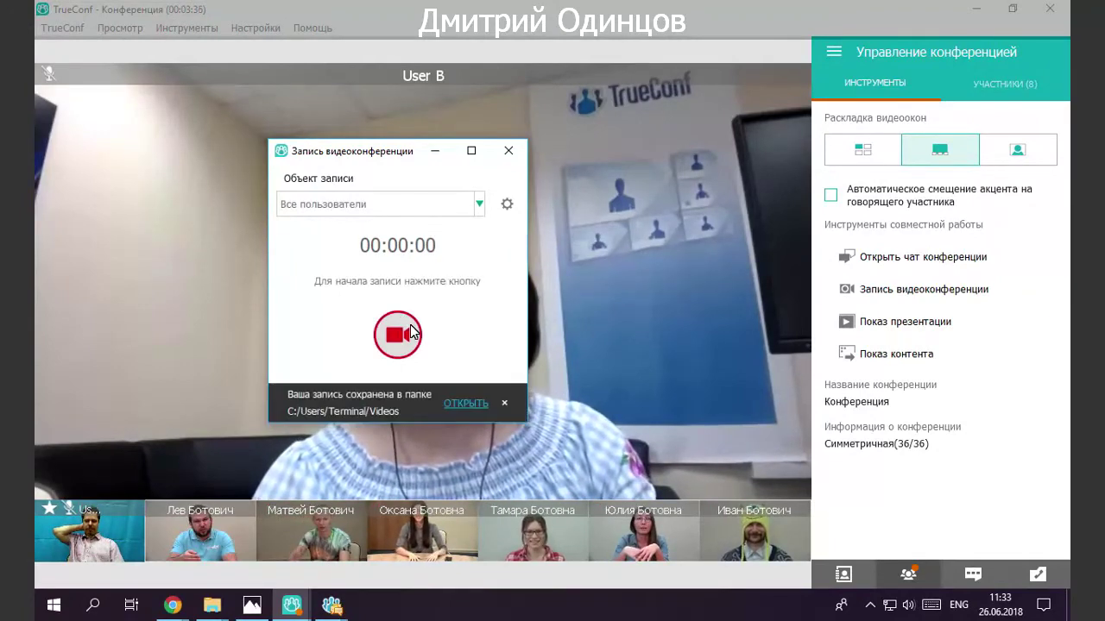
click(458, 410)
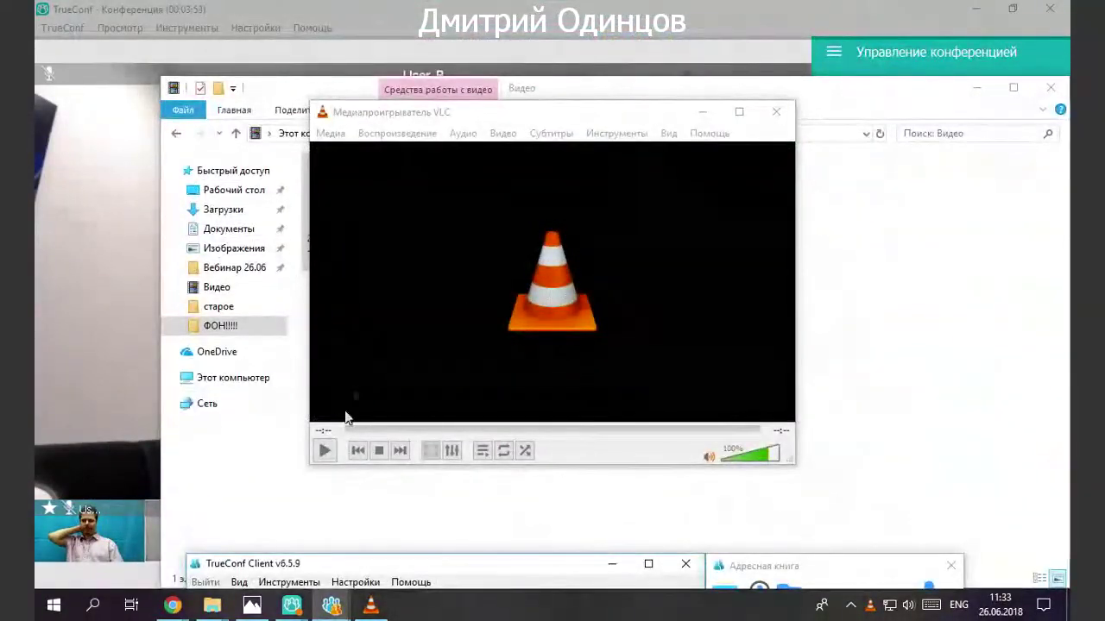
Play the recorded conference mp4 in VLC, then close the player.
click(324, 450)
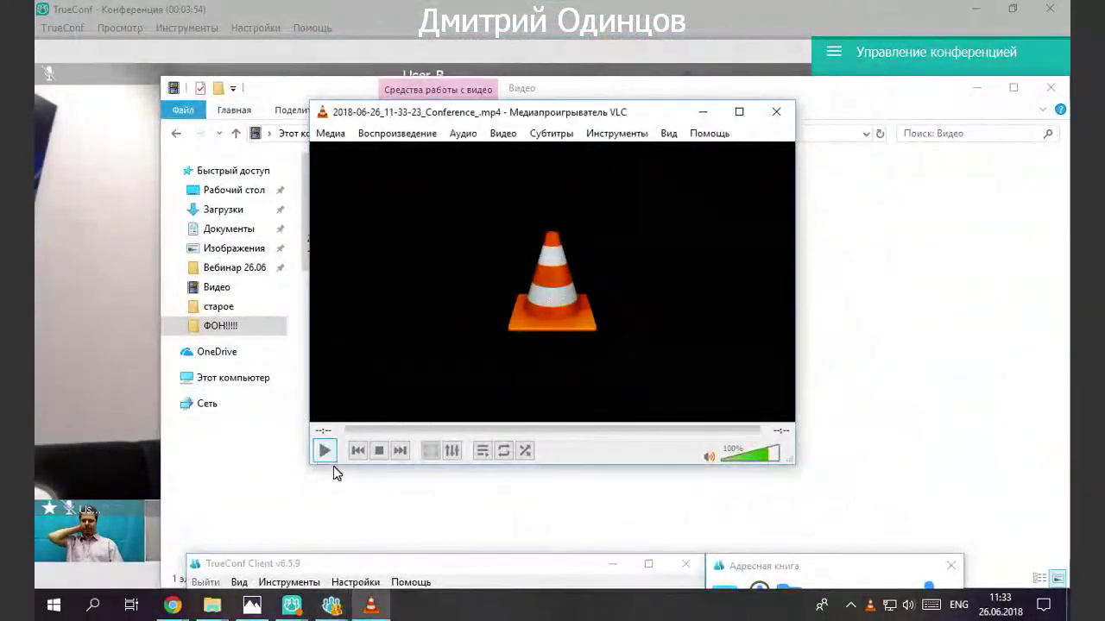
drag(571, 116, 382, 27)
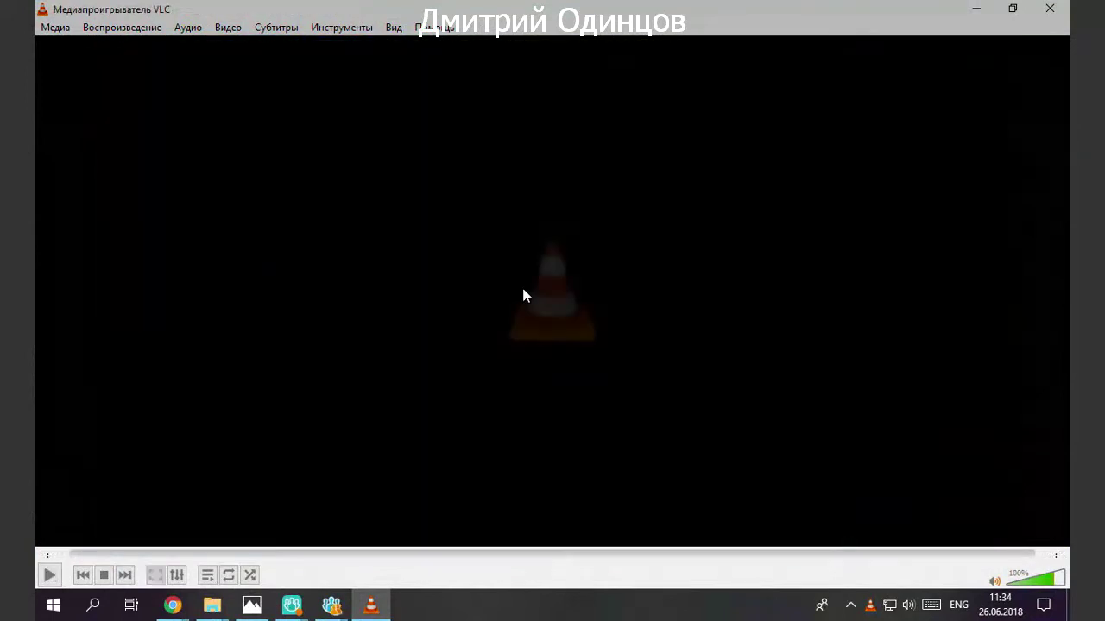
click(1051, 9)
Minimize the TrueConf Client window and narrow the Videos folder to reveal the conference.
drag(397, 566, 423, 104)
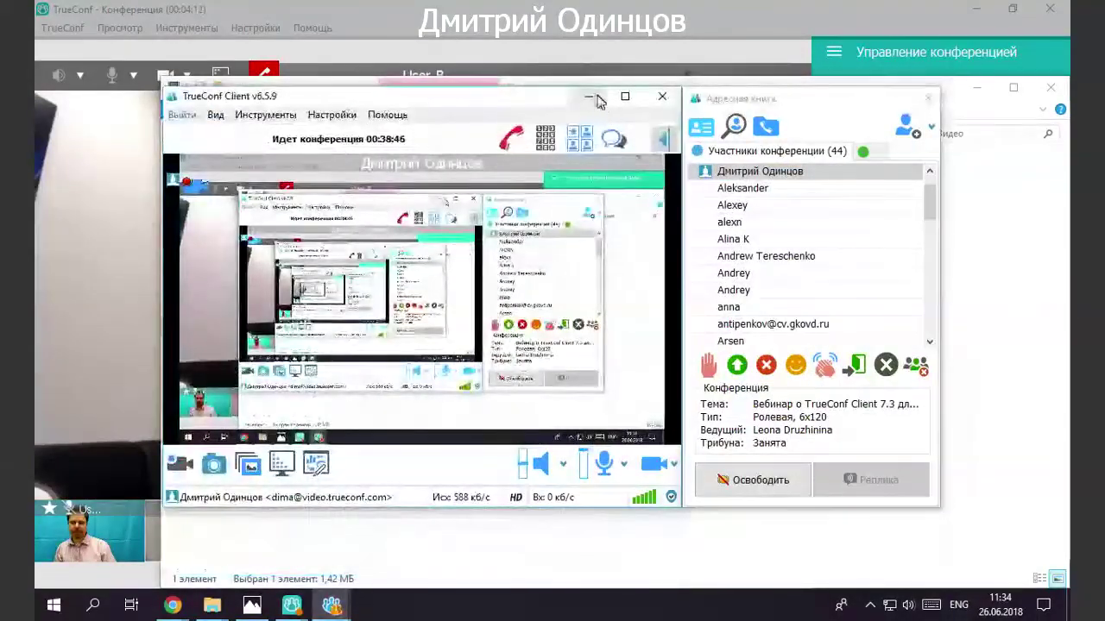
click(588, 96)
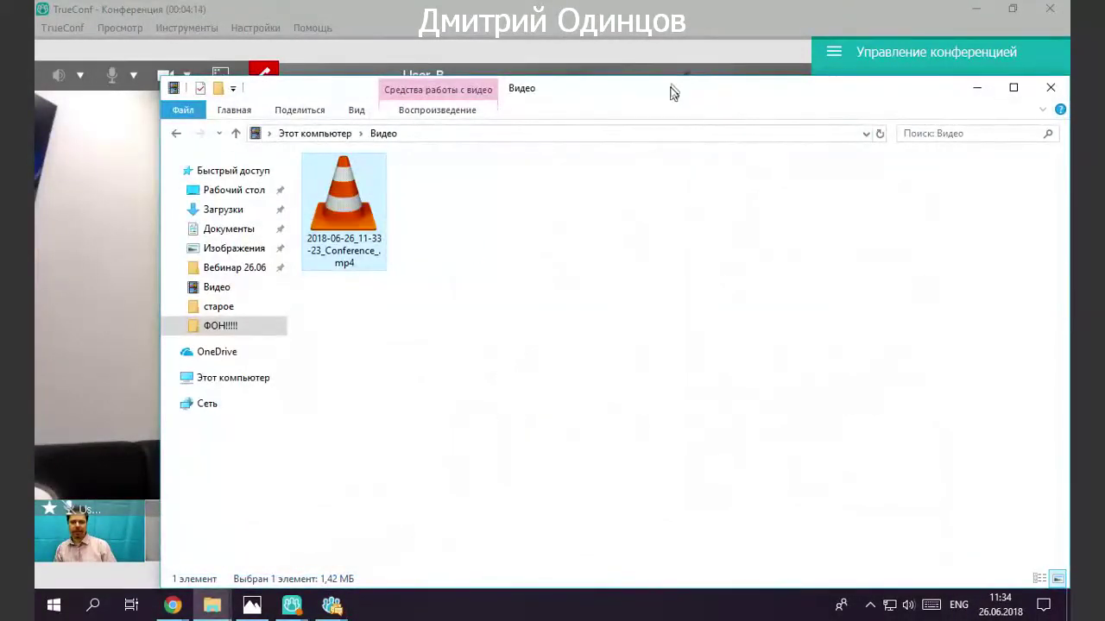
drag(673, 91, 610, 84)
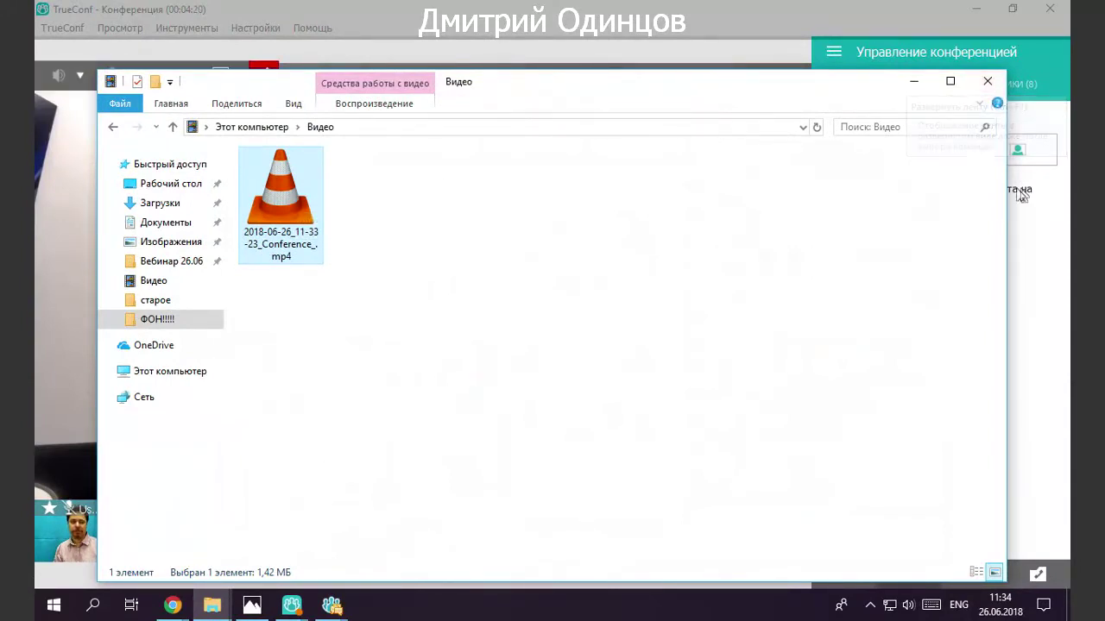
drag(1006, 195, 531, 197)
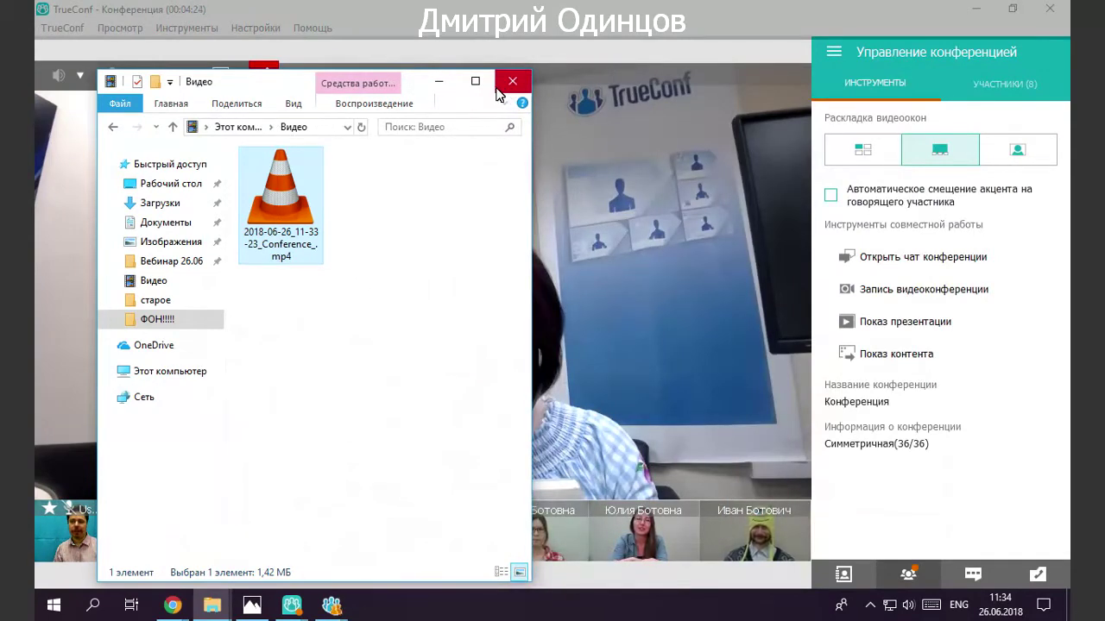
Move the Videos folder to the upper right, close the recording dialog, and restore the conference window.
click(976, 7)
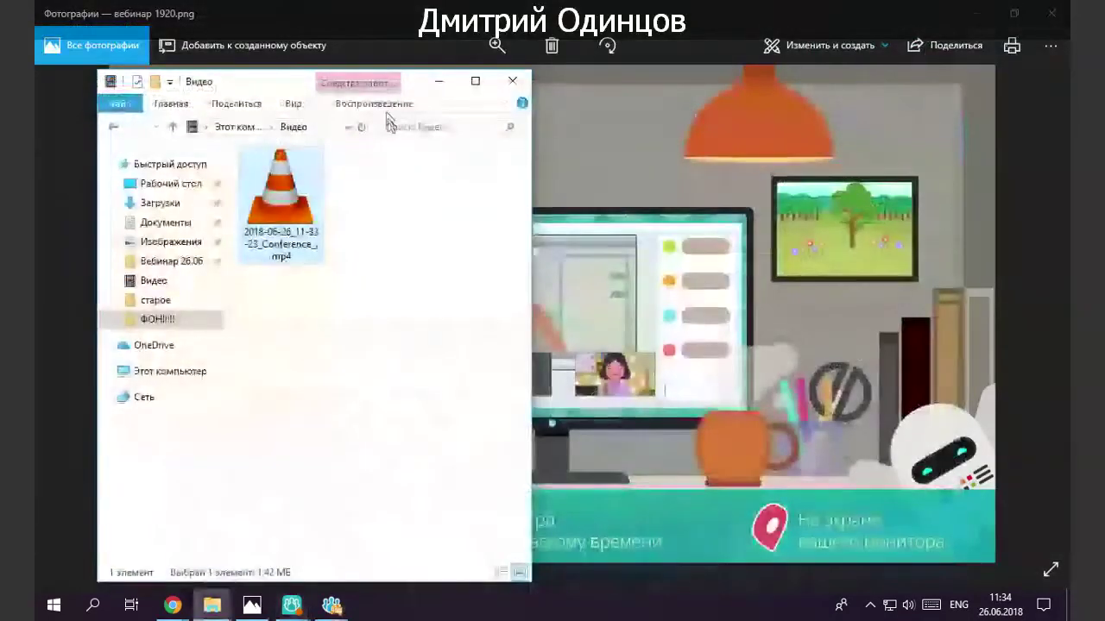
drag(282, 86, 458, 54)
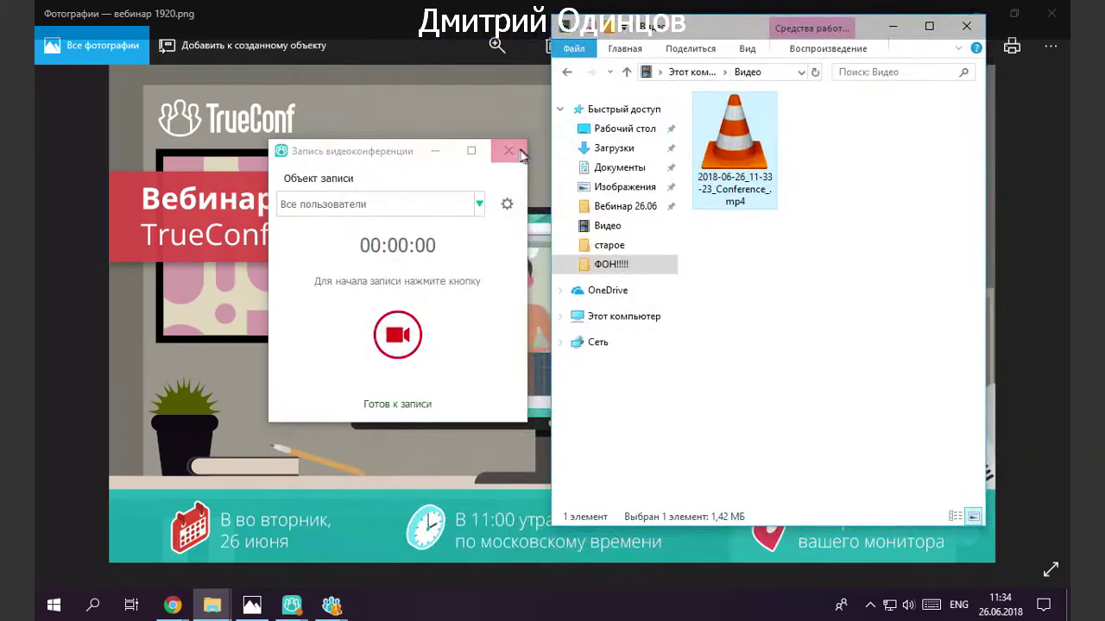
click(507, 151)
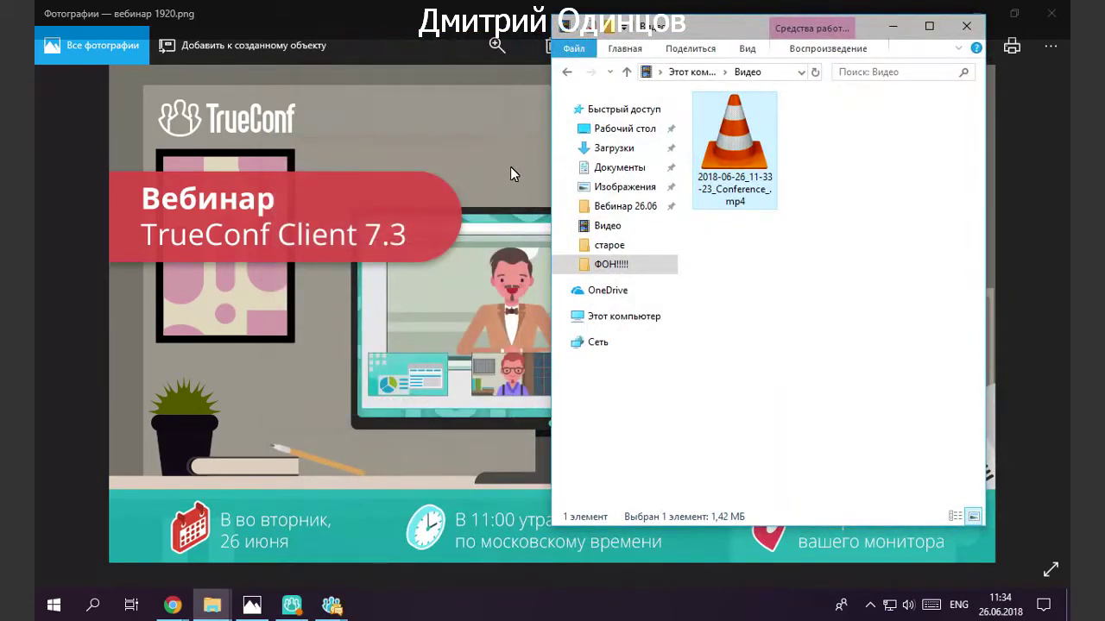
click(294, 606)
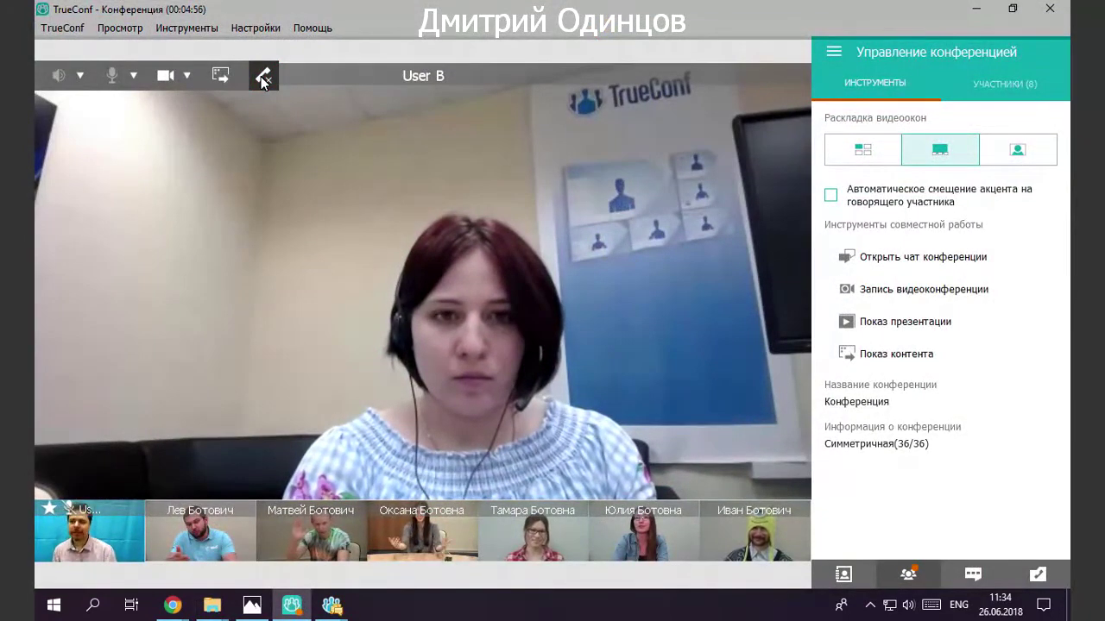
Choose 'Завершить конференцию для всех' from the red hang-up button's options.
click(262, 78)
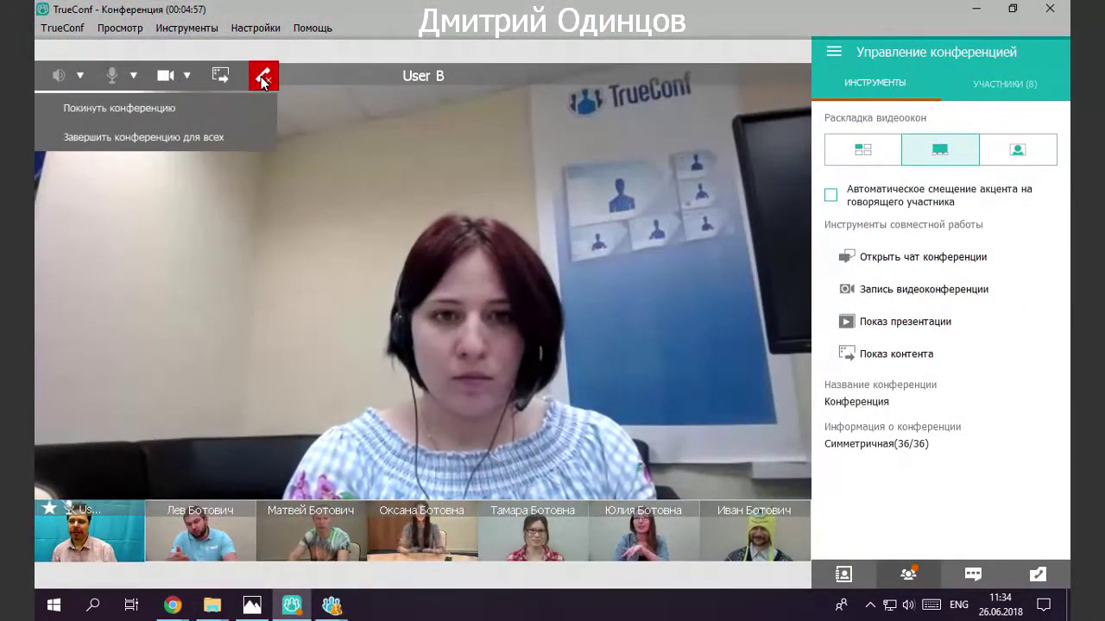
click(217, 142)
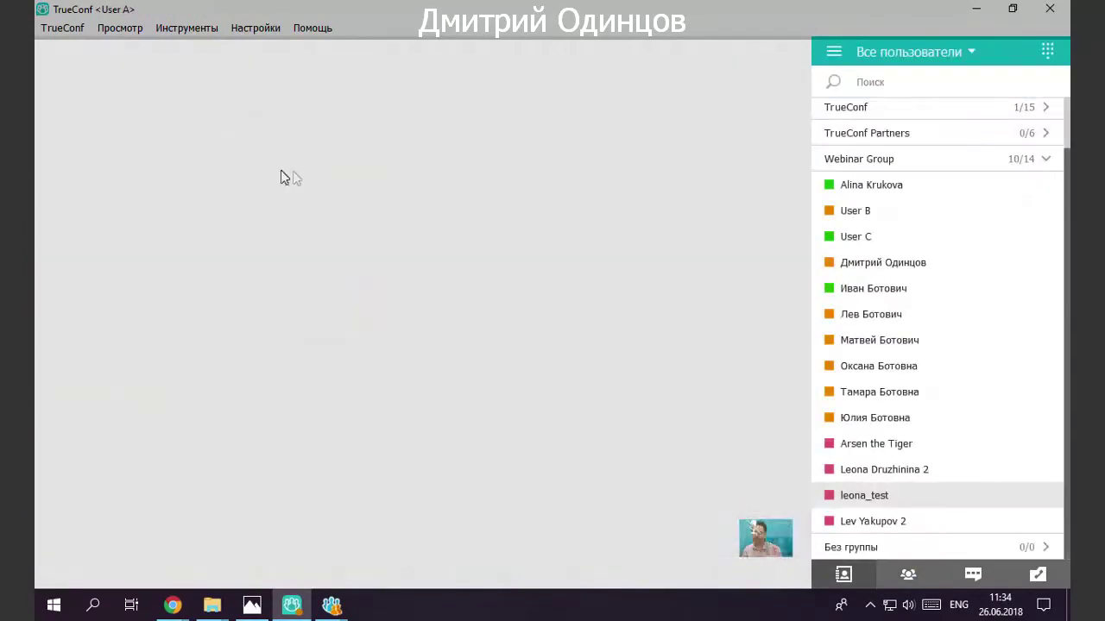